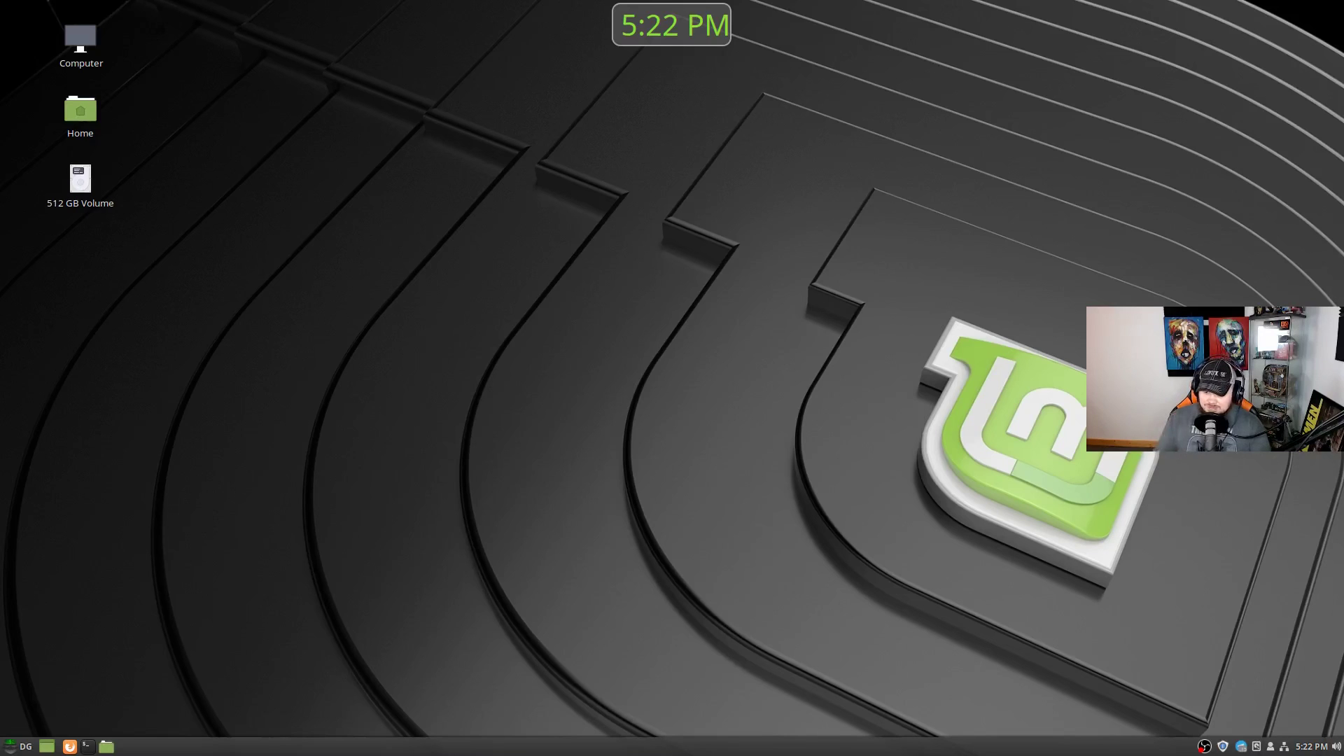
Leave the Firefox About page and move to an empty workspace showing the bare desktop
key(super+d)
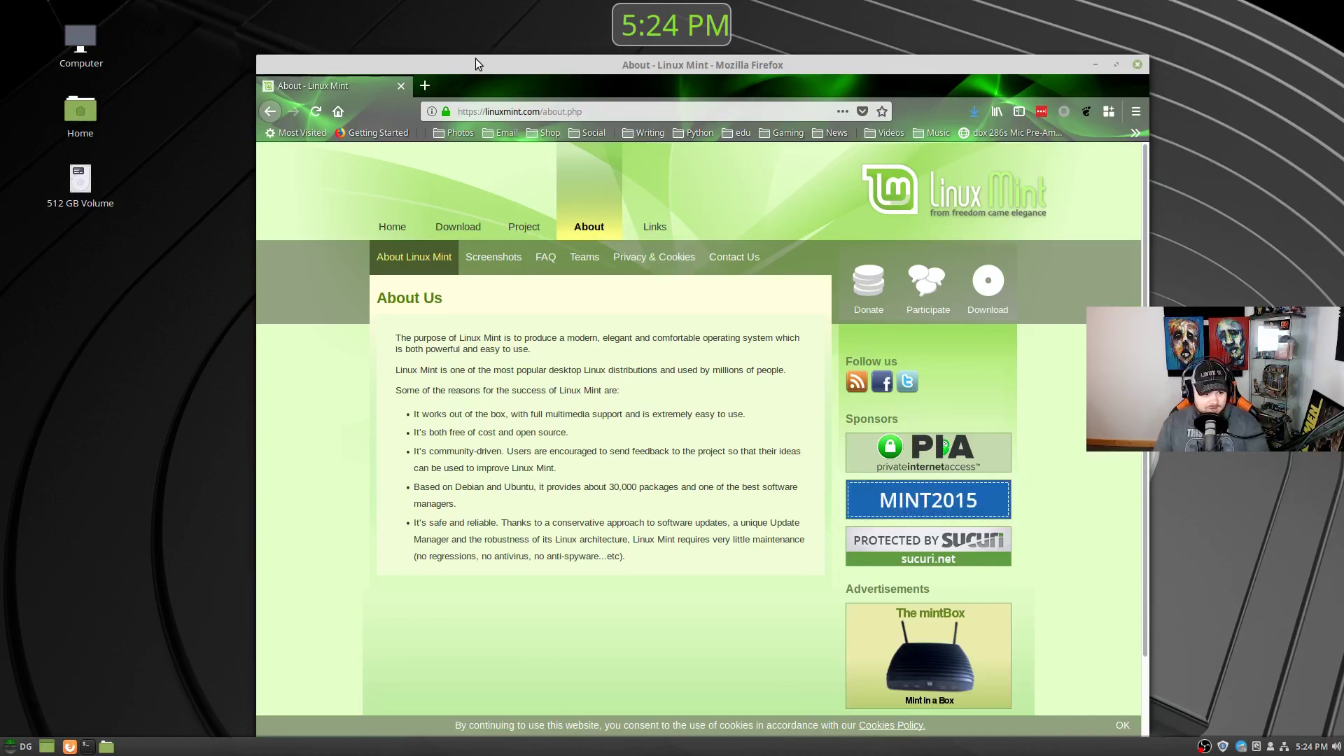
key(ctrl+alt+Left)
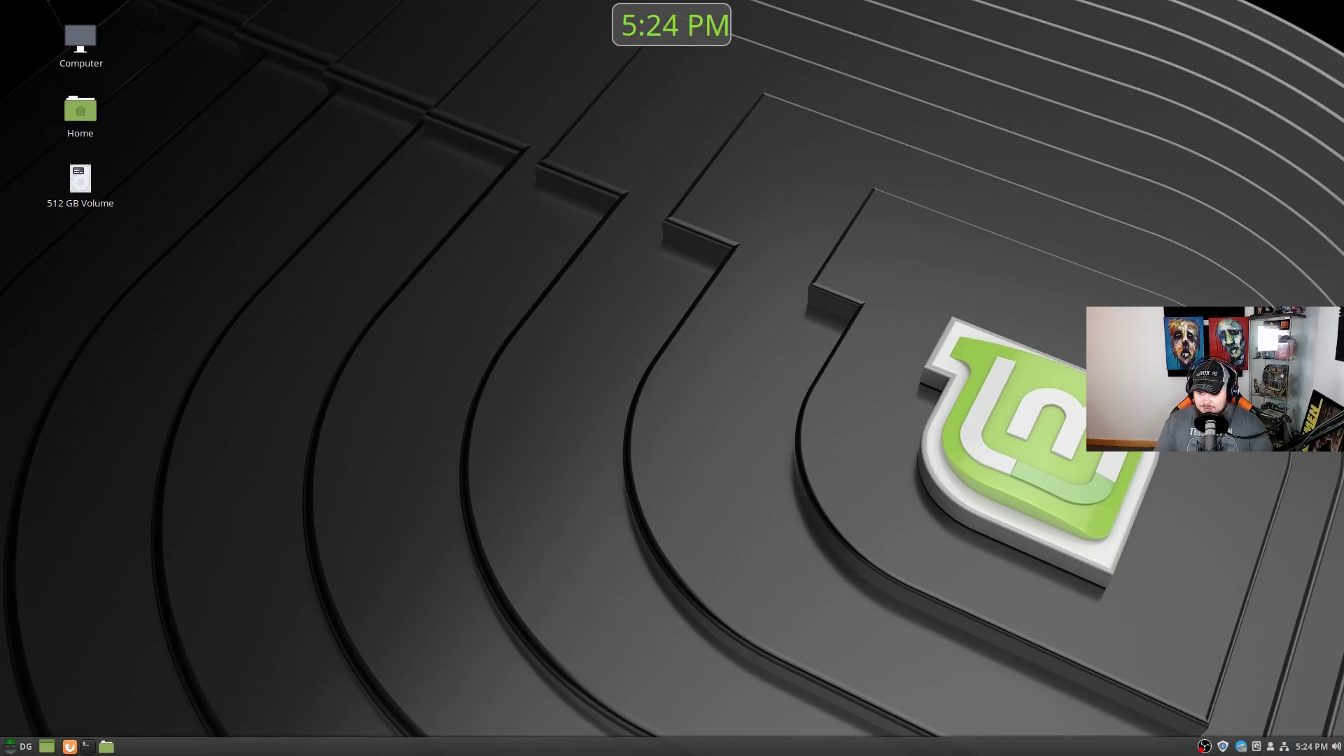
Return to the Firefox workspace, open the Linux Mint home page, browse its slideshow, and drag the window lower right
key(ctrl+alt+Right)
click(520, 196)
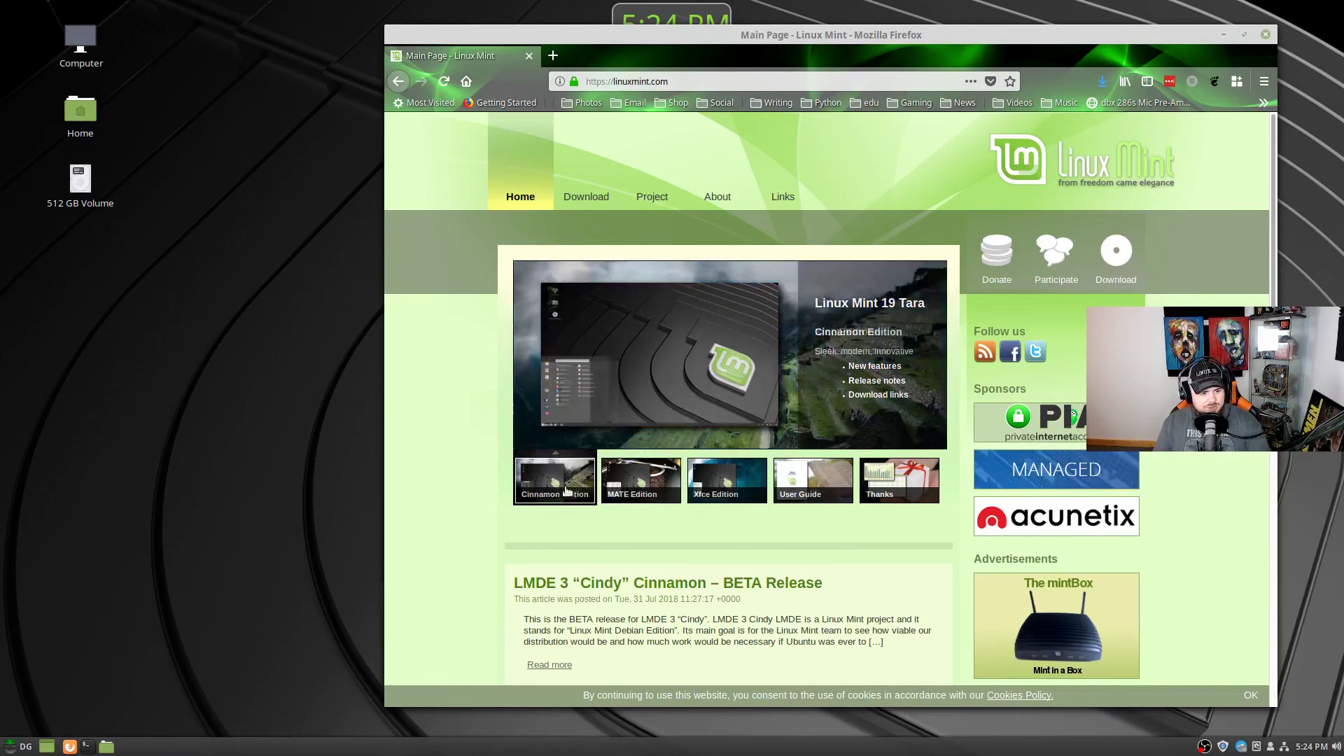
mouse_move(639, 488)
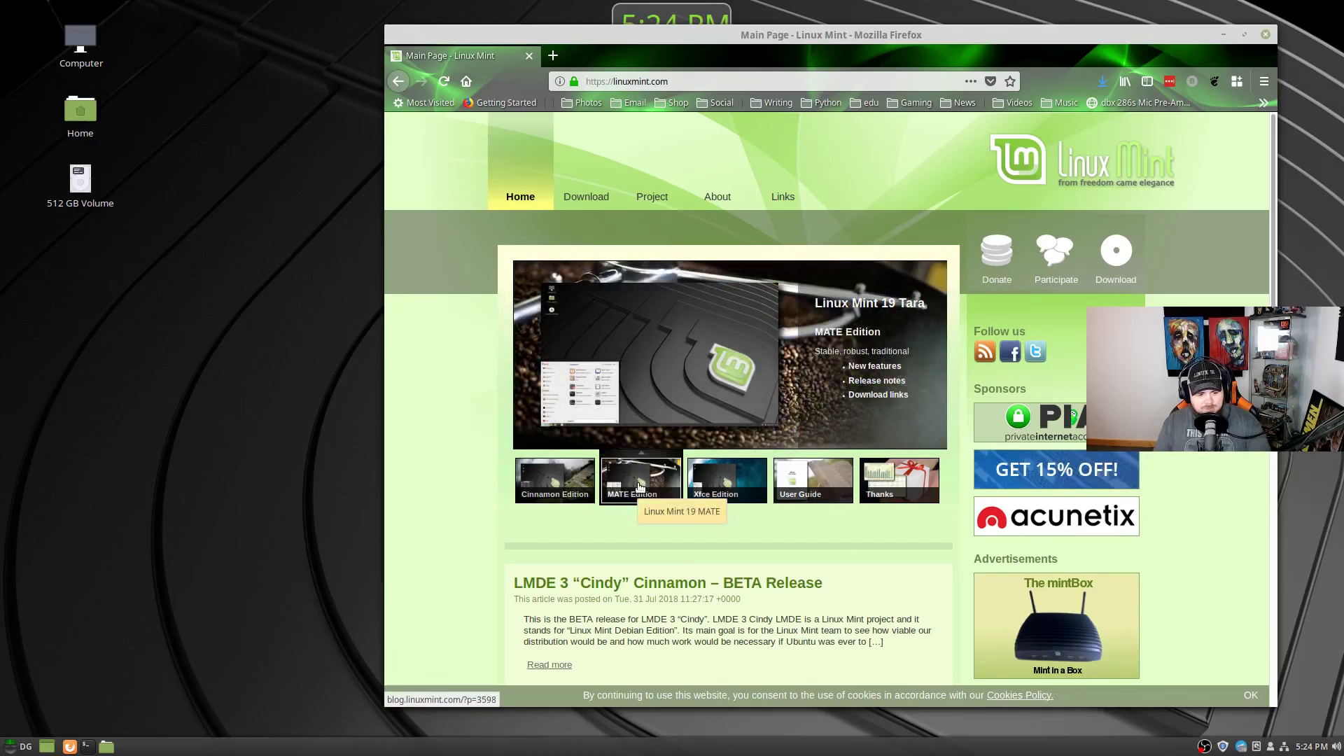
mouse_move(818, 477)
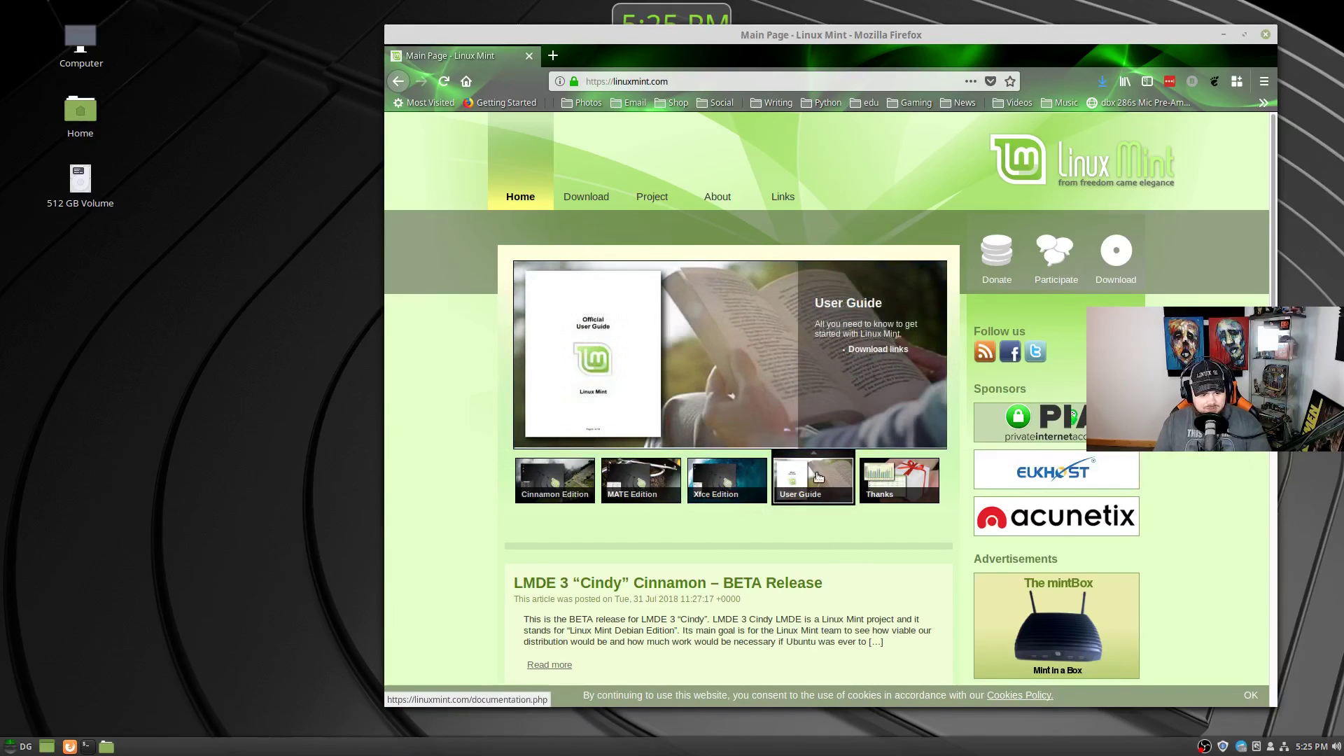
scroll(718, 490, down, 5)
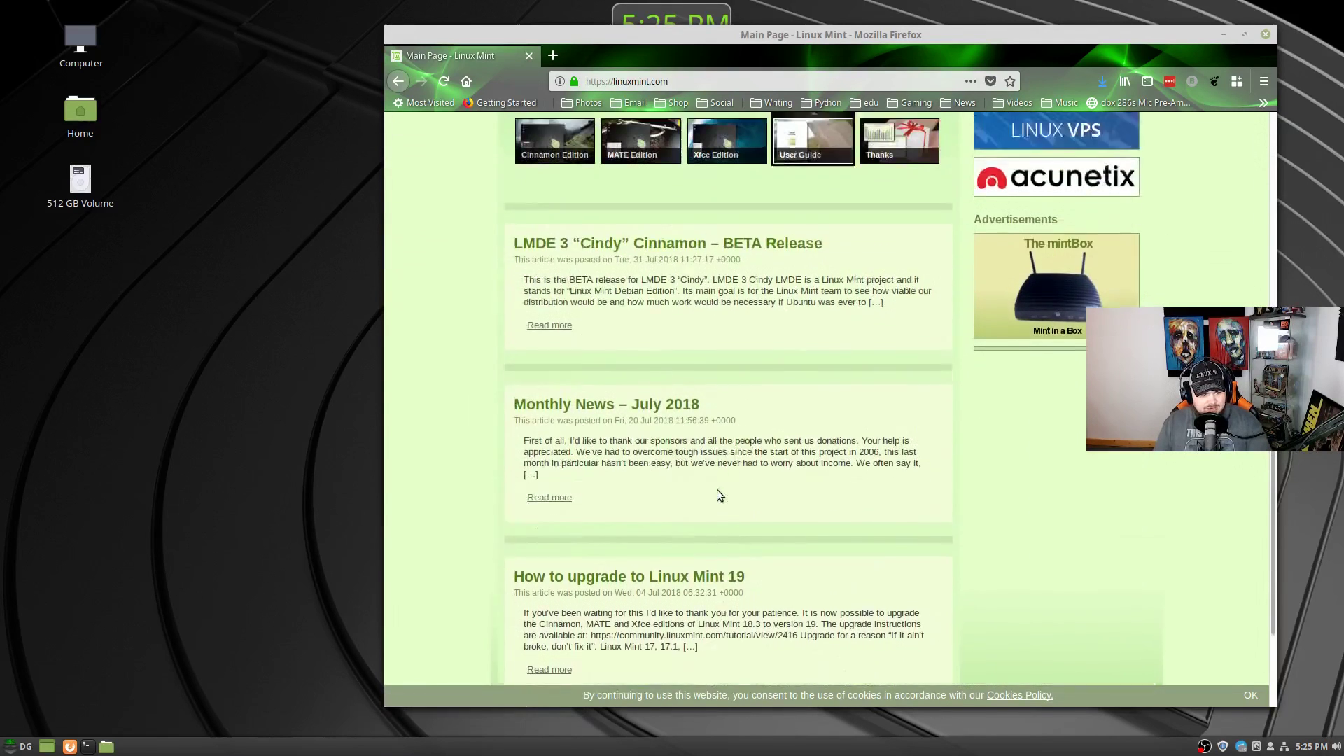
scroll(717, 489, up, 5)
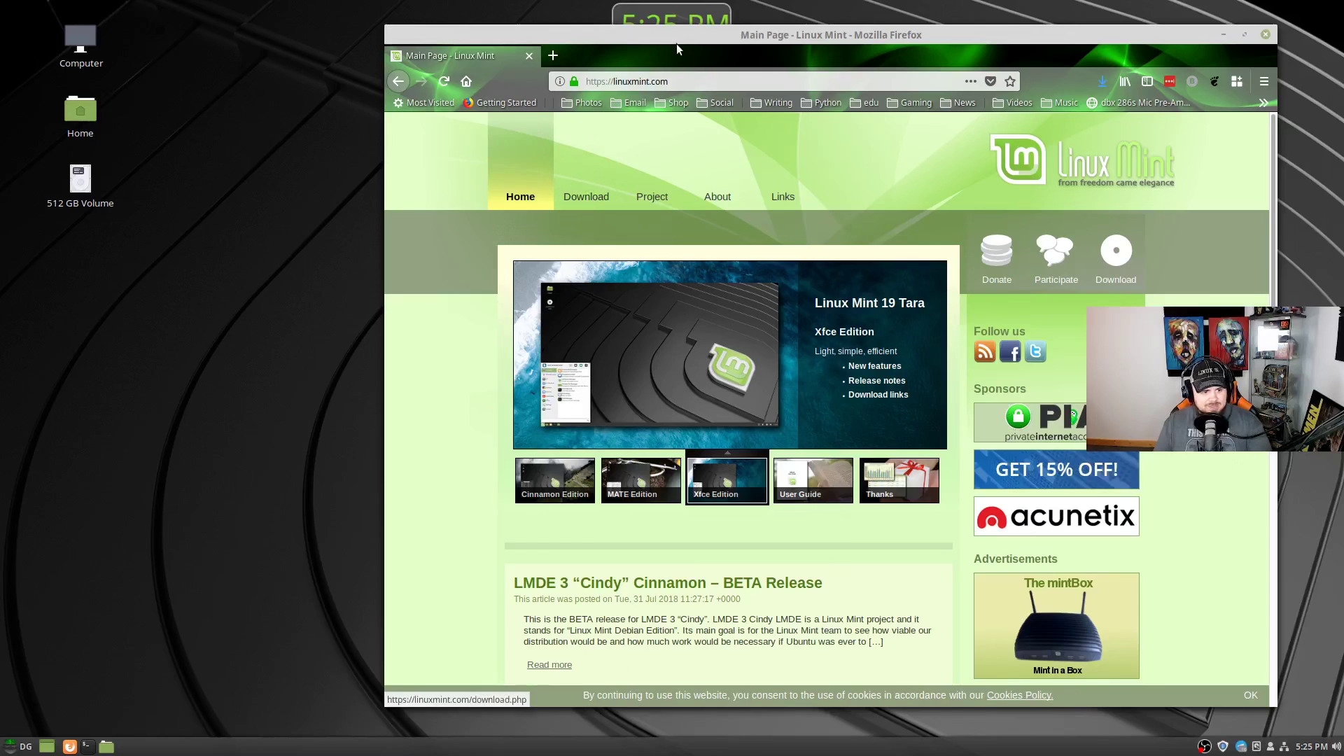
drag(670, 40, 1115, 73)
Close the Firefox window with Alt+F4 so the empty desktop and its icons show
key(alt+F4)
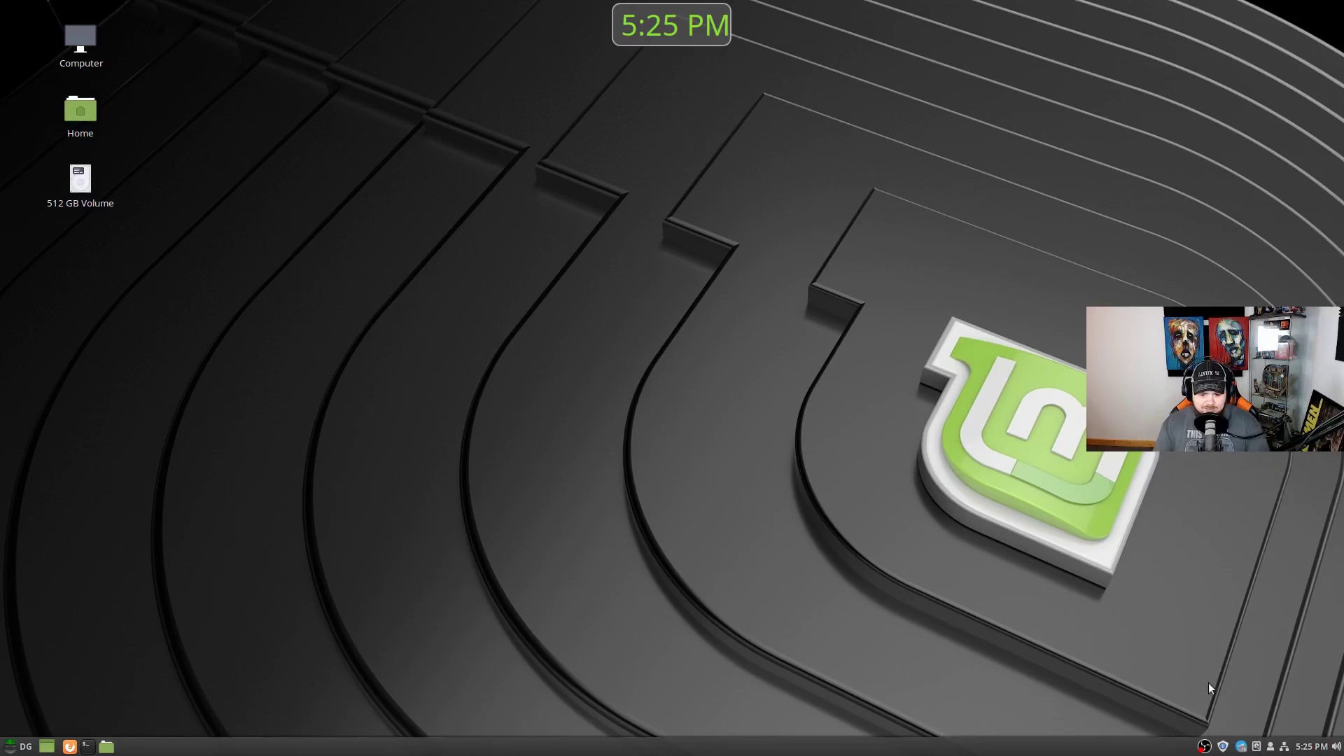
click(1334, 749)
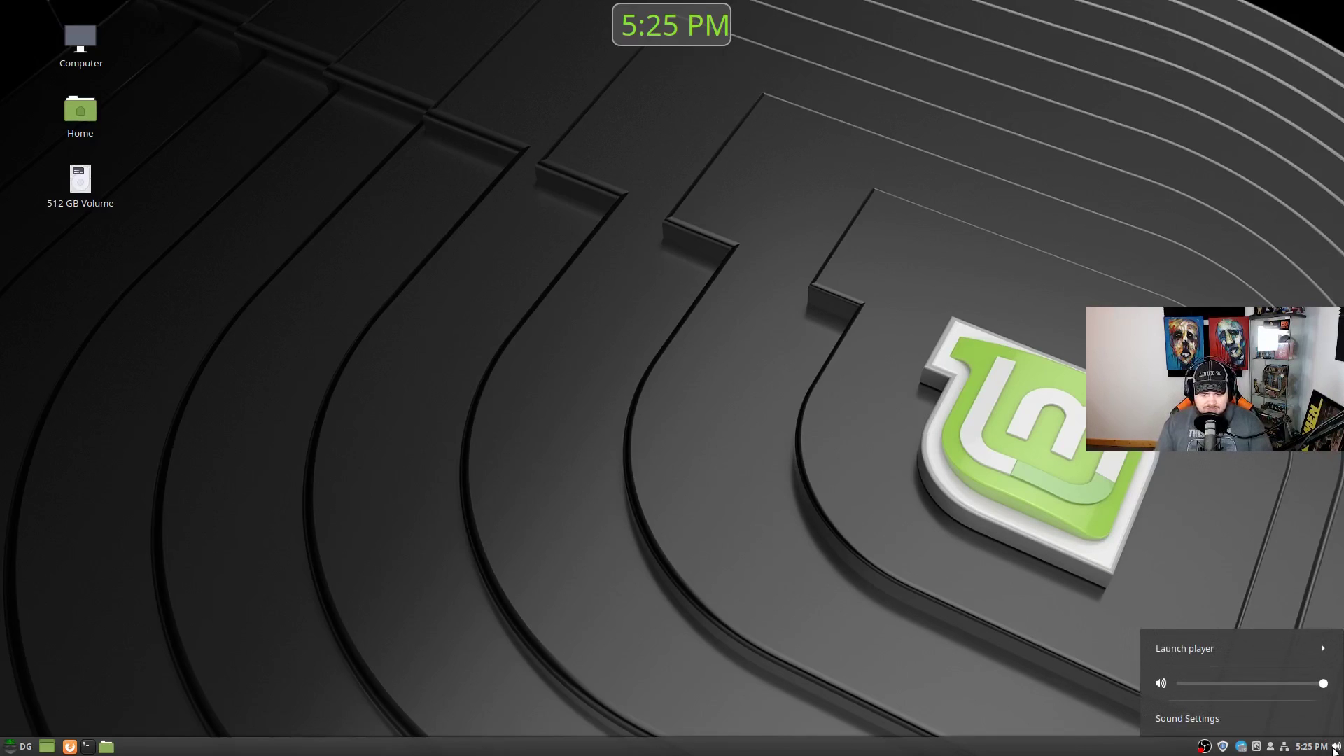
click(1245, 719)
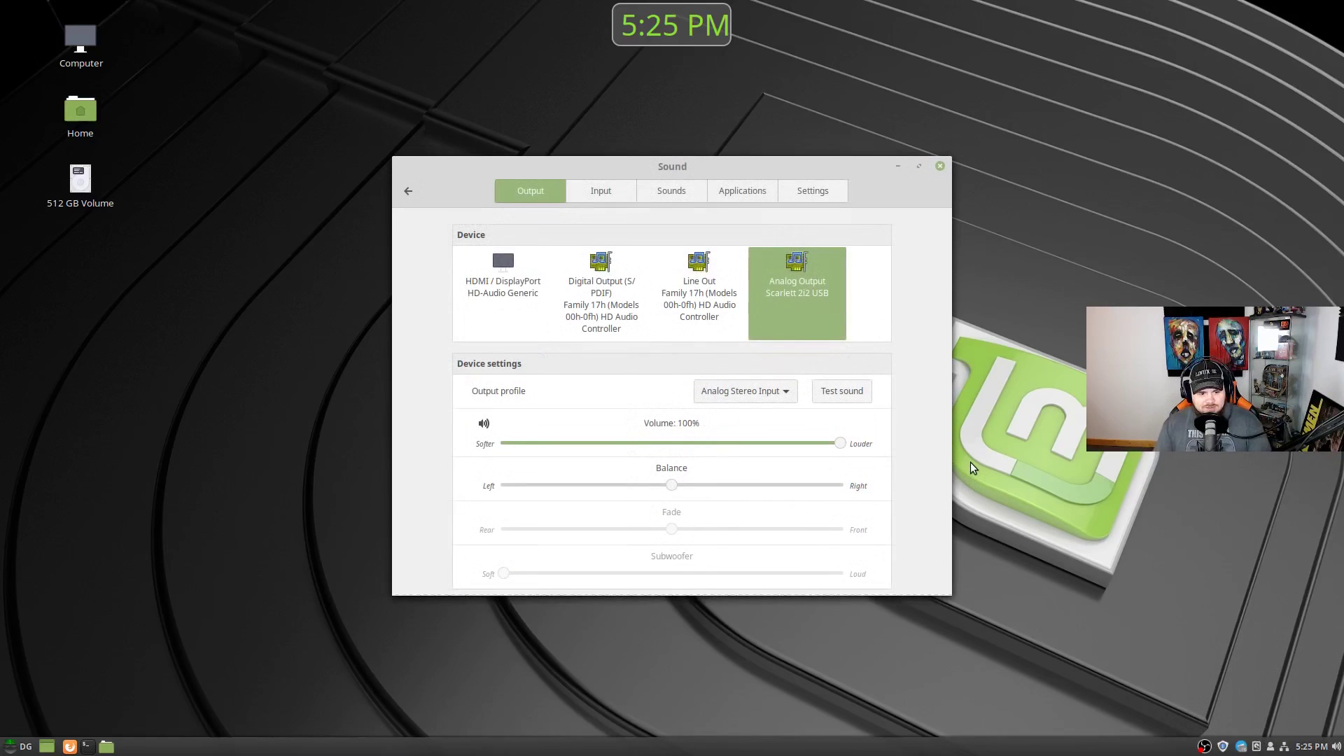
click(603, 196)
click(658, 193)
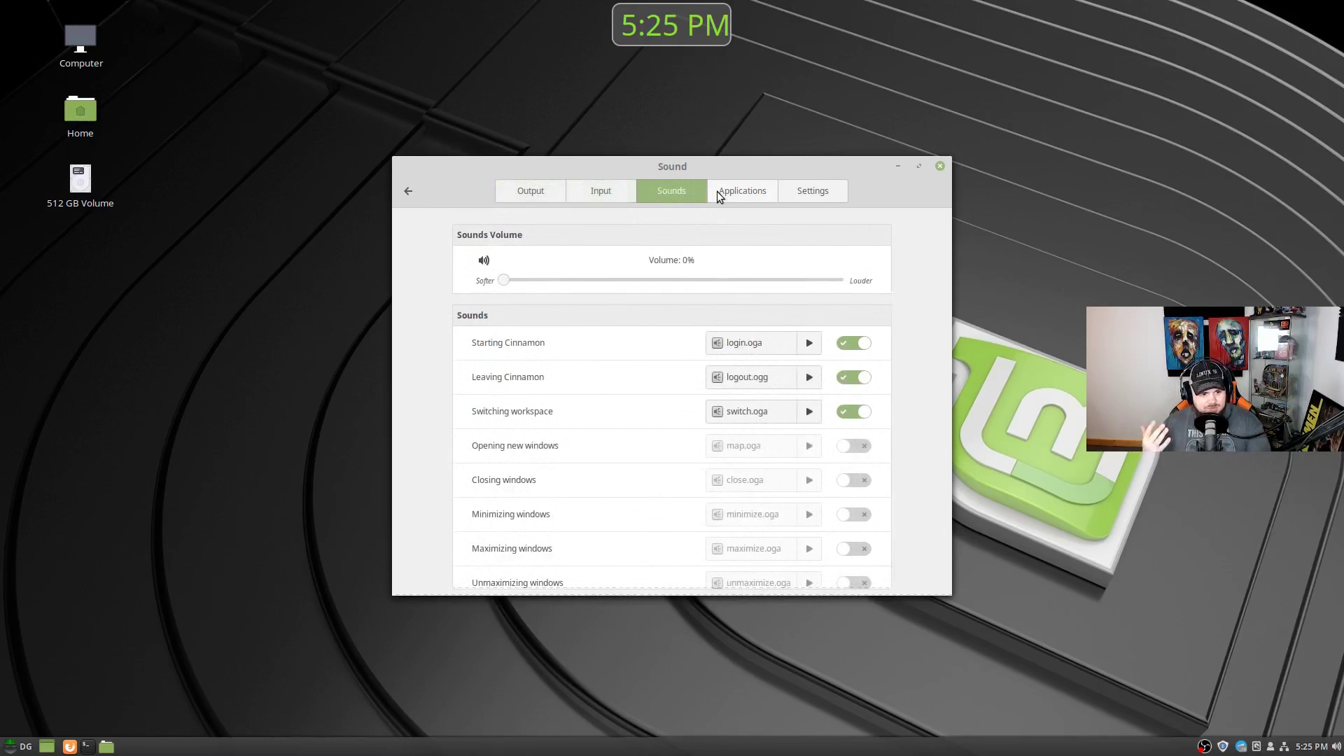
click(940, 166)
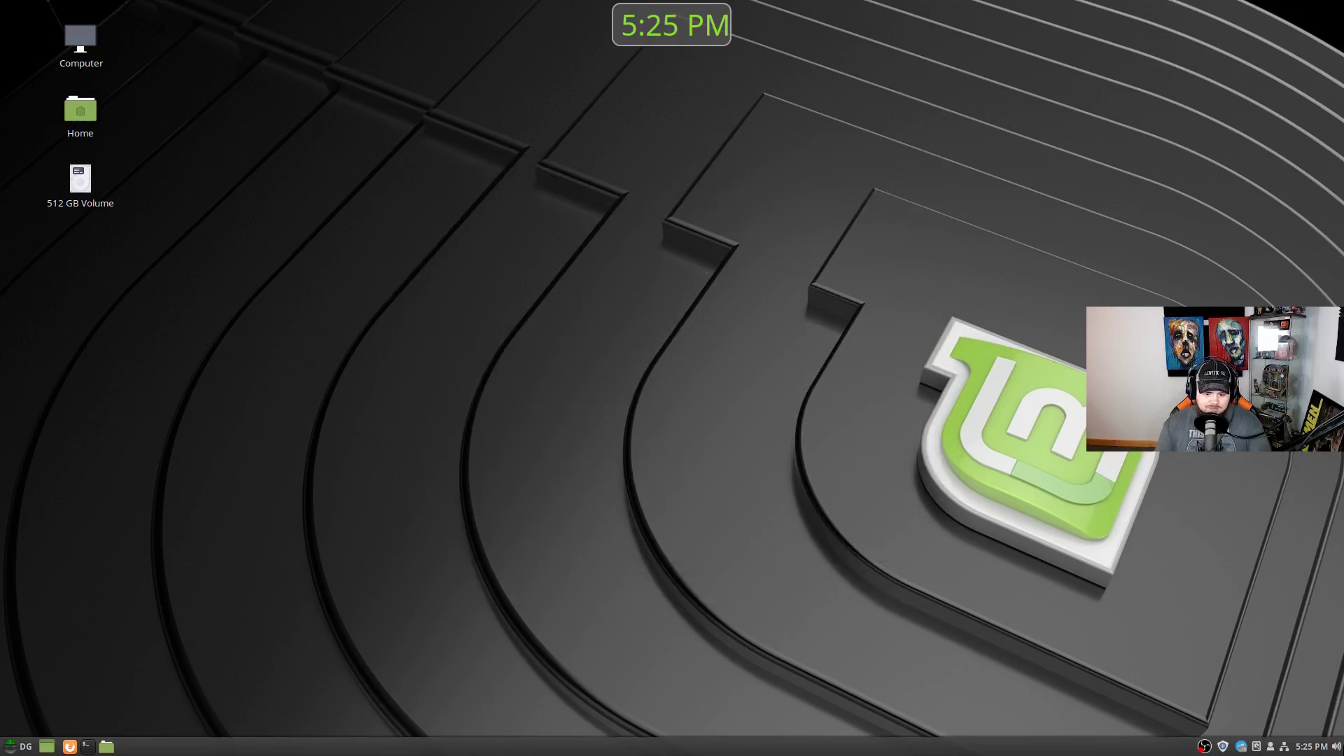
click(1310, 746)
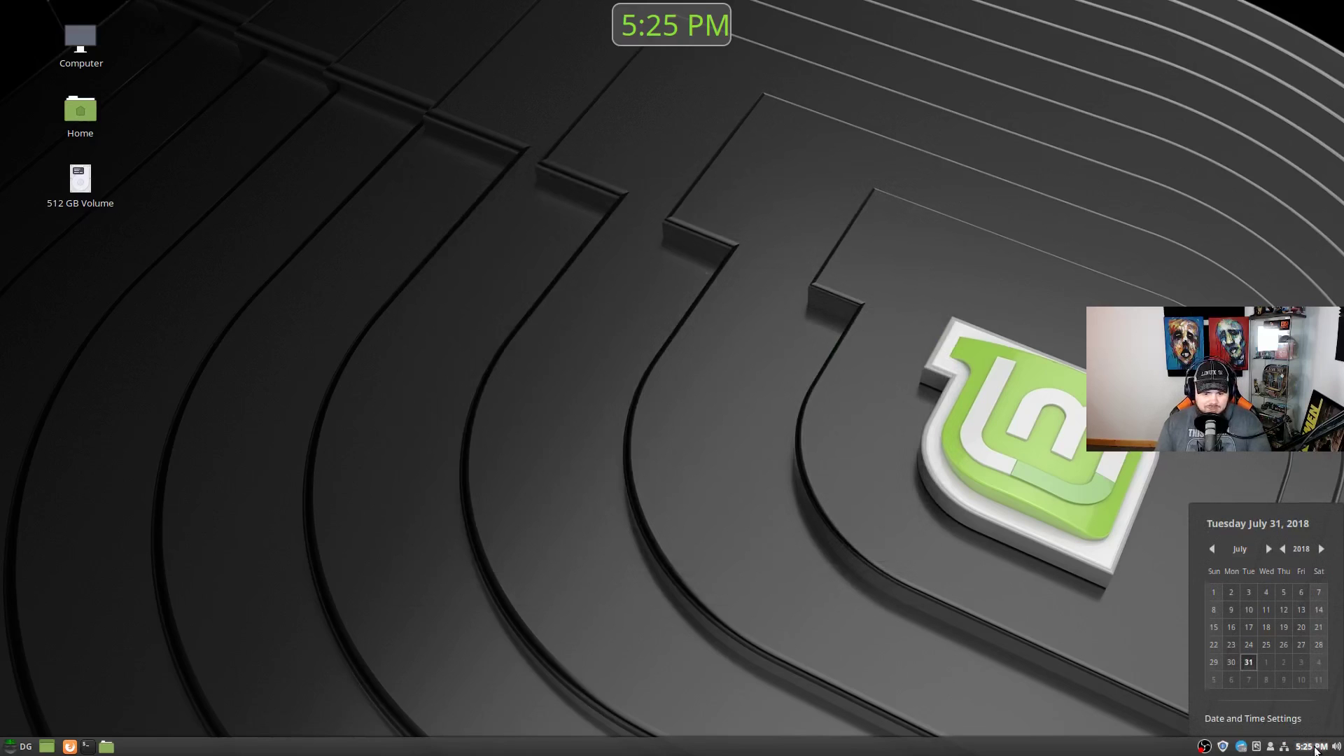
click(1265, 716)
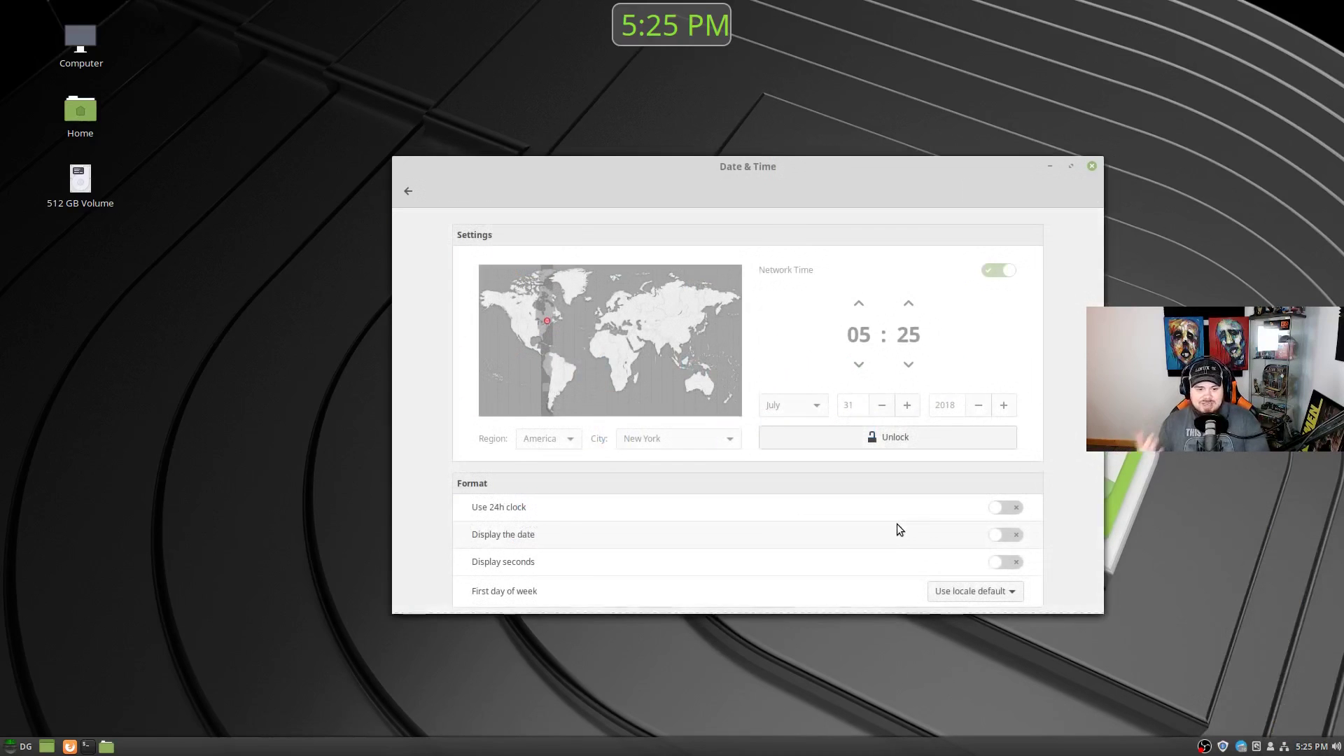
click(1091, 167)
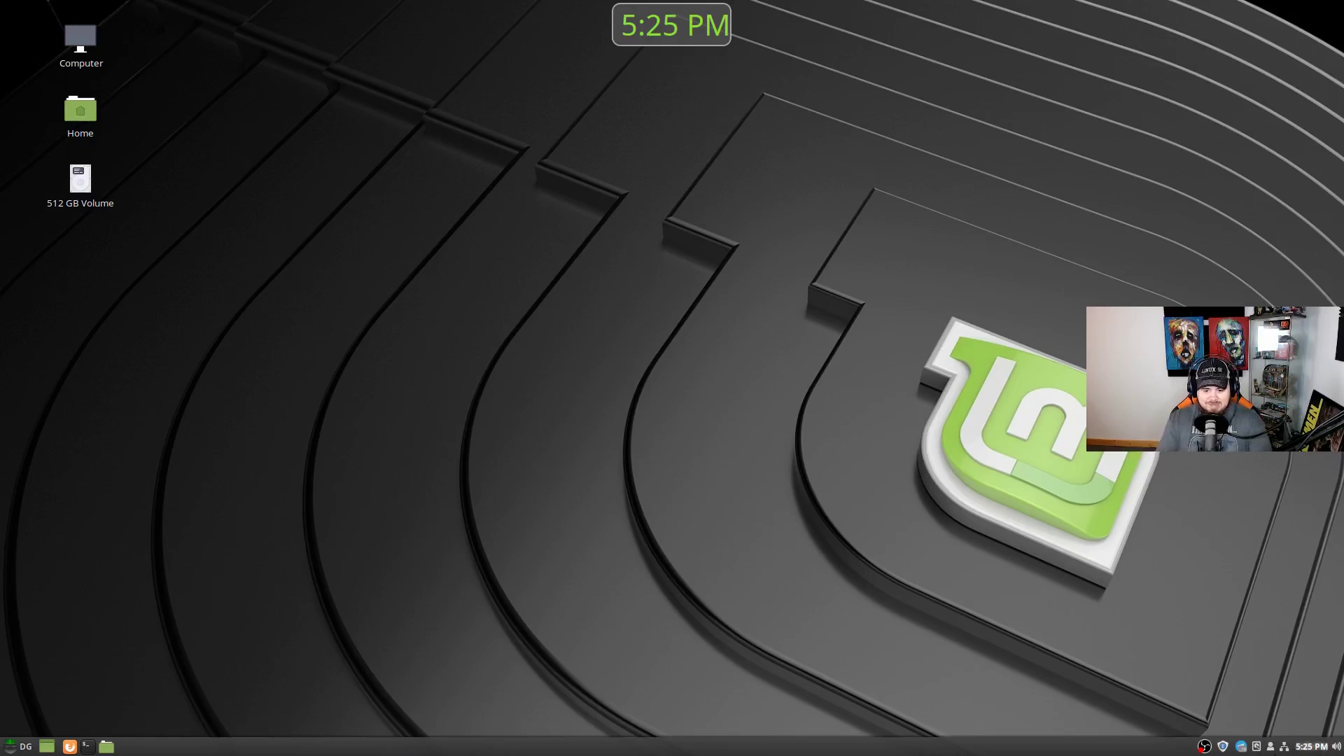
click(1295, 748)
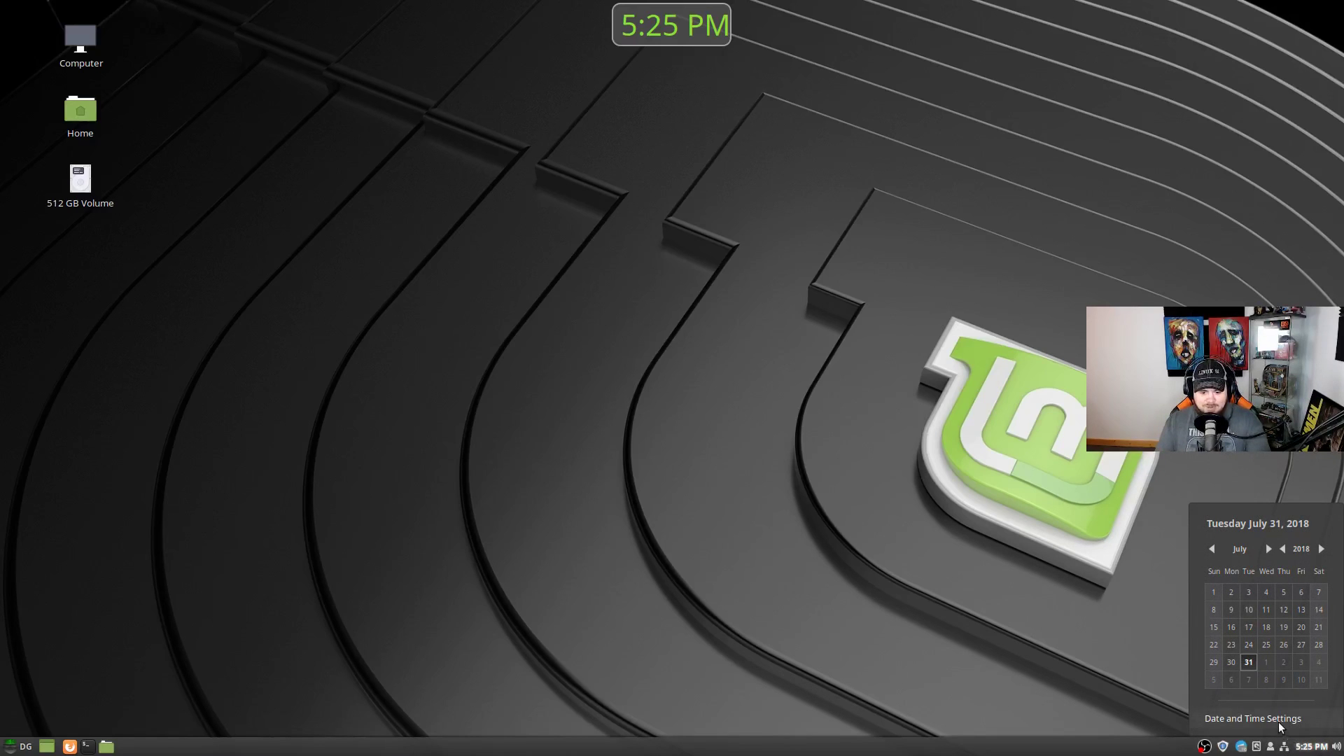
click(1002, 556)
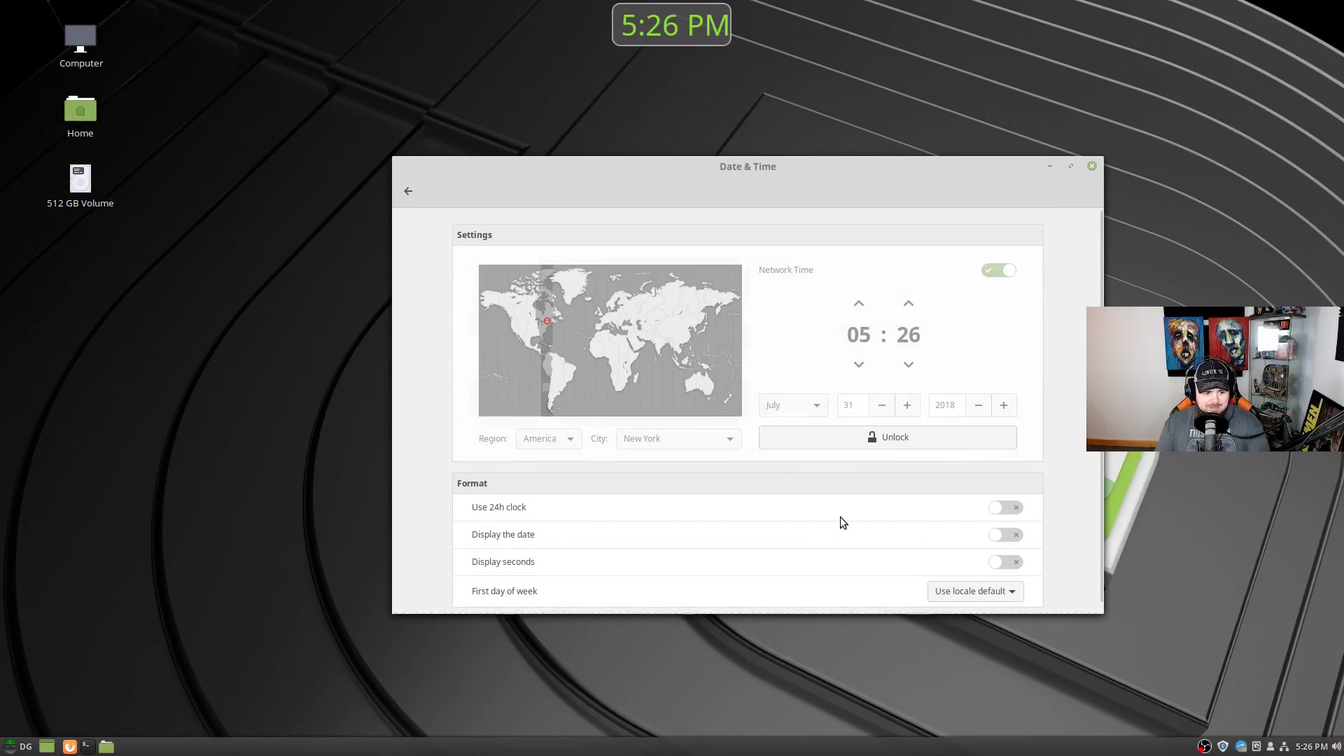
click(1091, 166)
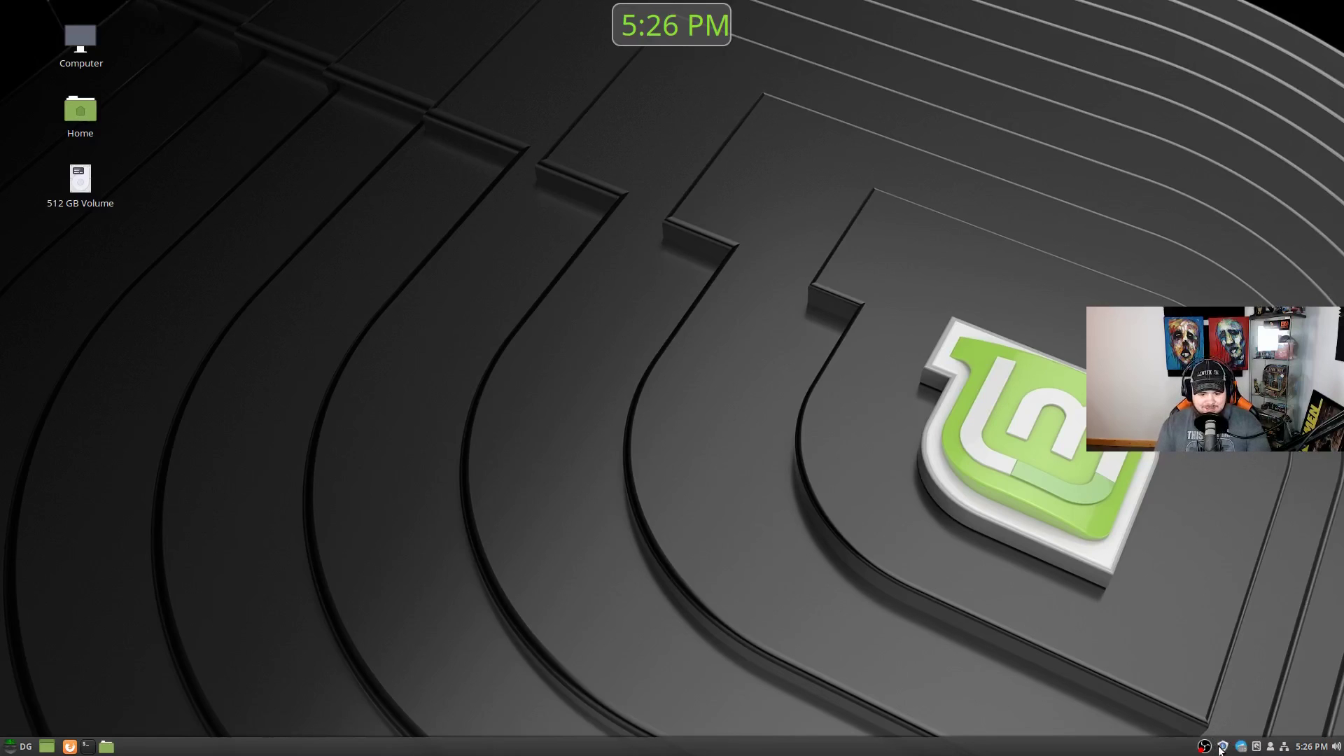
click(13, 746)
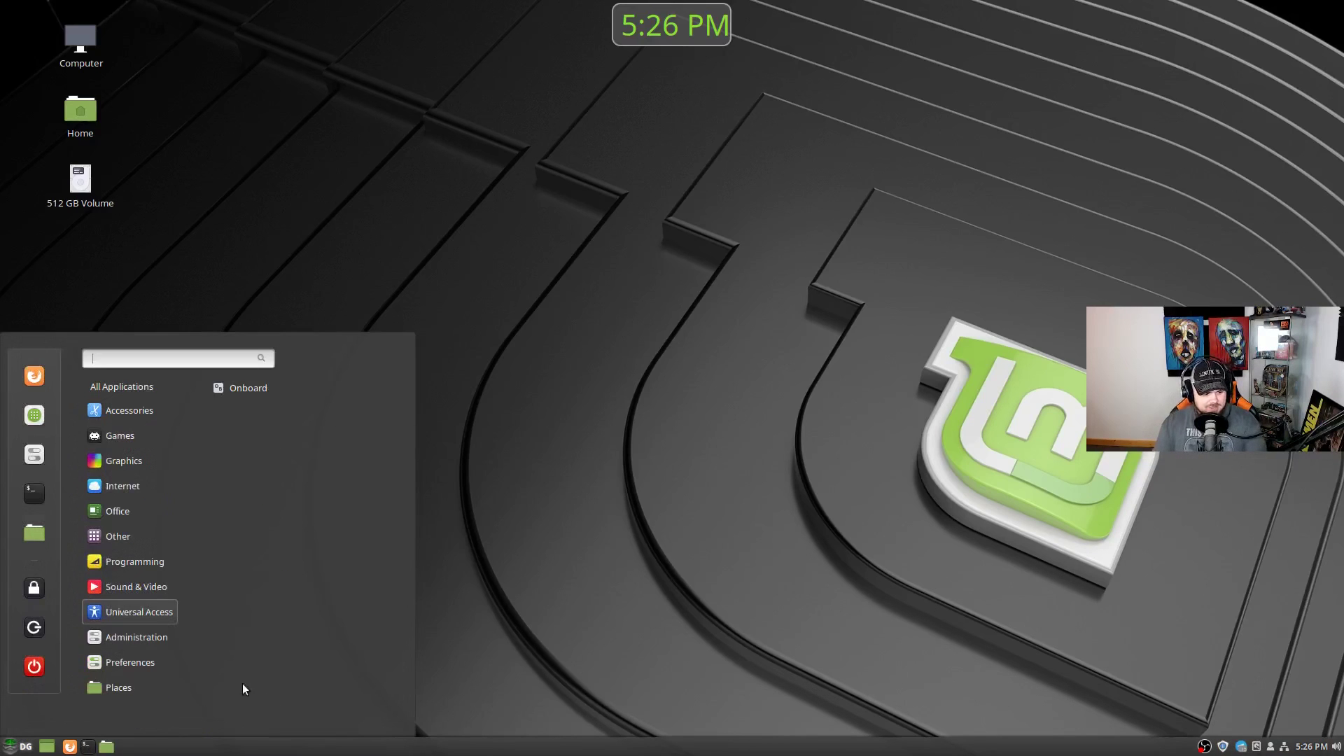
text(sys)
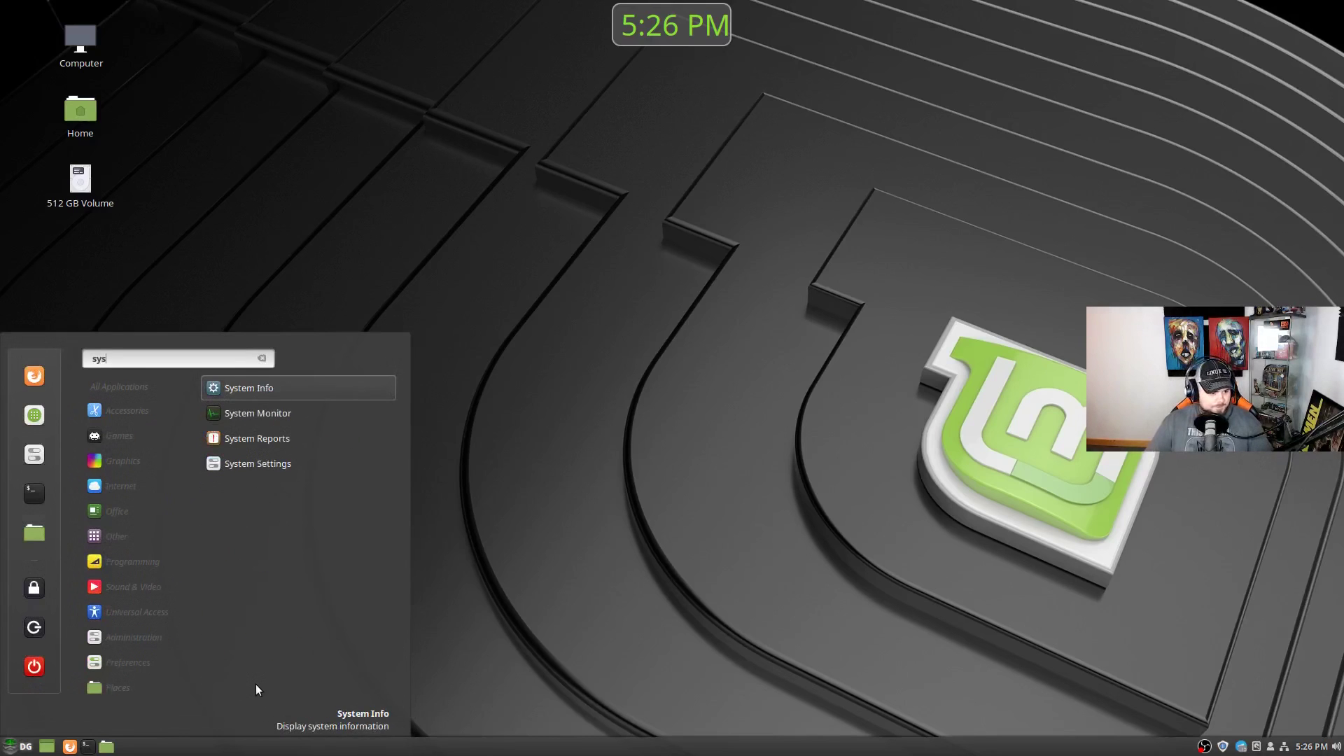
key(Return)
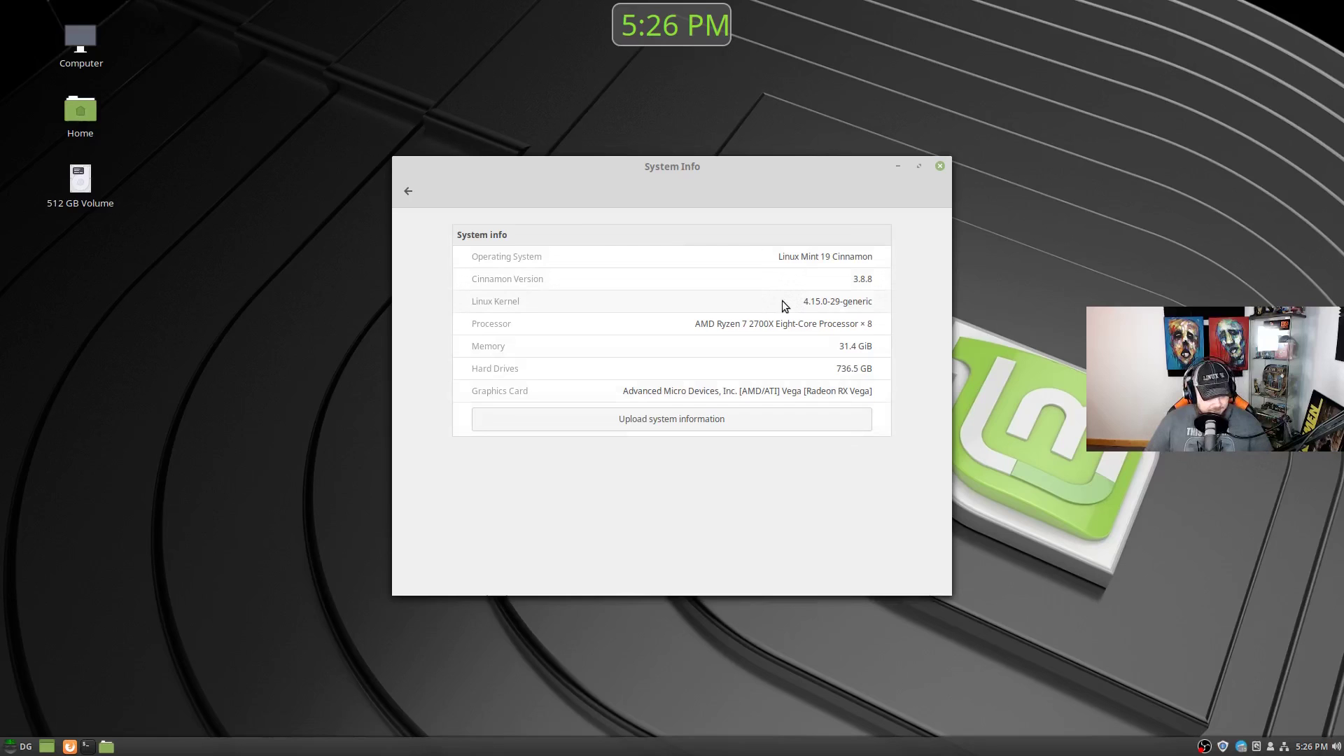
key(super)
key(super)
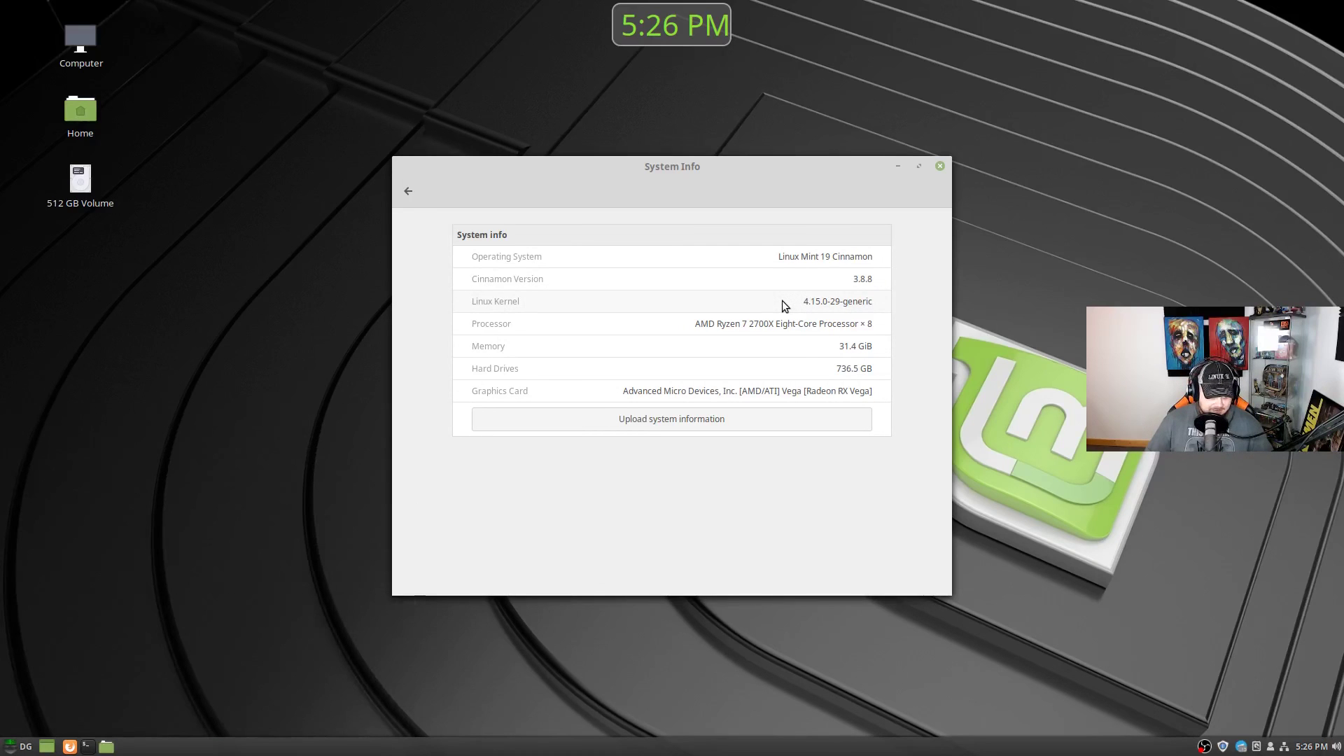
key(super)
key(super)
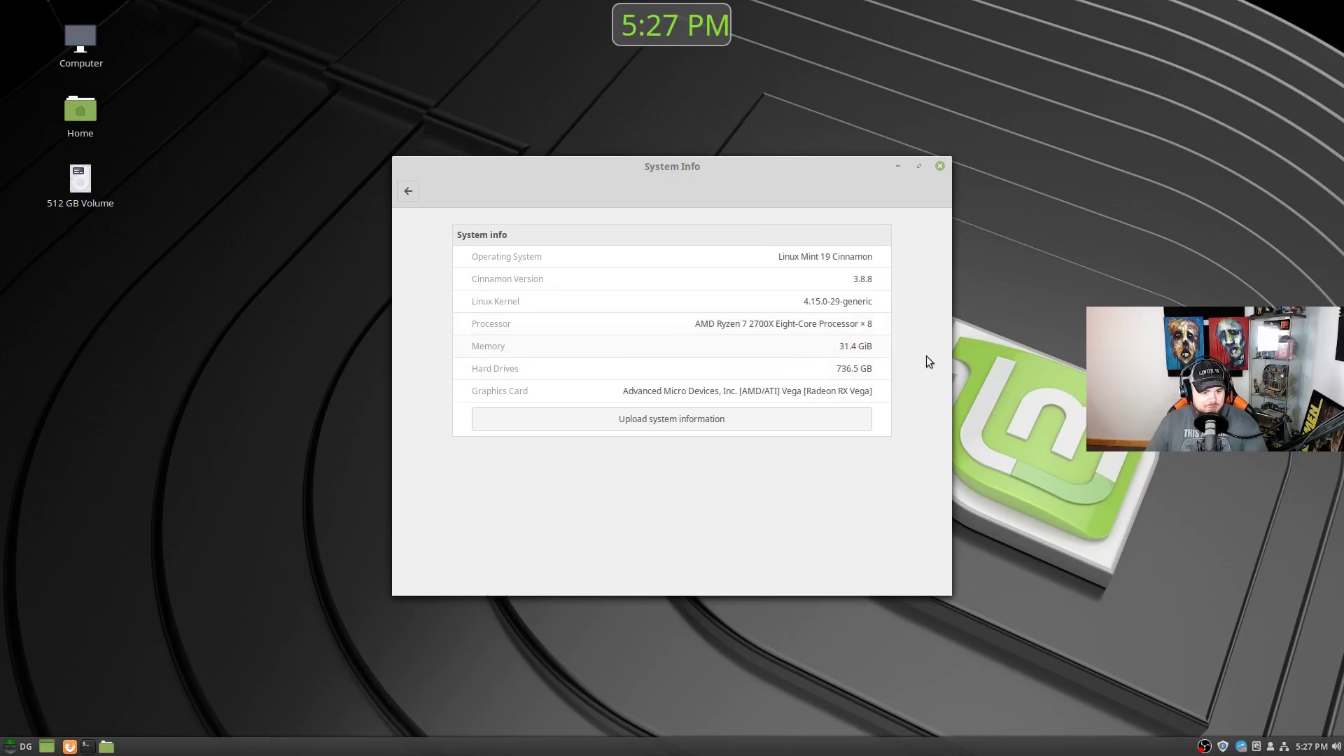
click(939, 168)
right_click(593, 263)
click(611, 351)
key(Return)
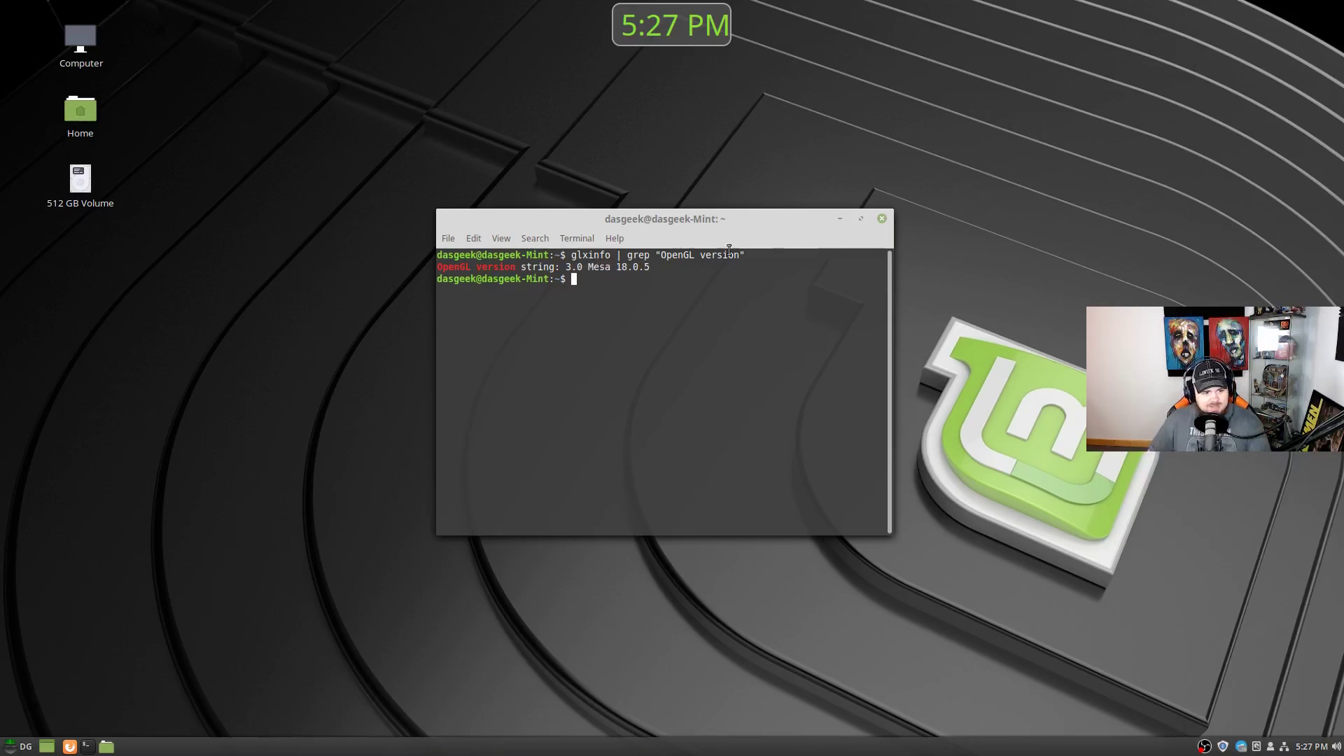
Close the terminal and browse the categories in the application menu
click(882, 218)
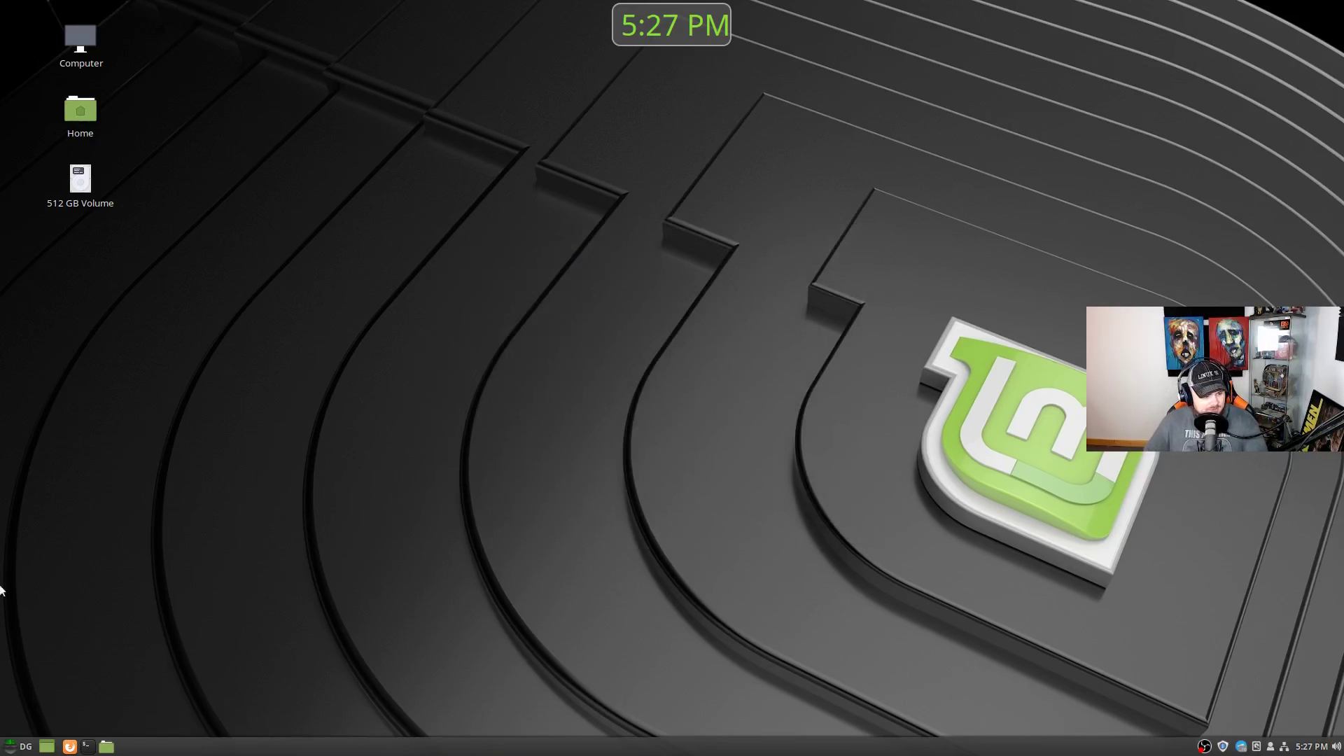
click(11, 746)
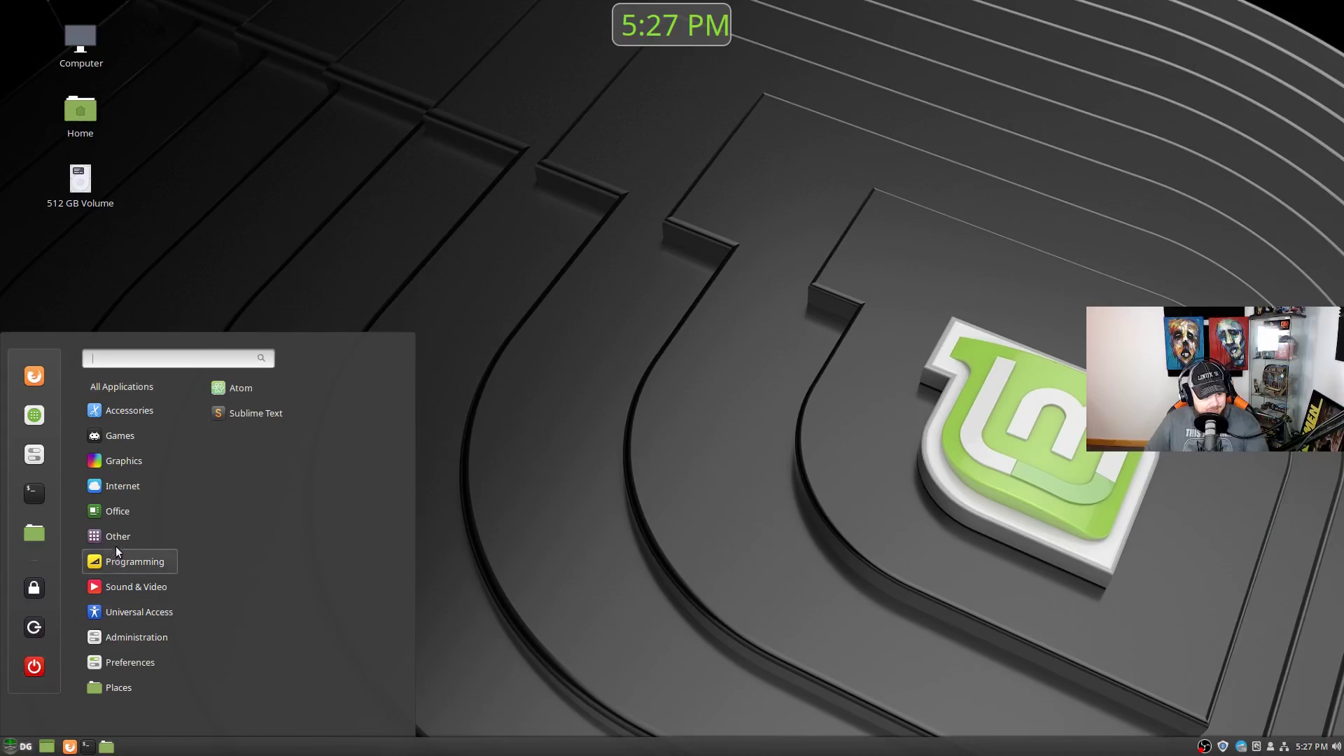
mouse_move(111, 515)
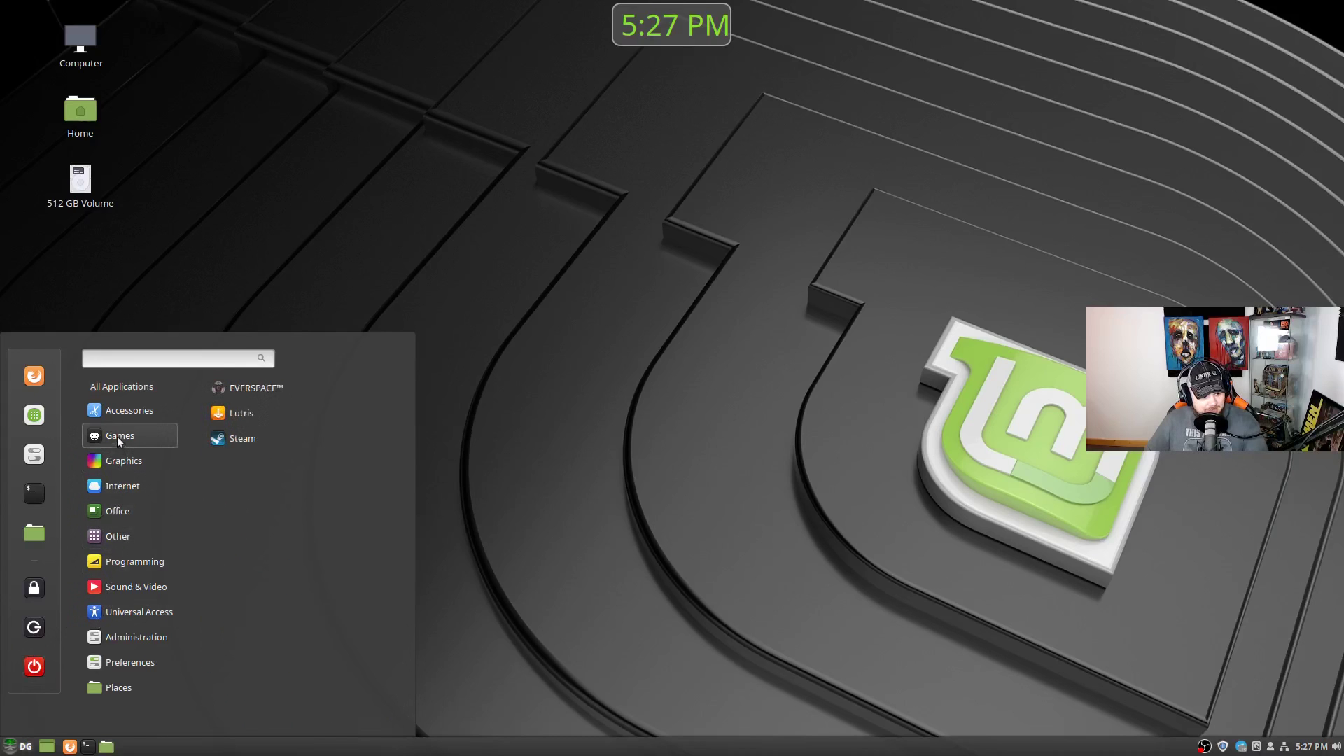
mouse_move(120, 386)
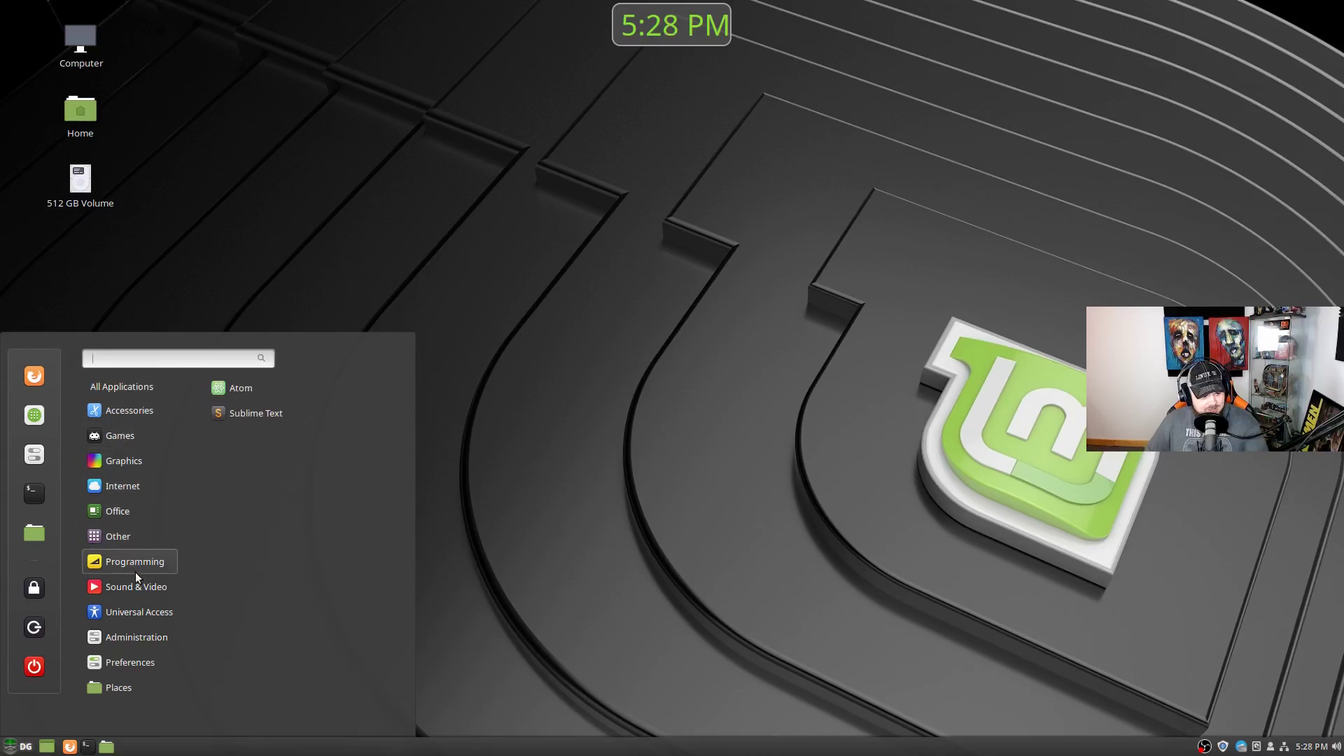
mouse_move(137, 616)
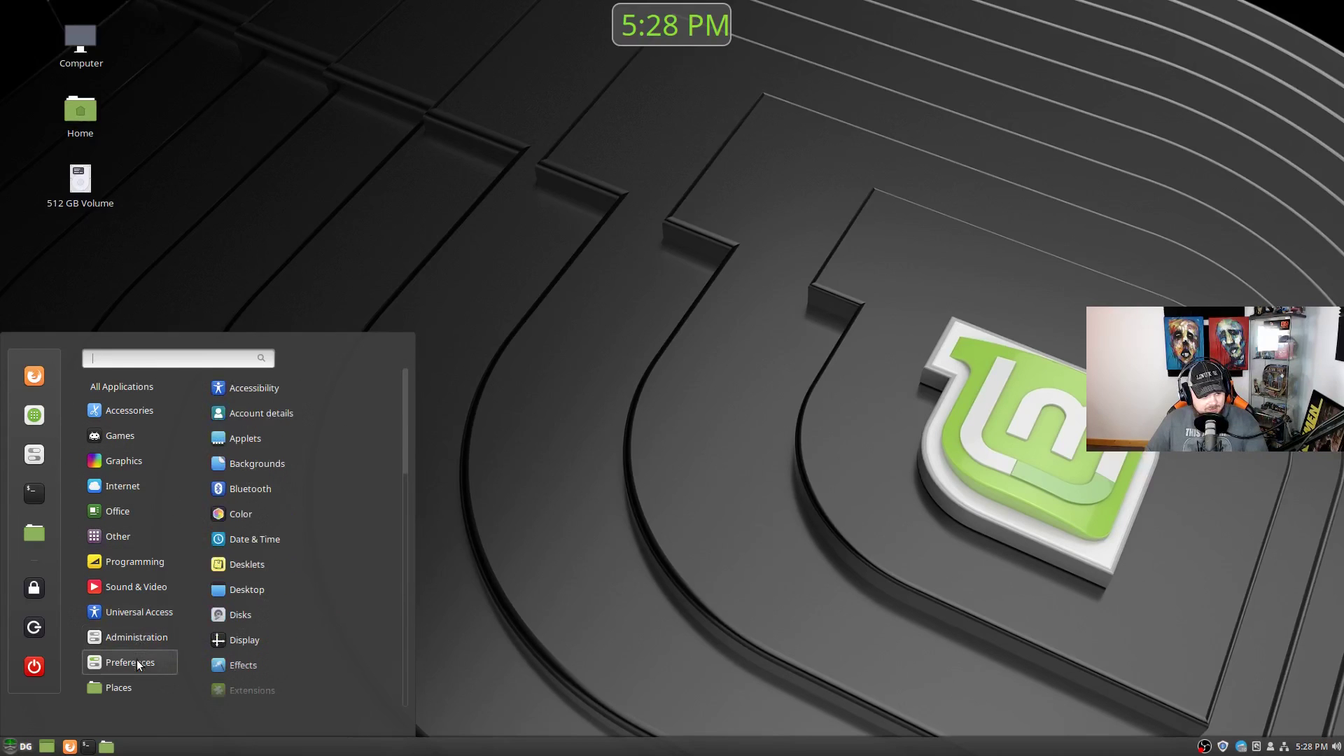
mouse_move(116, 478)
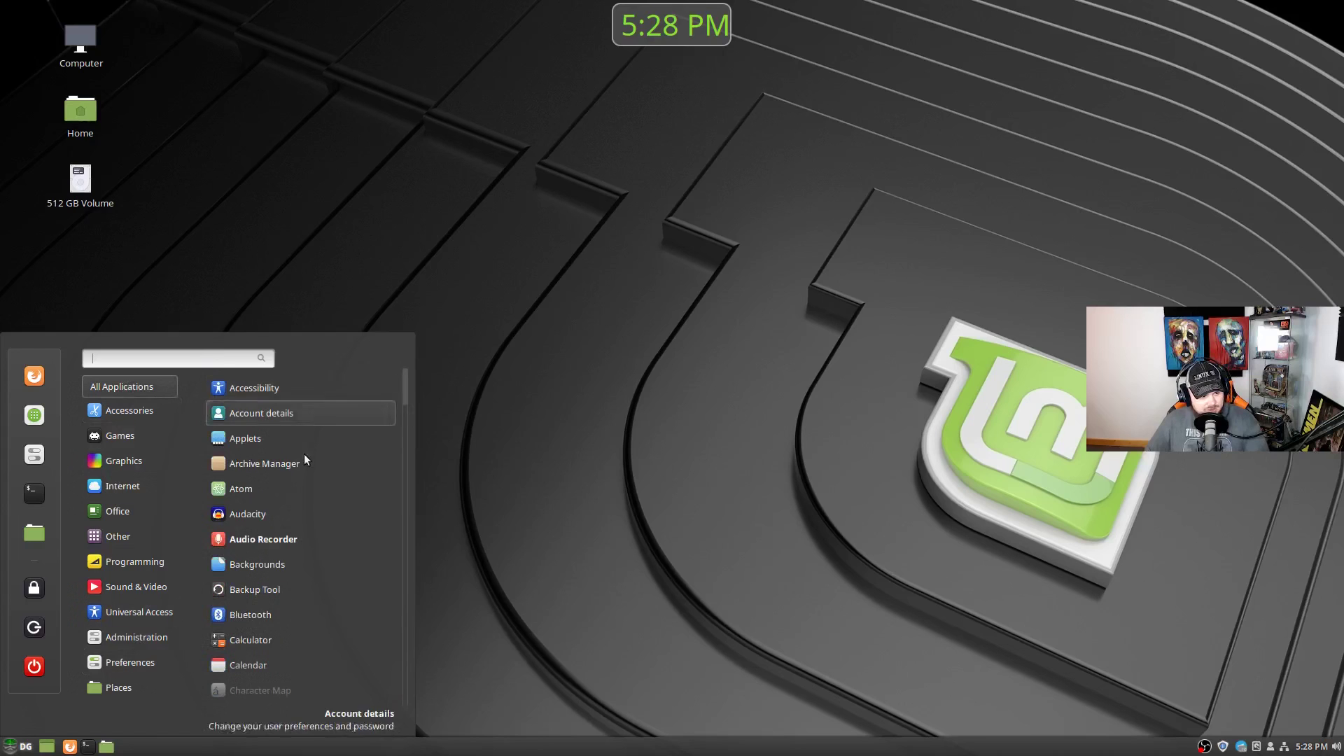
scroll(300, 462, down, 5)
scroll(359, 396, up, 5)
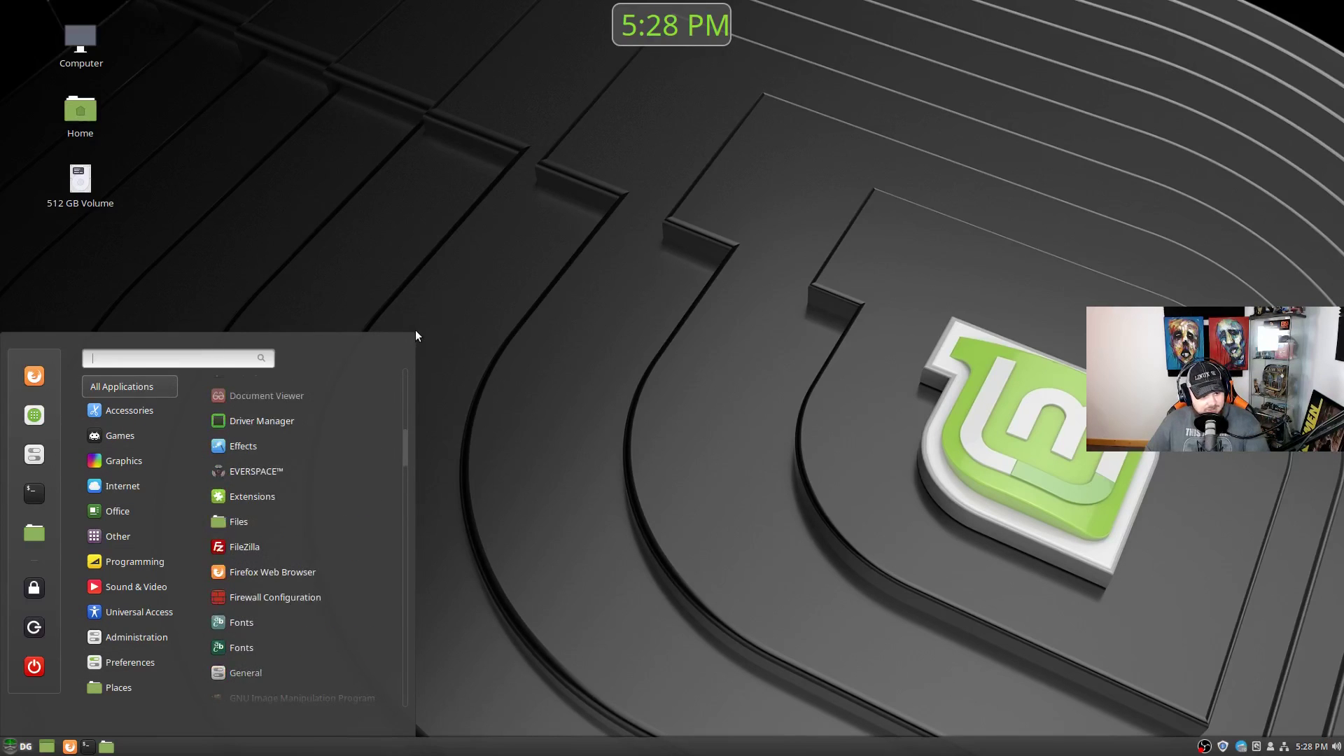
Open the Menu applet's Configure dialog from its panel context menu
click(423, 319)
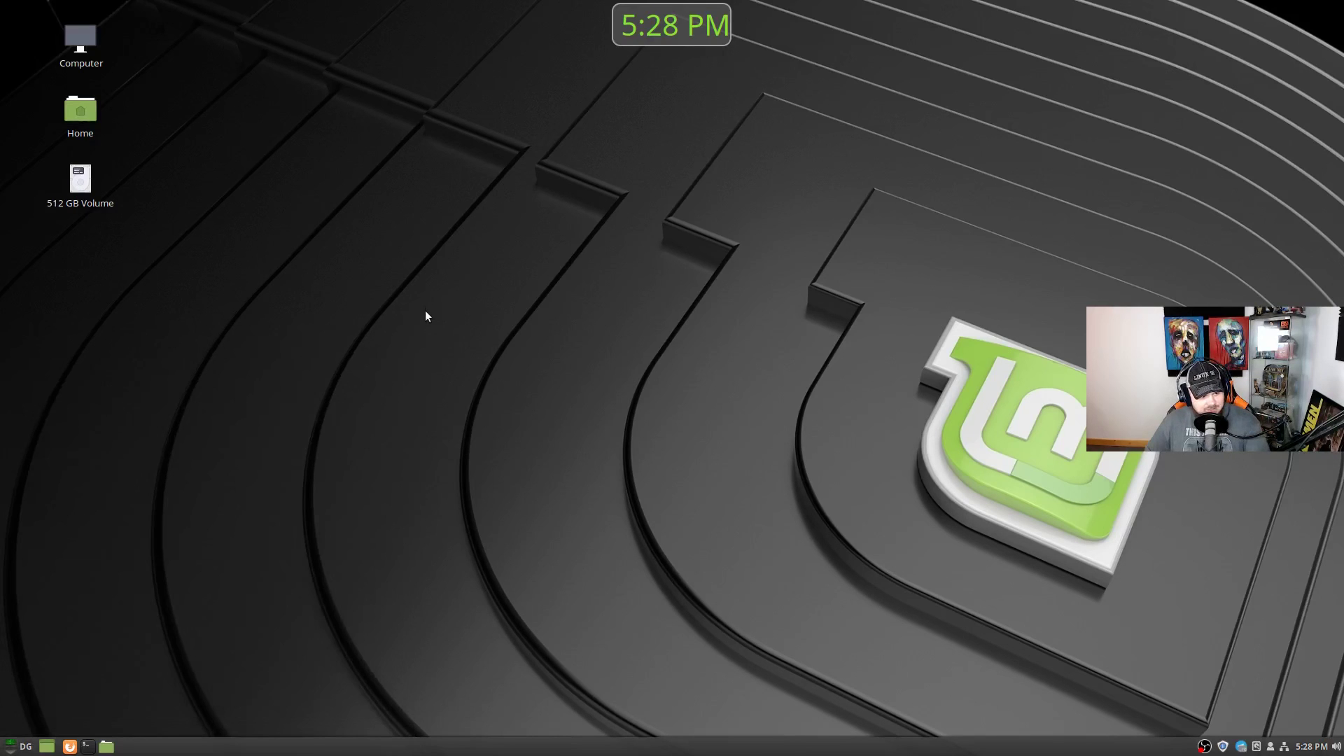
right_click(10, 746)
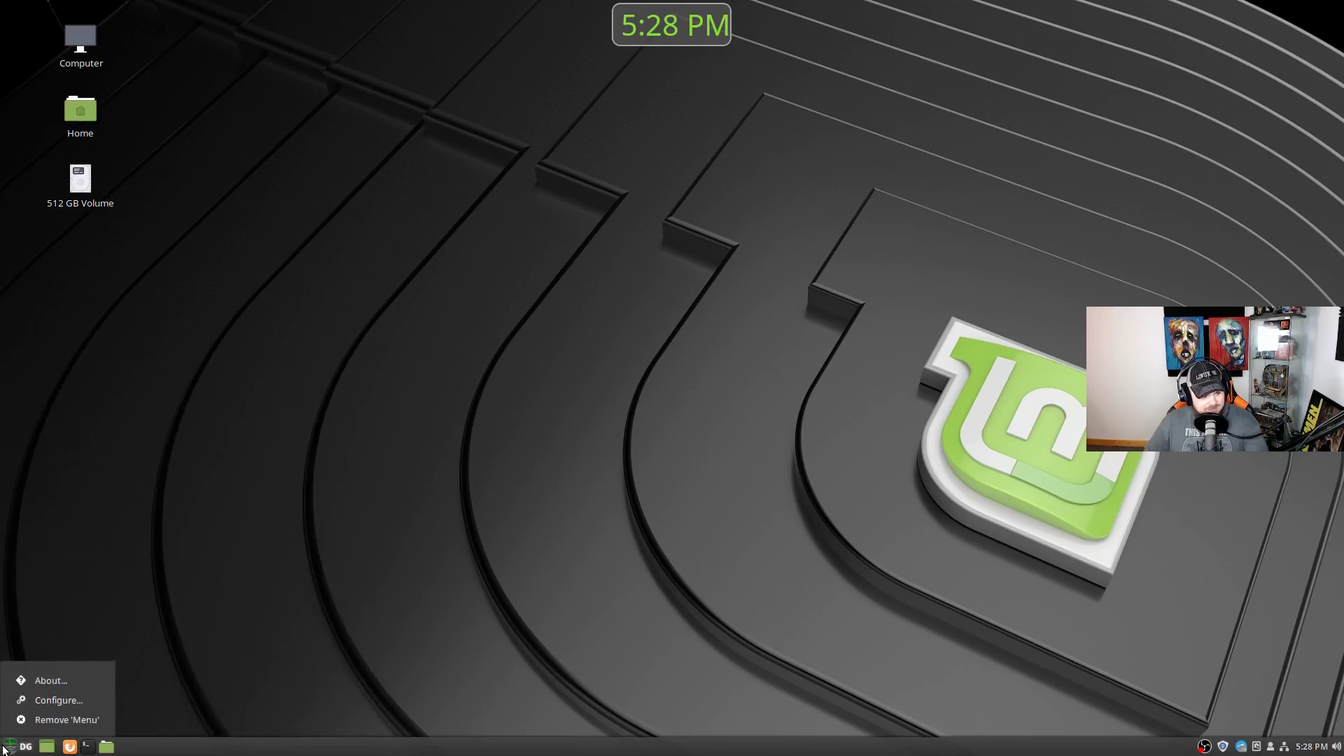
click(42, 699)
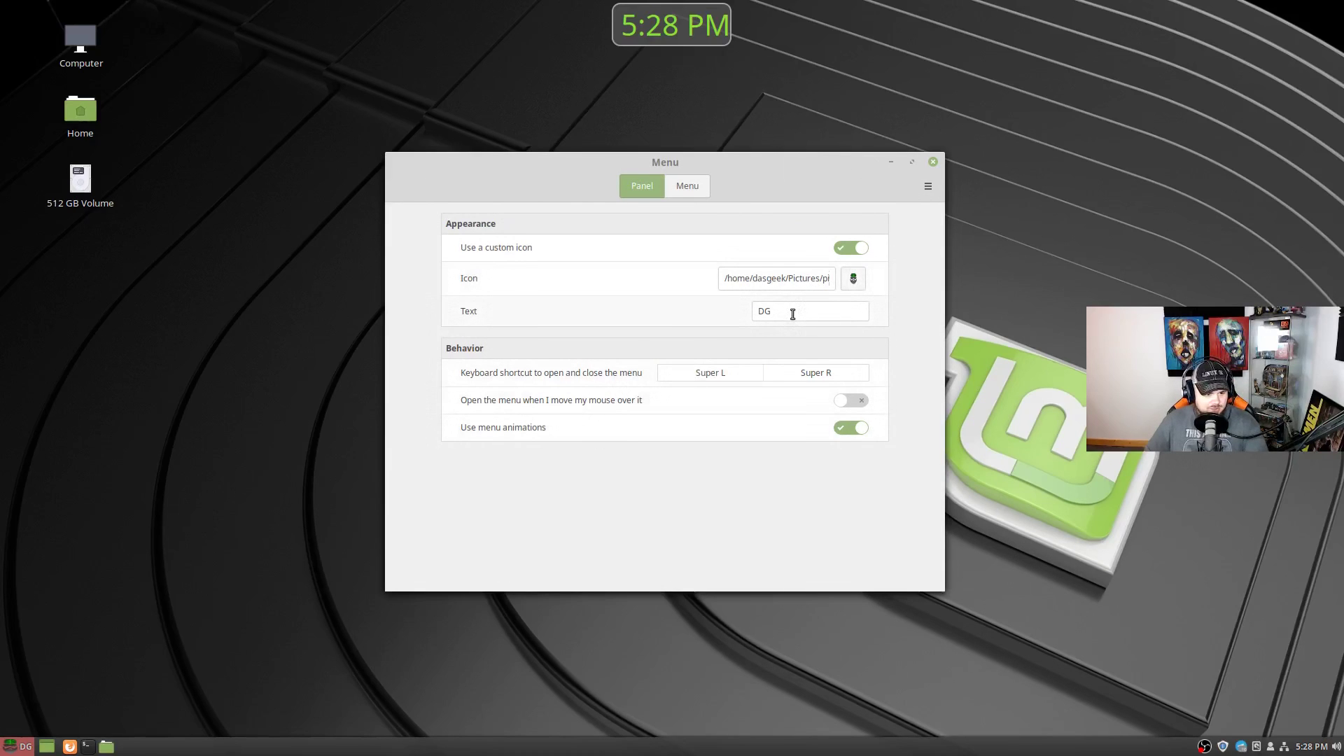
click(862, 249)
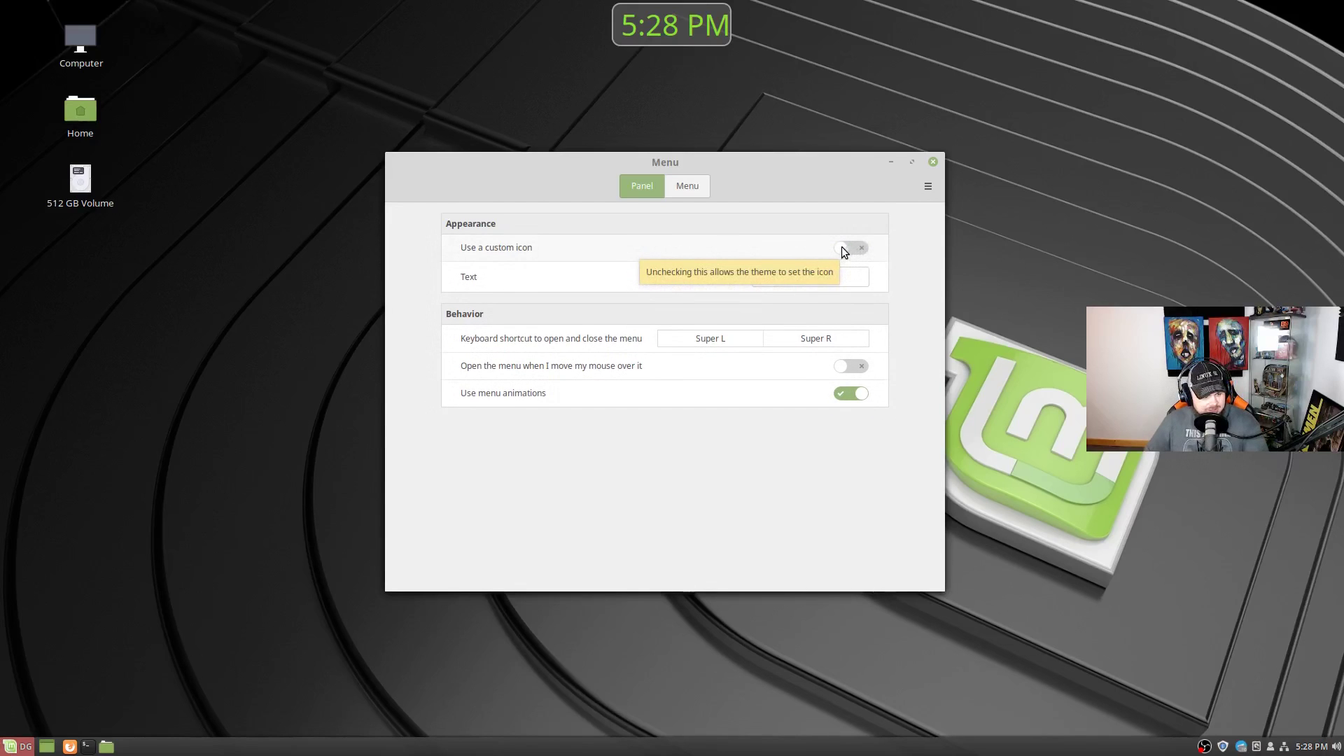
click(839, 248)
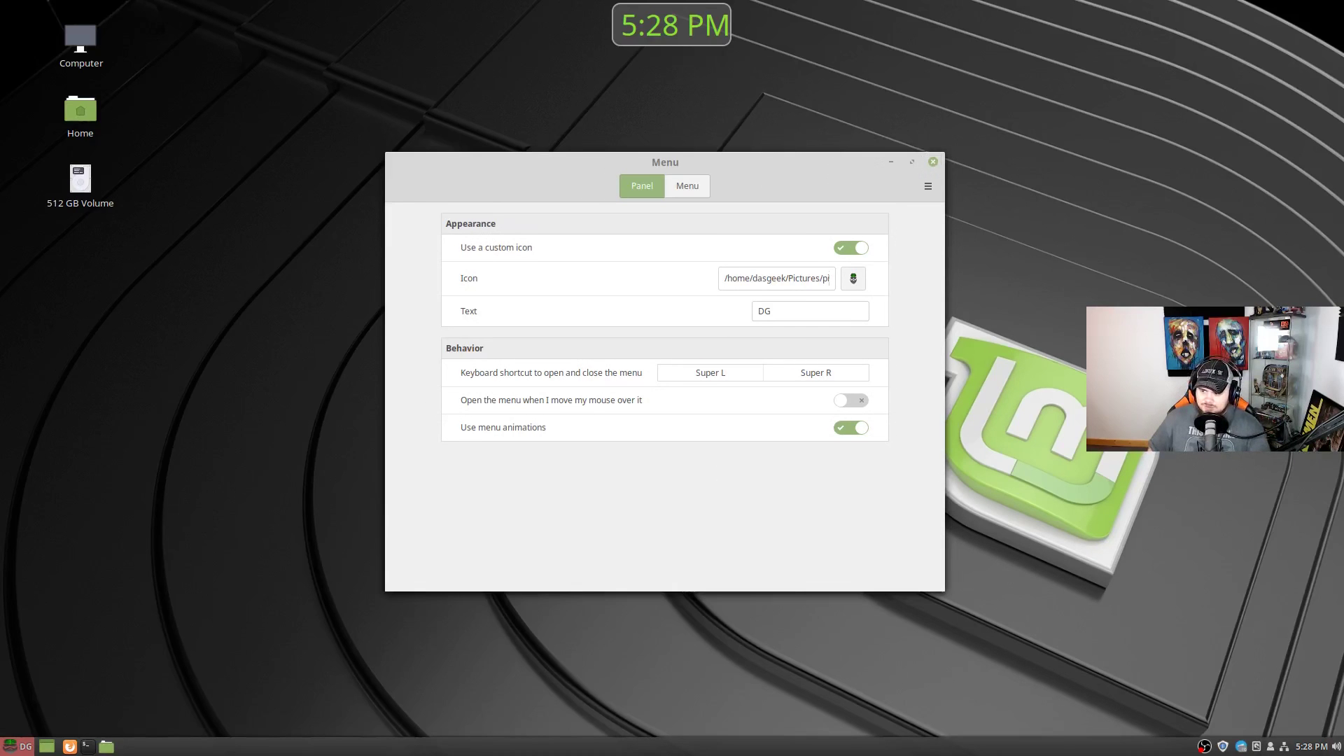
drag(1343, 151, 630, 41)
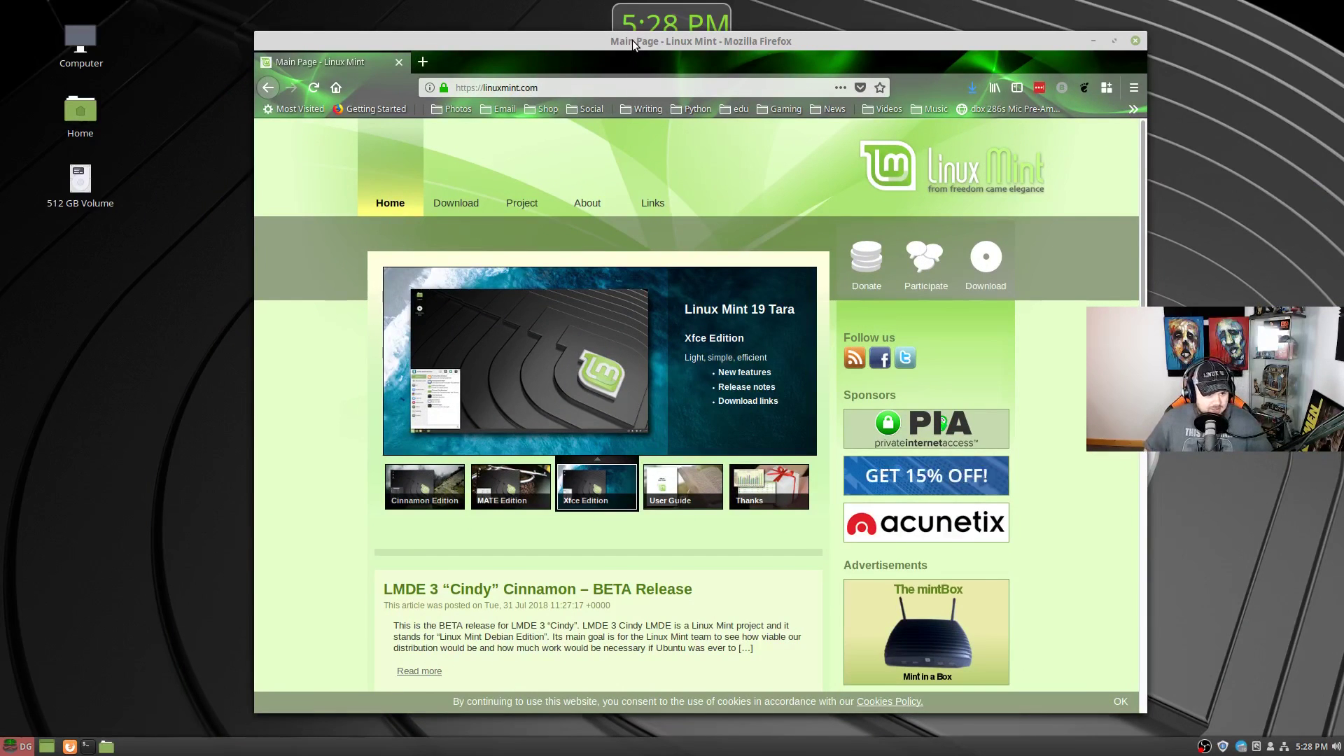
key(super+Down)
key(super+Up)
key(super+Left)
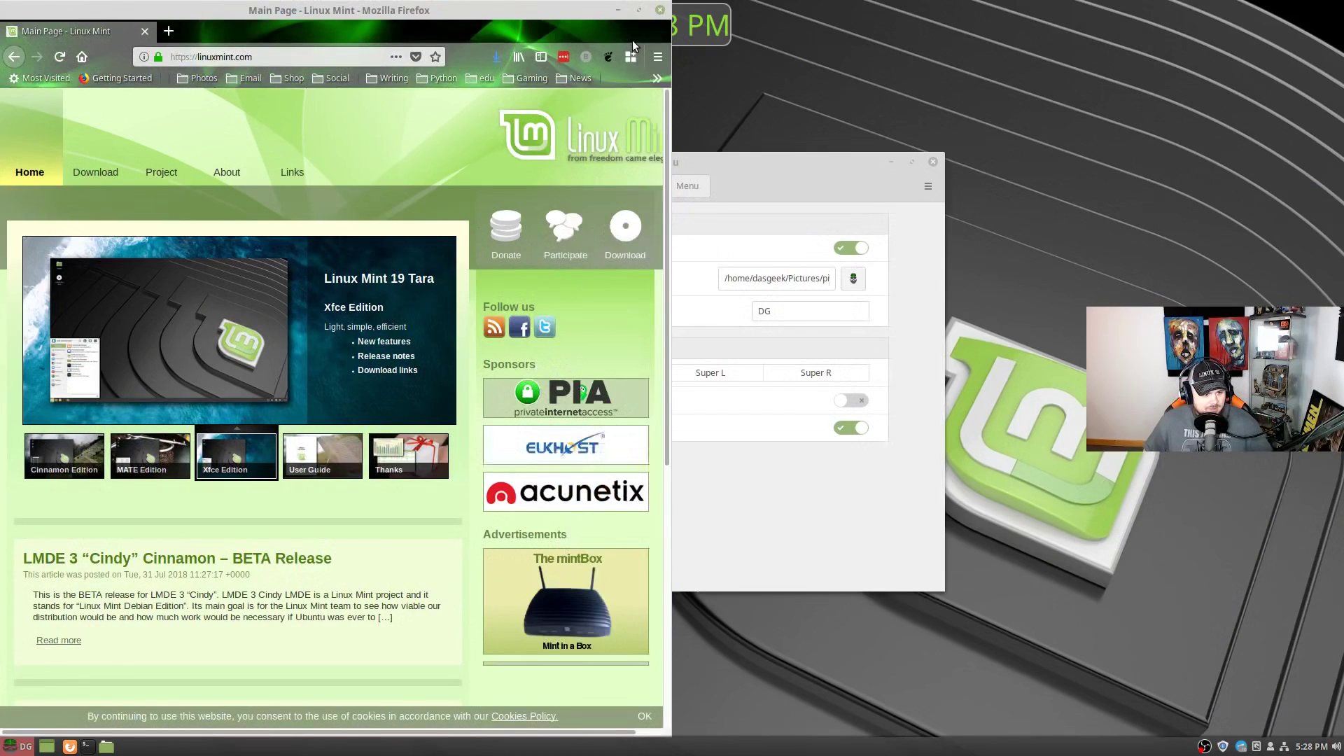
key(super+Right)
key(super+Left)
key(super+Left)
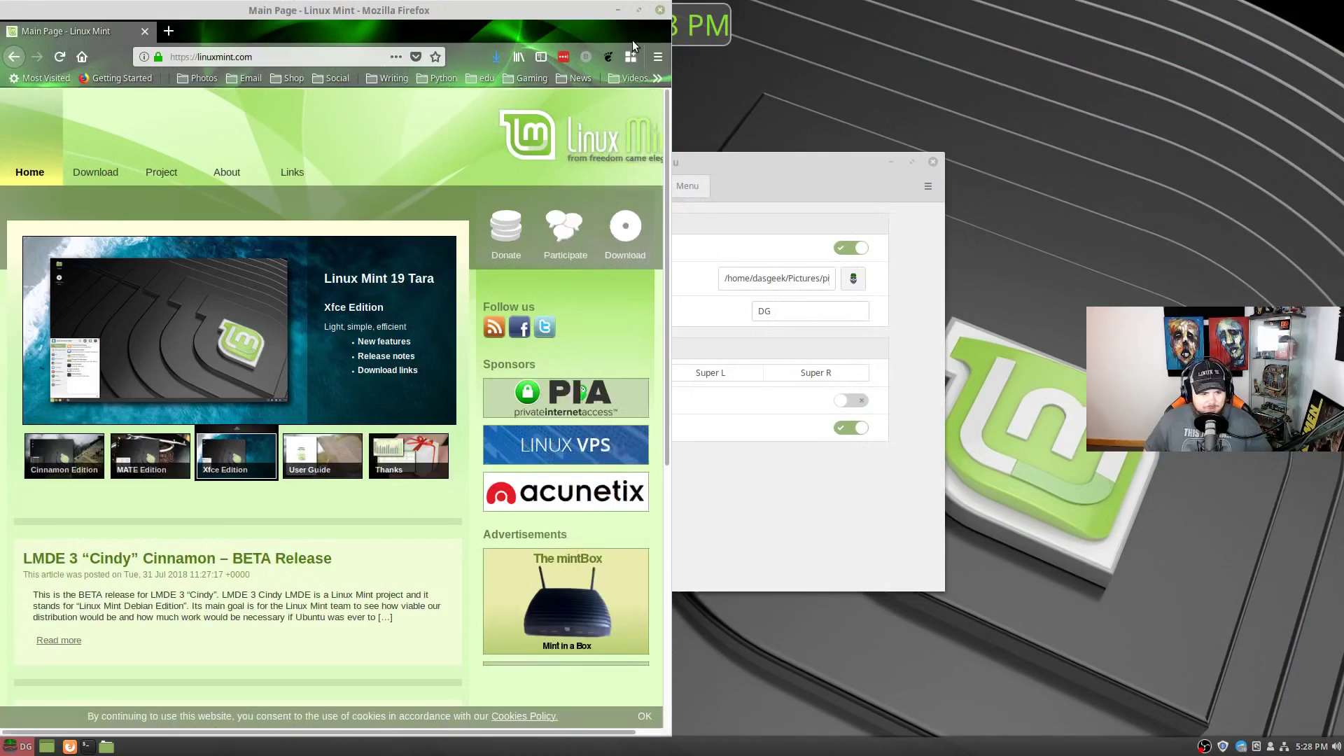
key(super+Down)
key(super+Right)
key(super+Up)
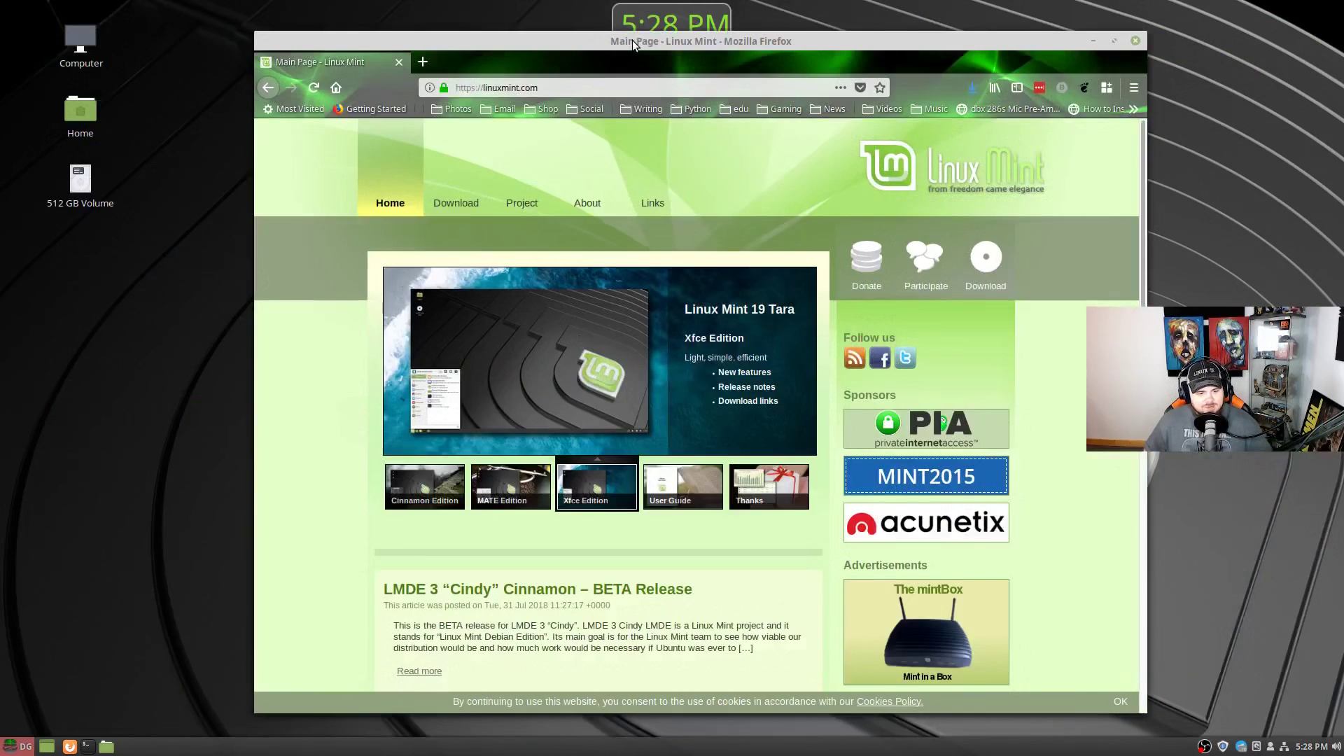
key(super+Right)
key(super+Up)
key(super+Left)
key(super+Down)
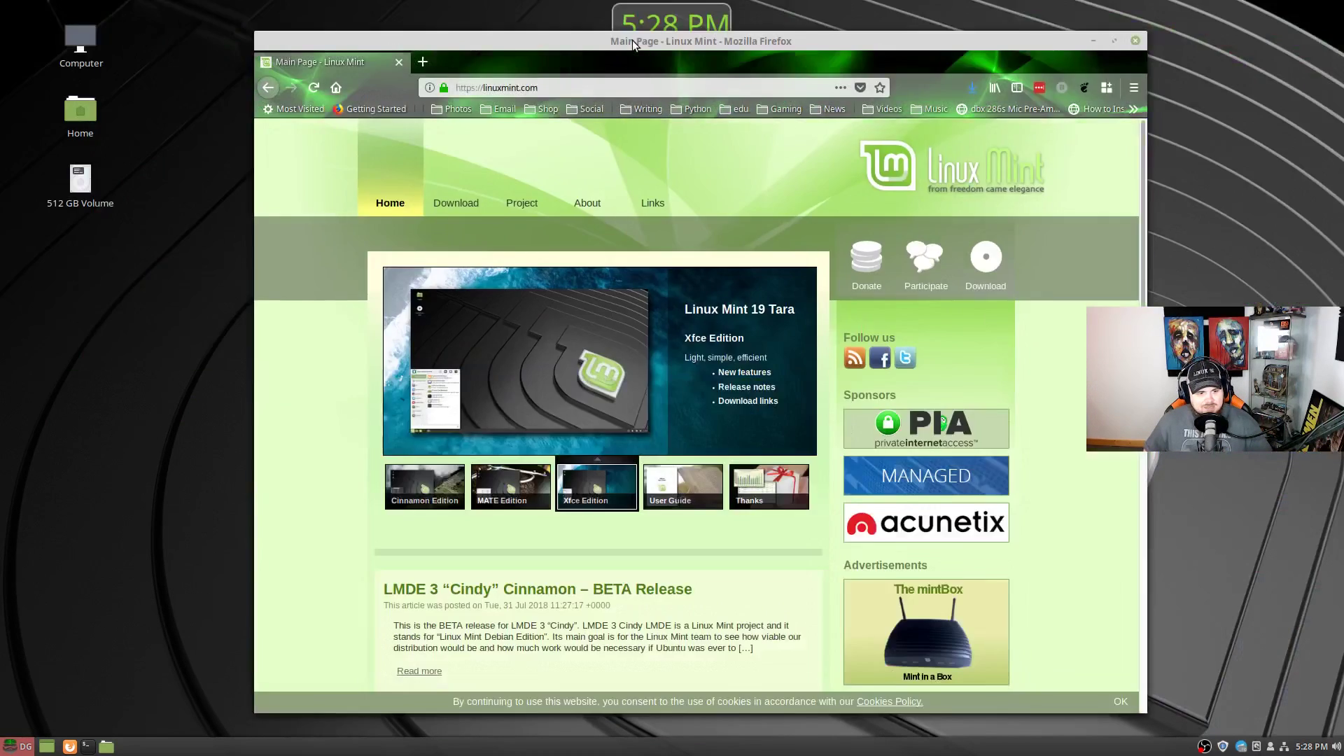
key(super+Right)
key(super+Up)
key(super+Left)
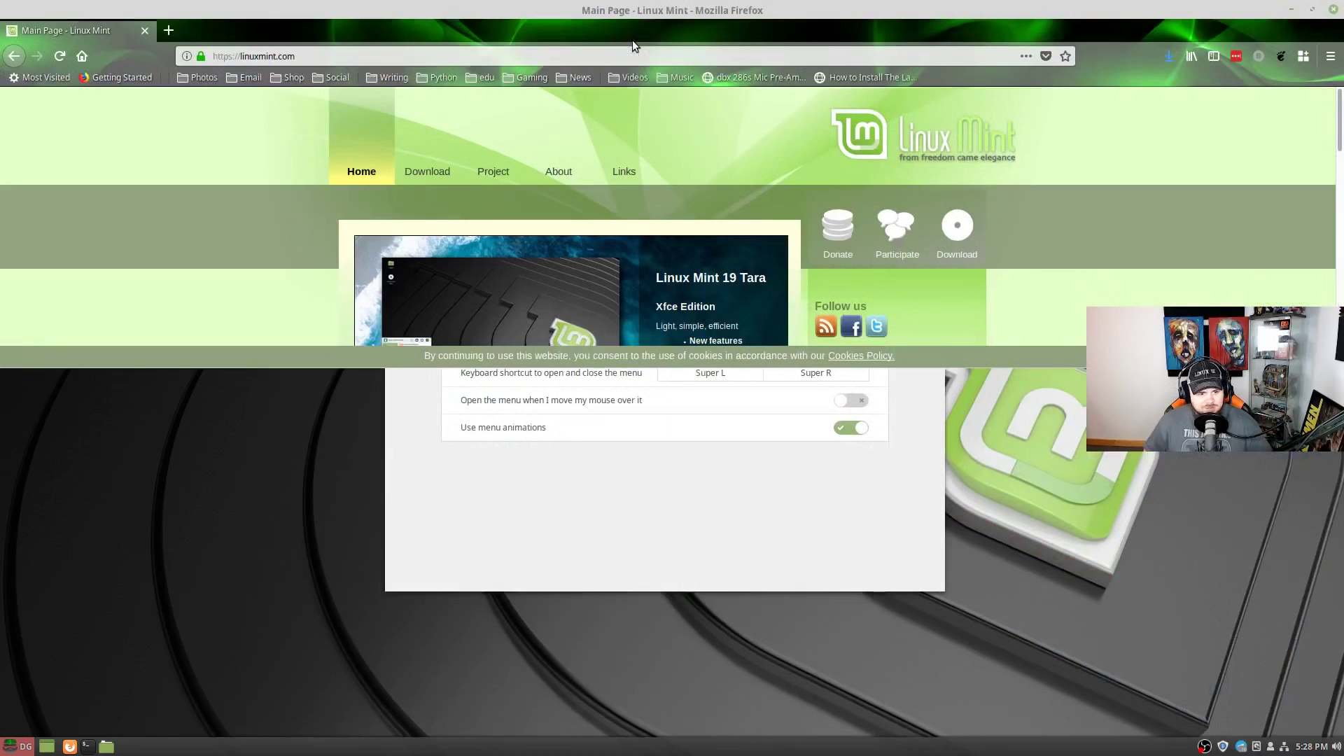
key(super+Down)
key(super+Right)
key(super+Up)
key(super+Left)
key(super+Down)
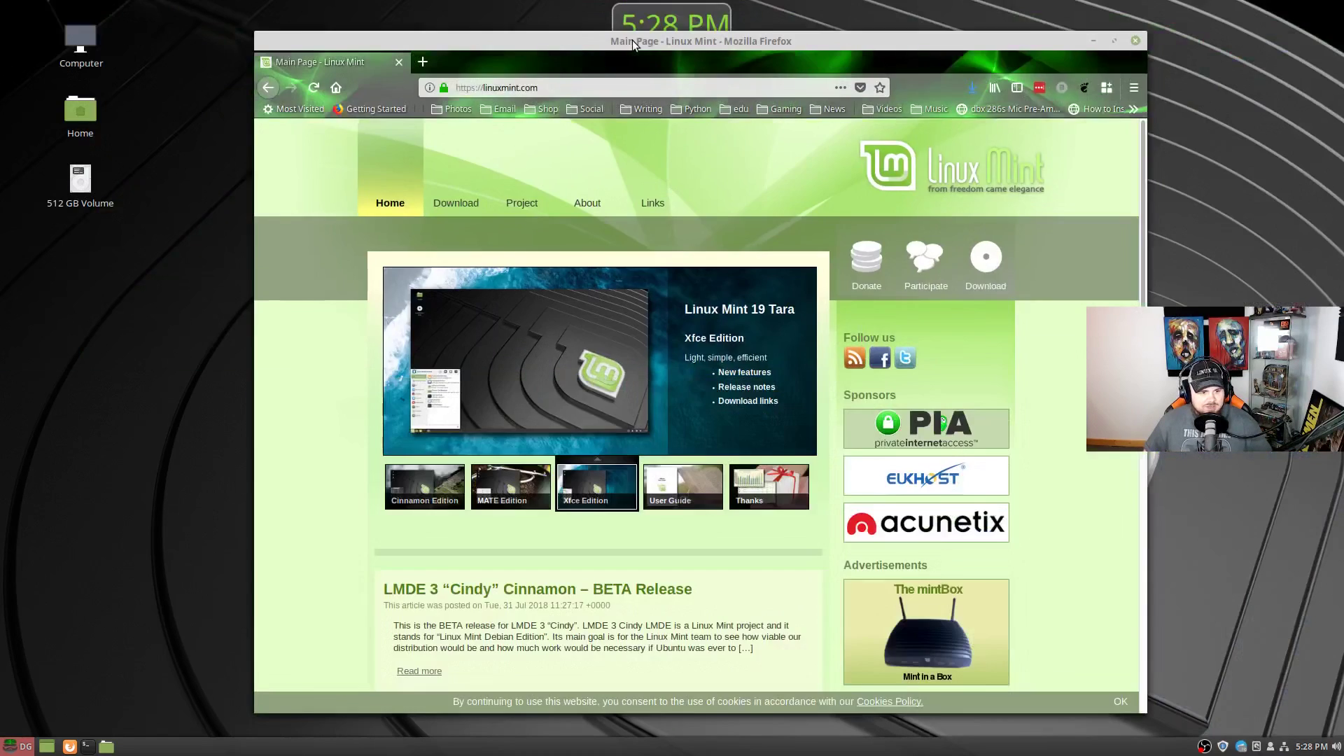
key(super+Right)
key(super+Down)
key(super+Up)
key(super+Right)
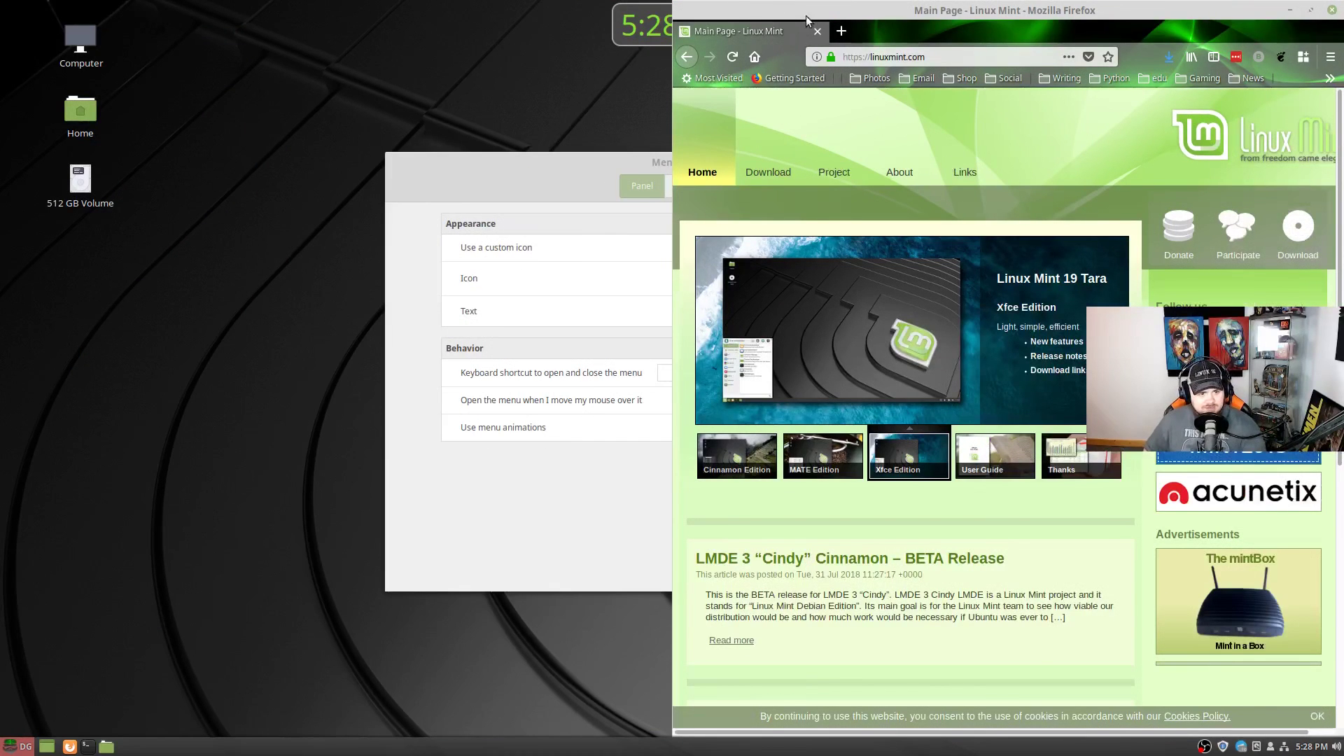
key(super+Down)
key(super+Up)
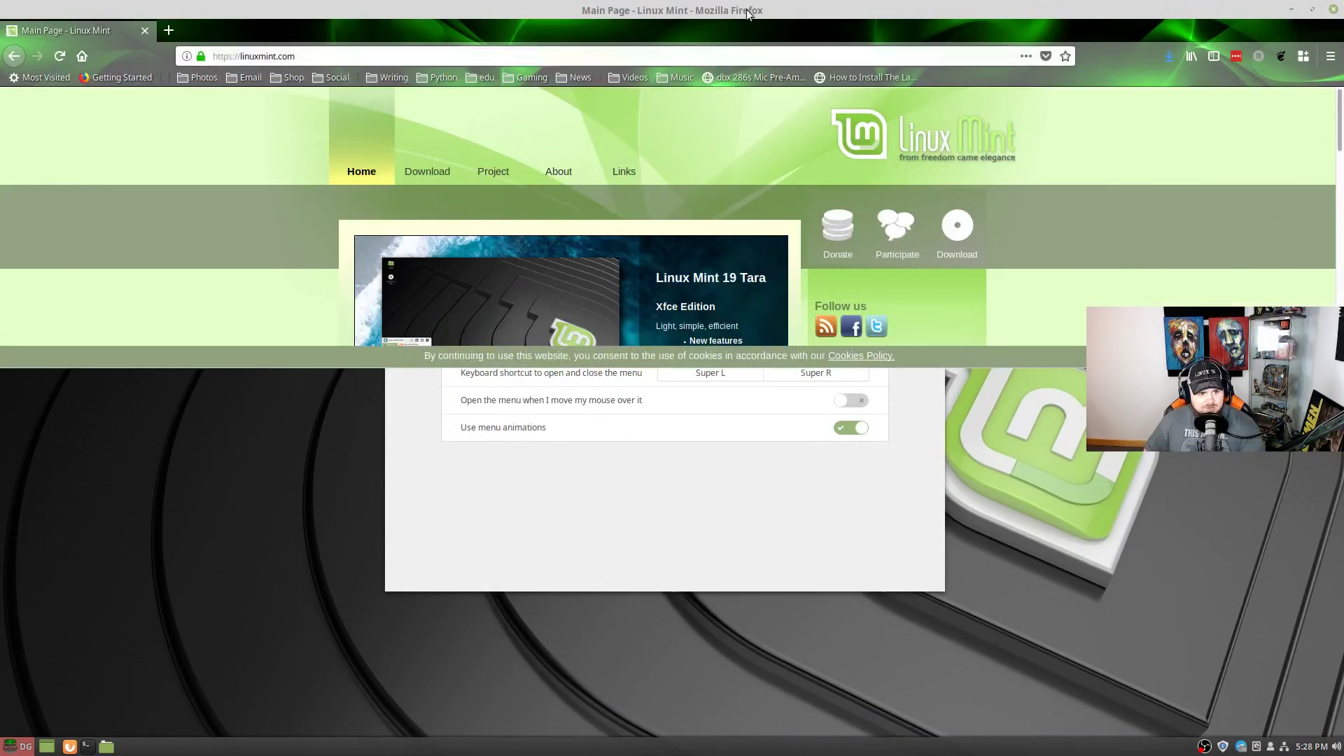
drag(1065, 9, 1064, 281)
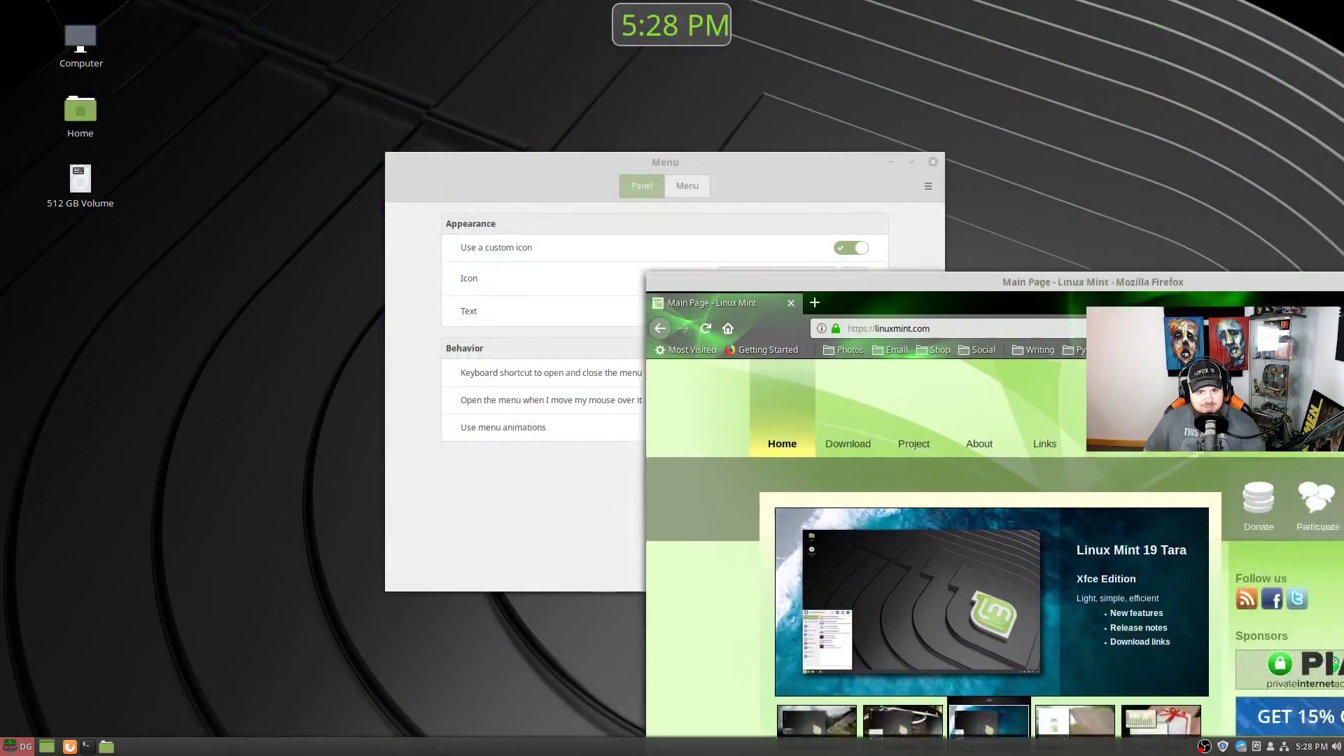
key(alt+F4)
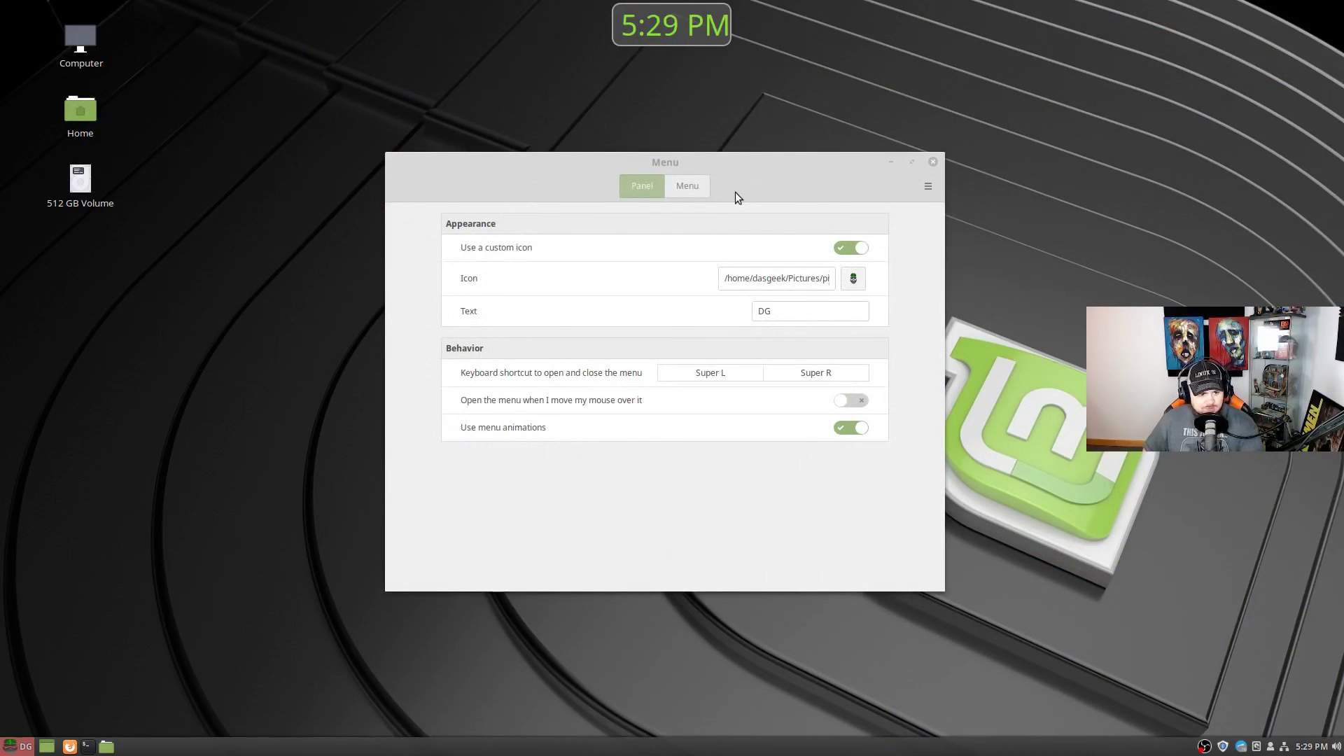
Review the Menu tab and its import/export/reset options, close the settings, and check the start menu
click(681, 185)
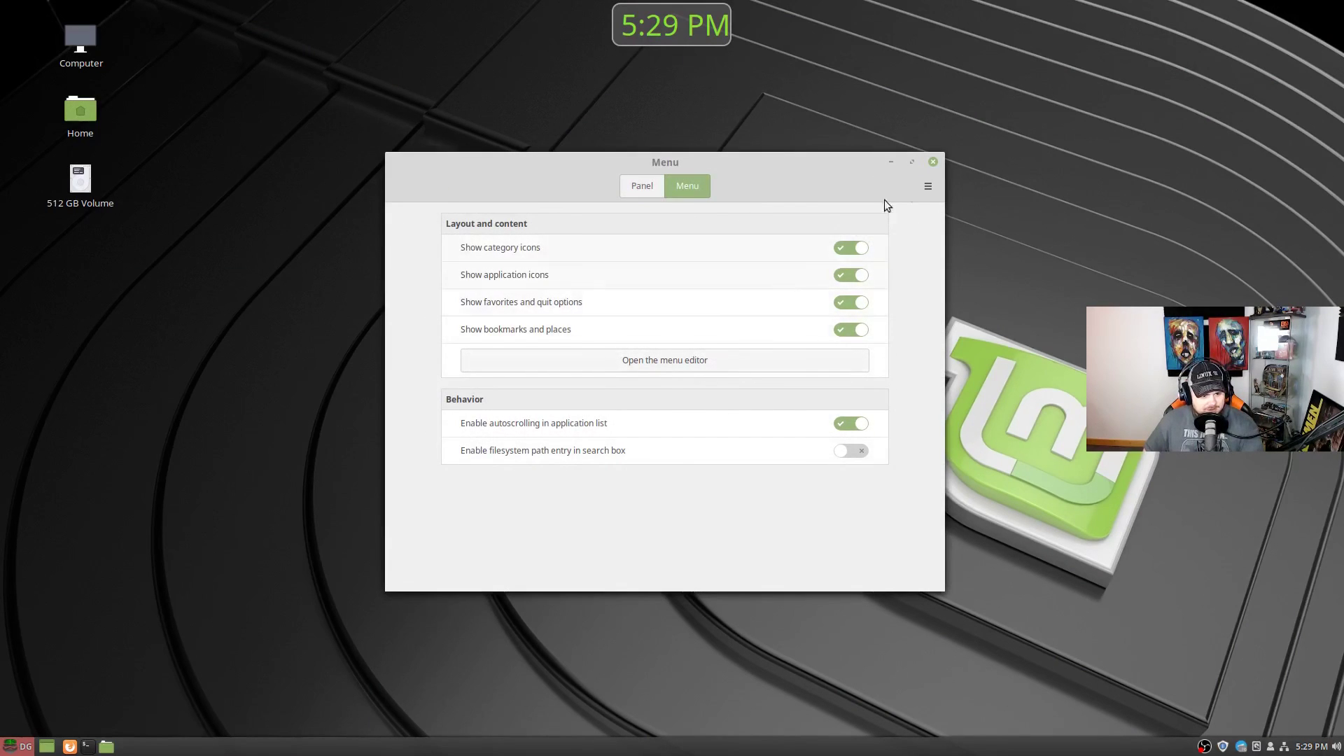
click(928, 186)
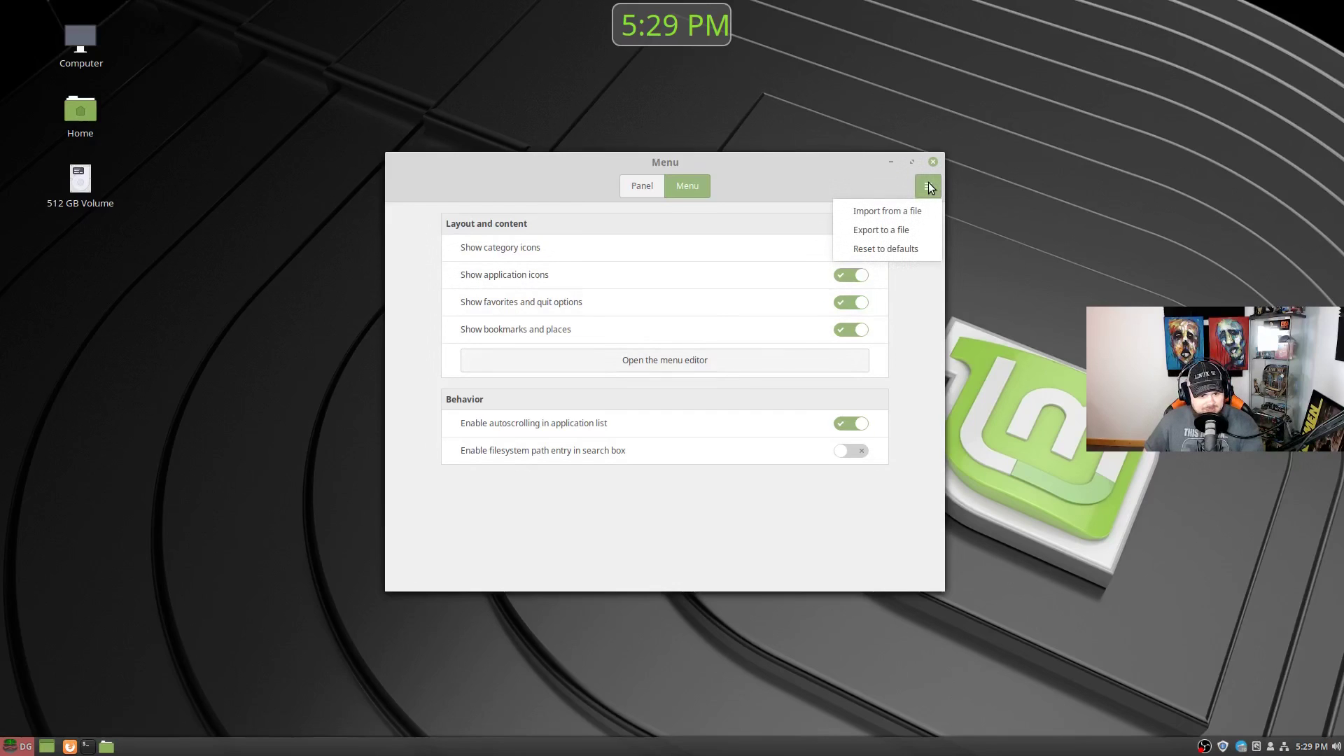
click(932, 162)
click(932, 161)
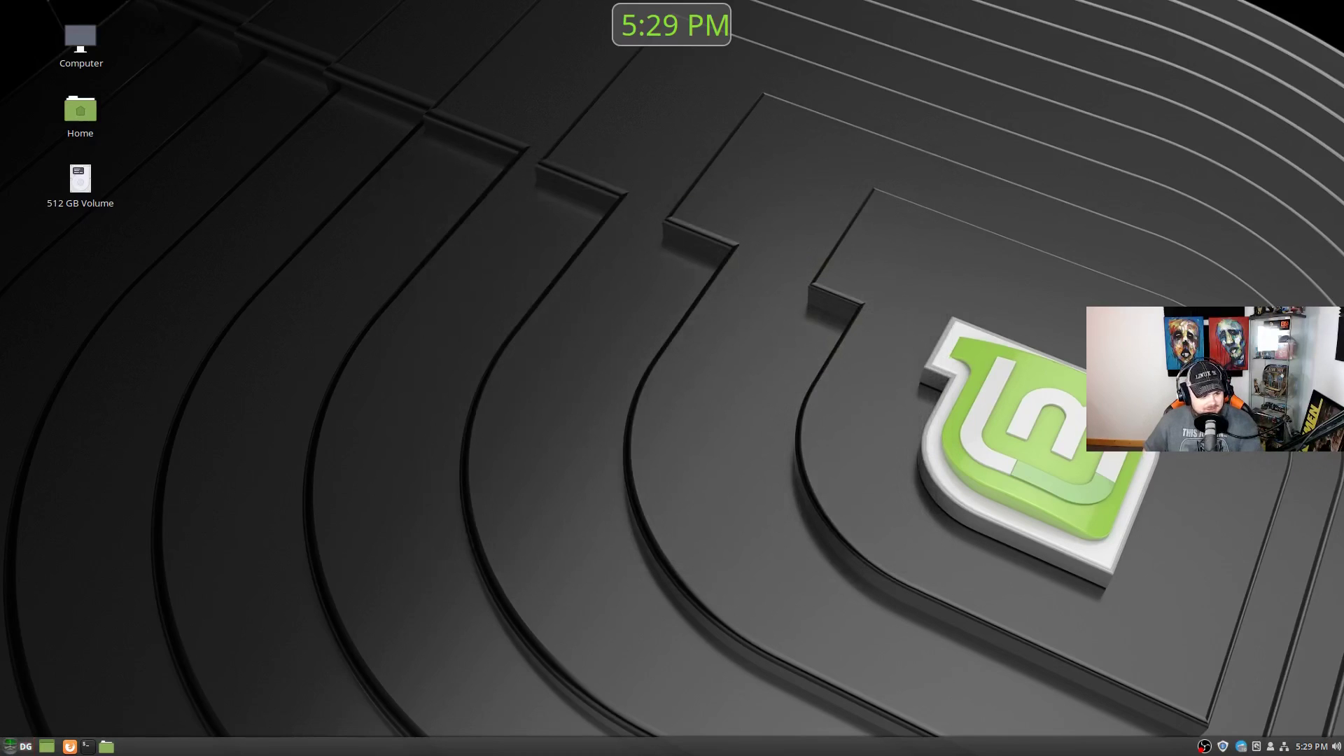
click(13, 746)
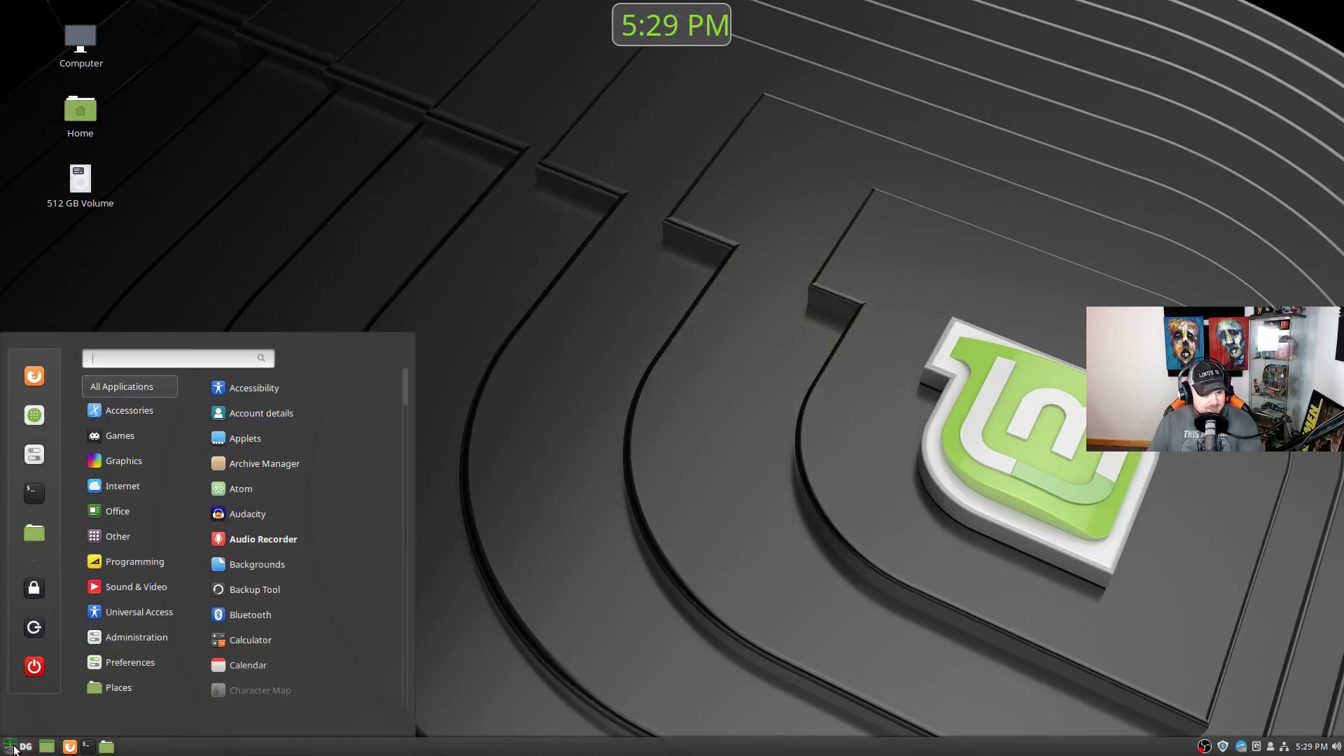
click(540, 738)
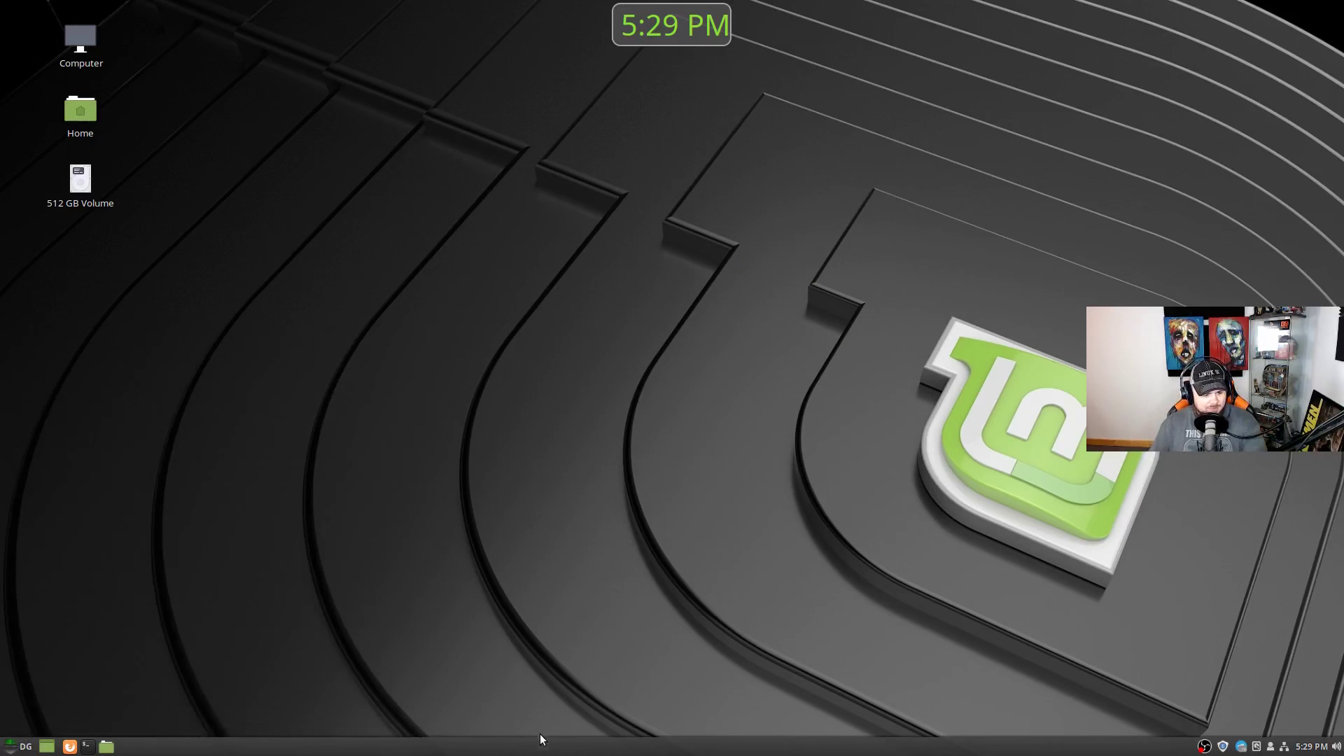
From the panel context menu, enable panel edit mode, expand Modify panel, then disable edit mode
right_click(539, 738)
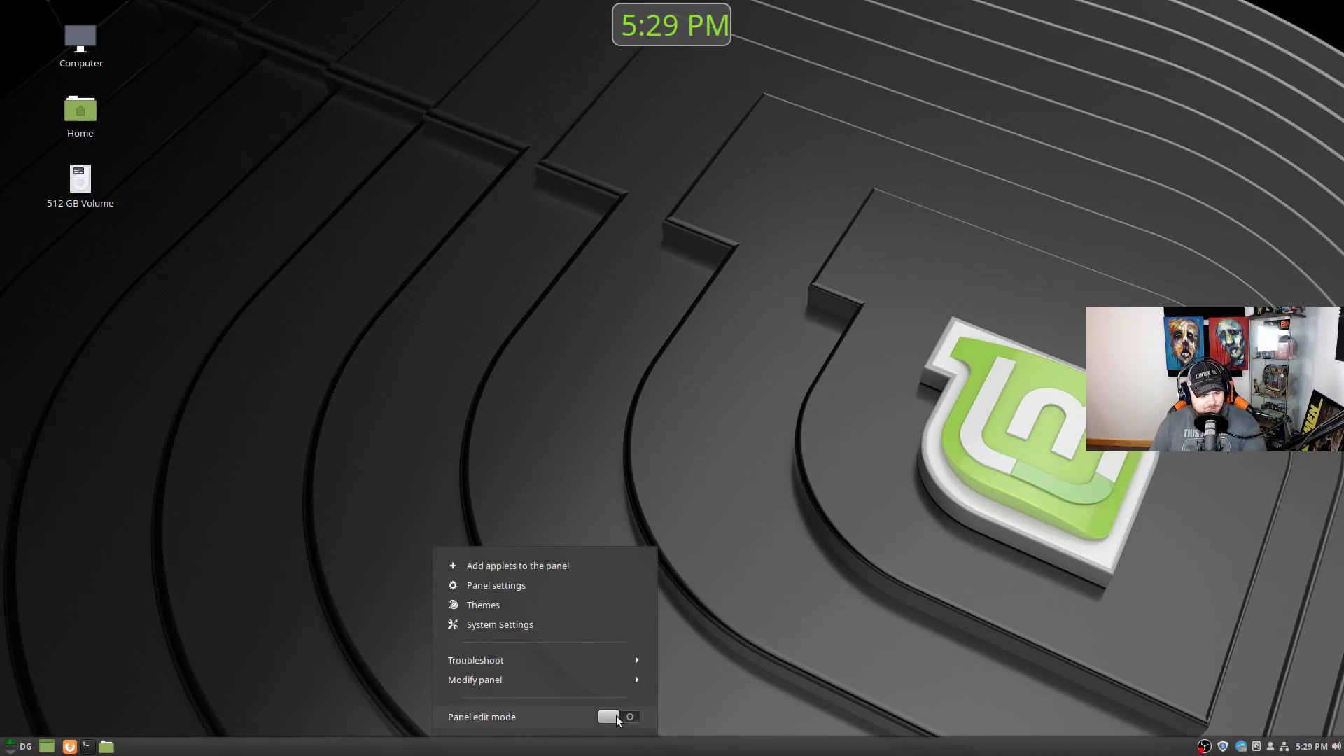
click(616, 715)
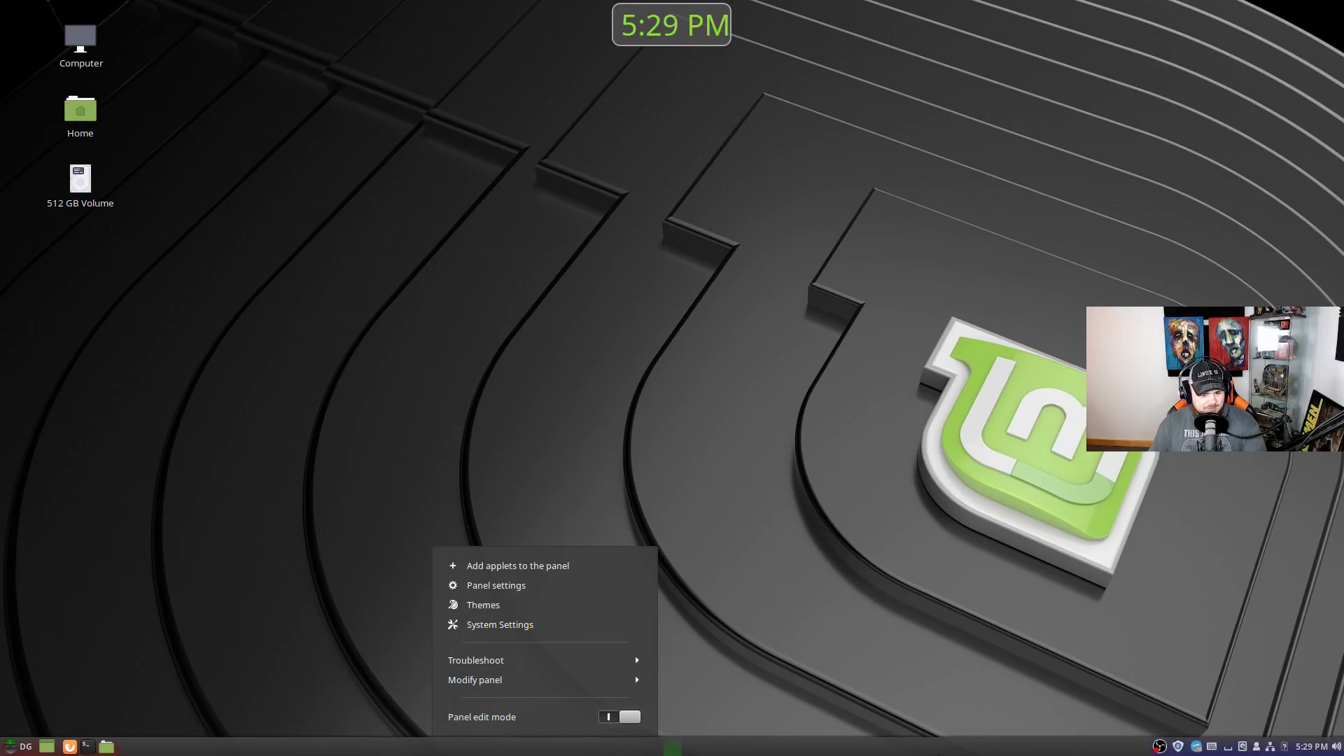
click(535, 678)
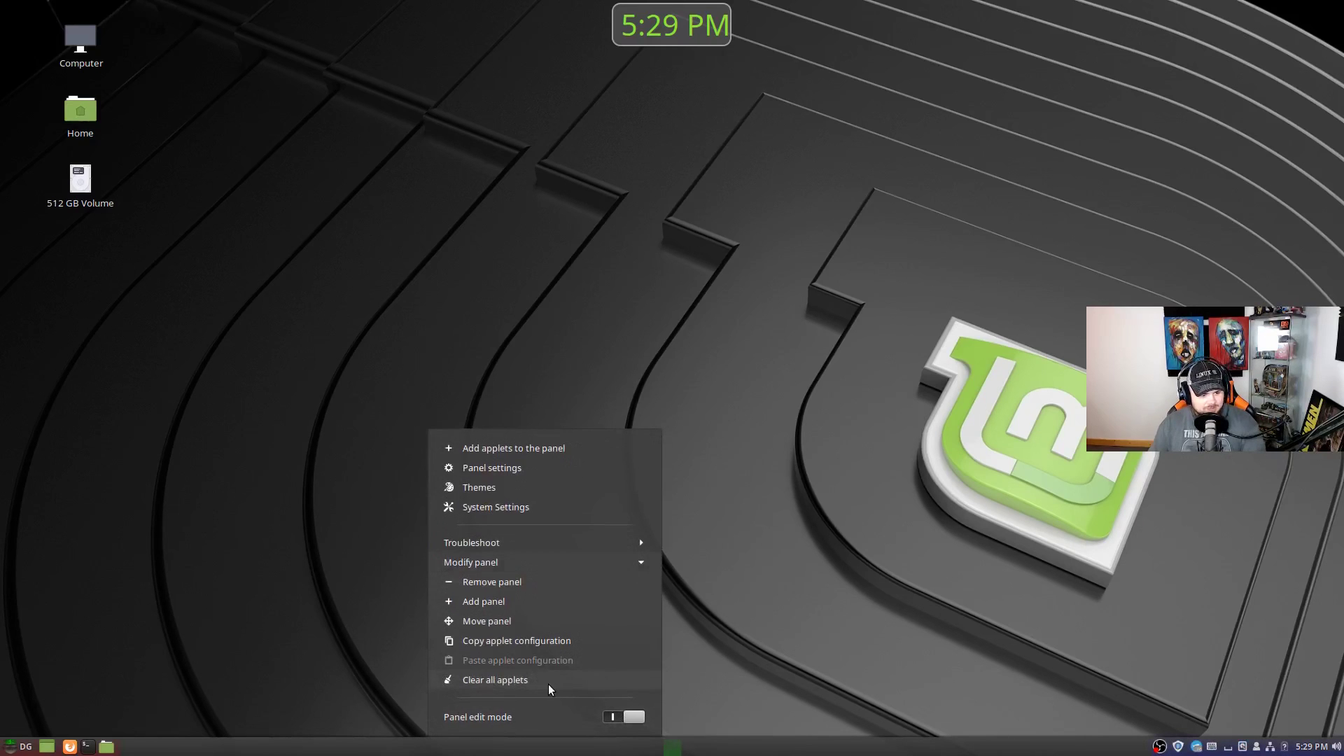
click(632, 719)
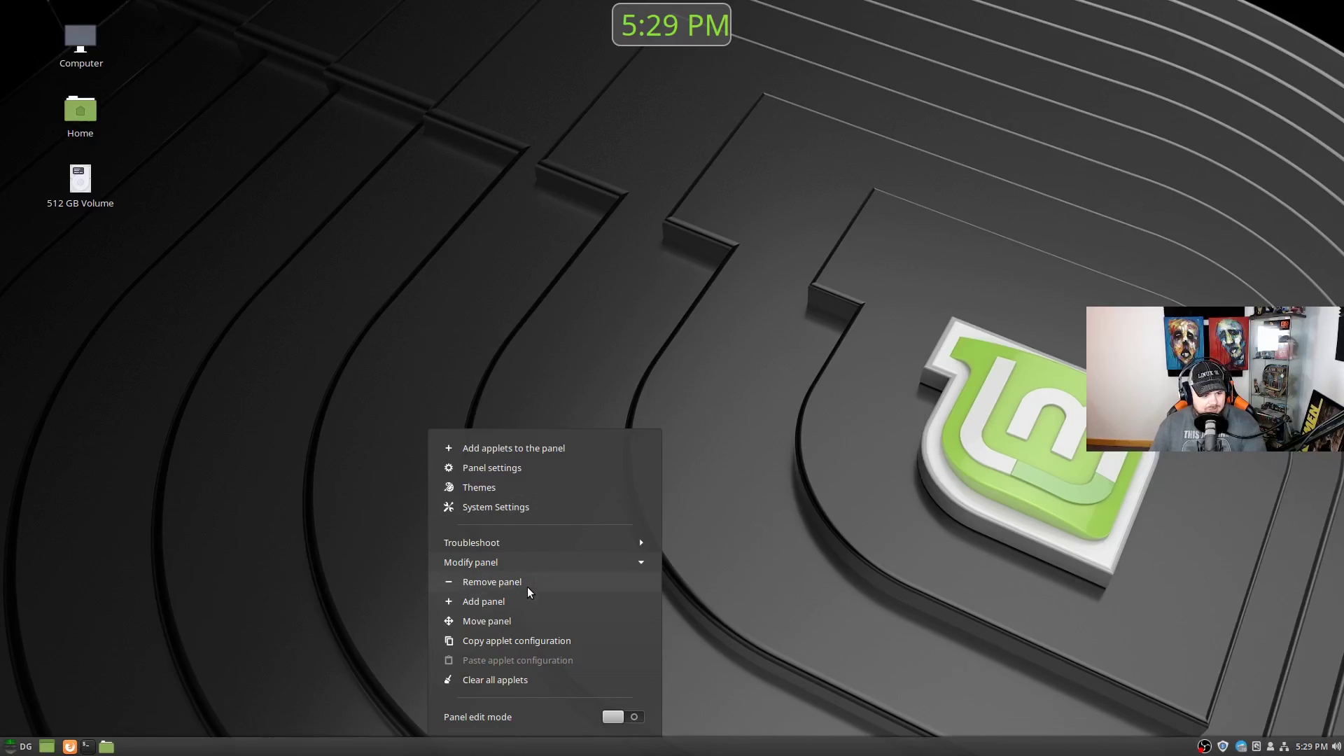
Open the Applets manager, scroll the installed applets list, and step to the next panel and back
click(525, 450)
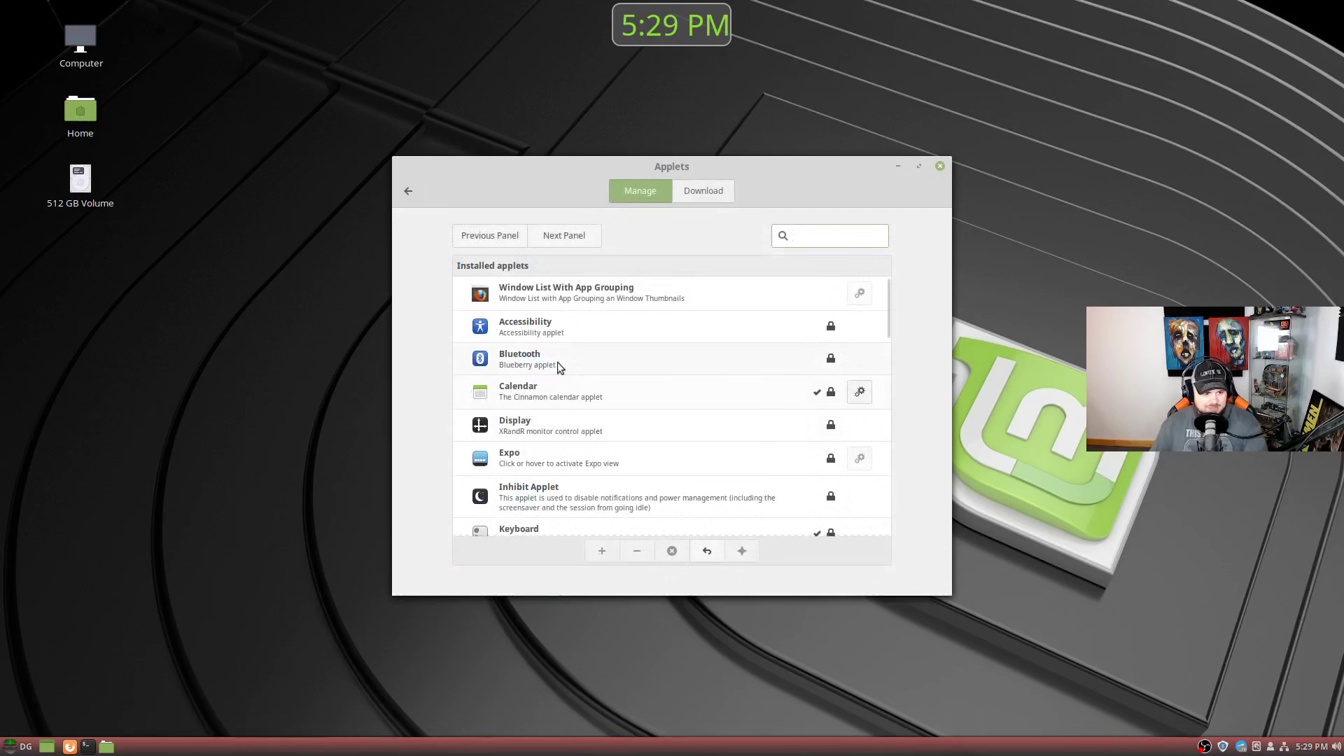
scroll(548, 338, down, 6)
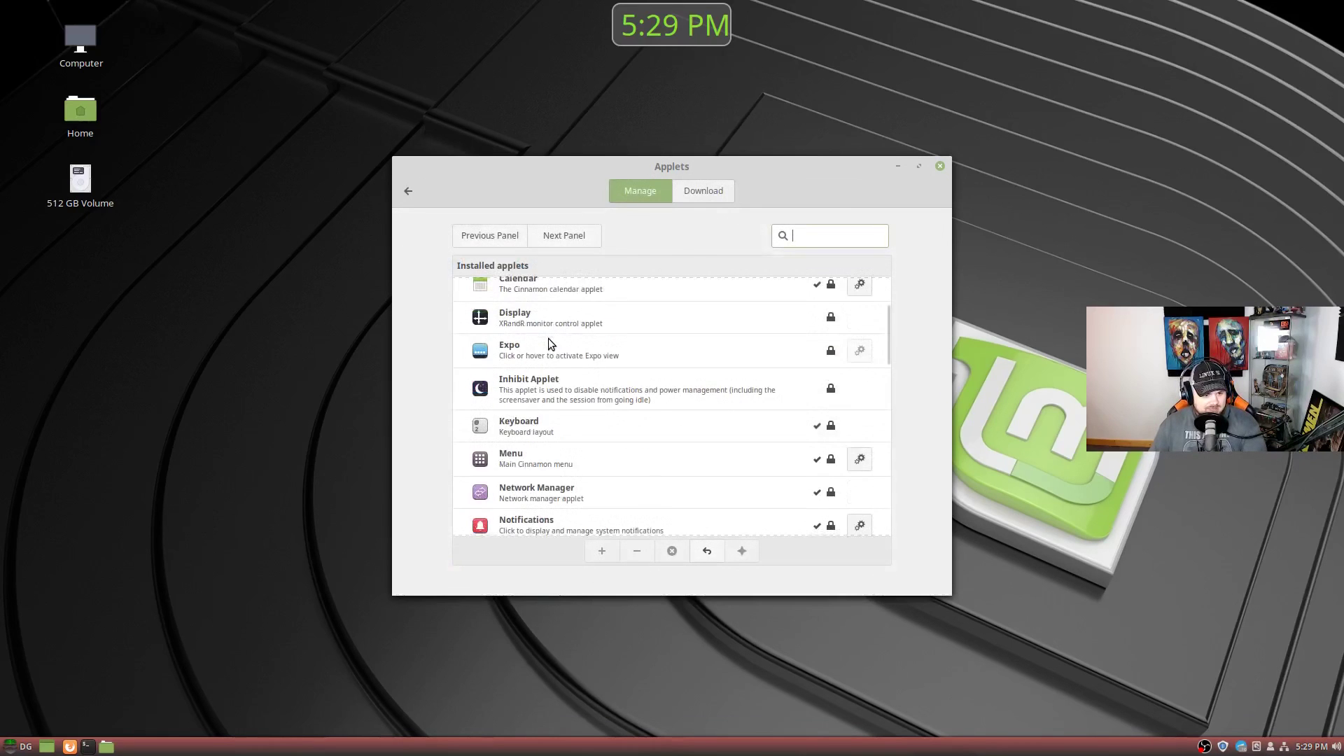
scroll(550, 343, down, 4)
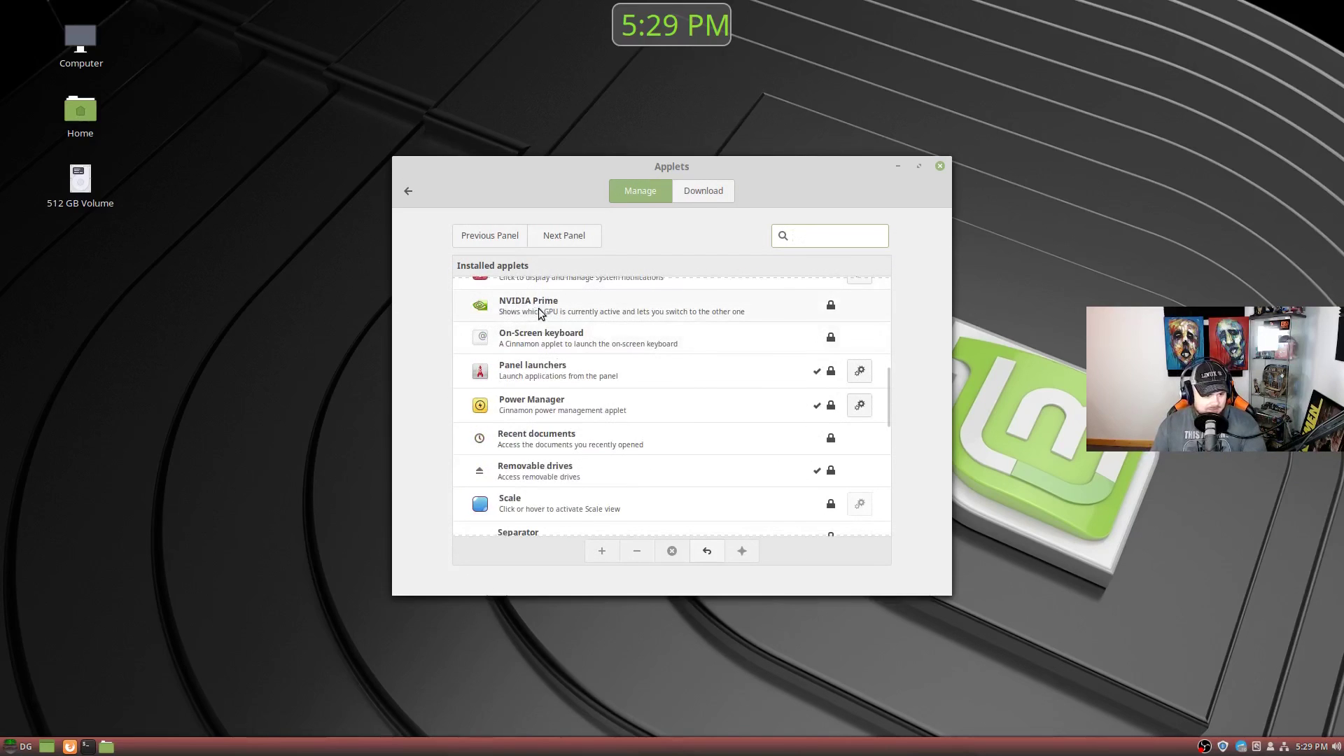
scroll(565, 392, down, 3)
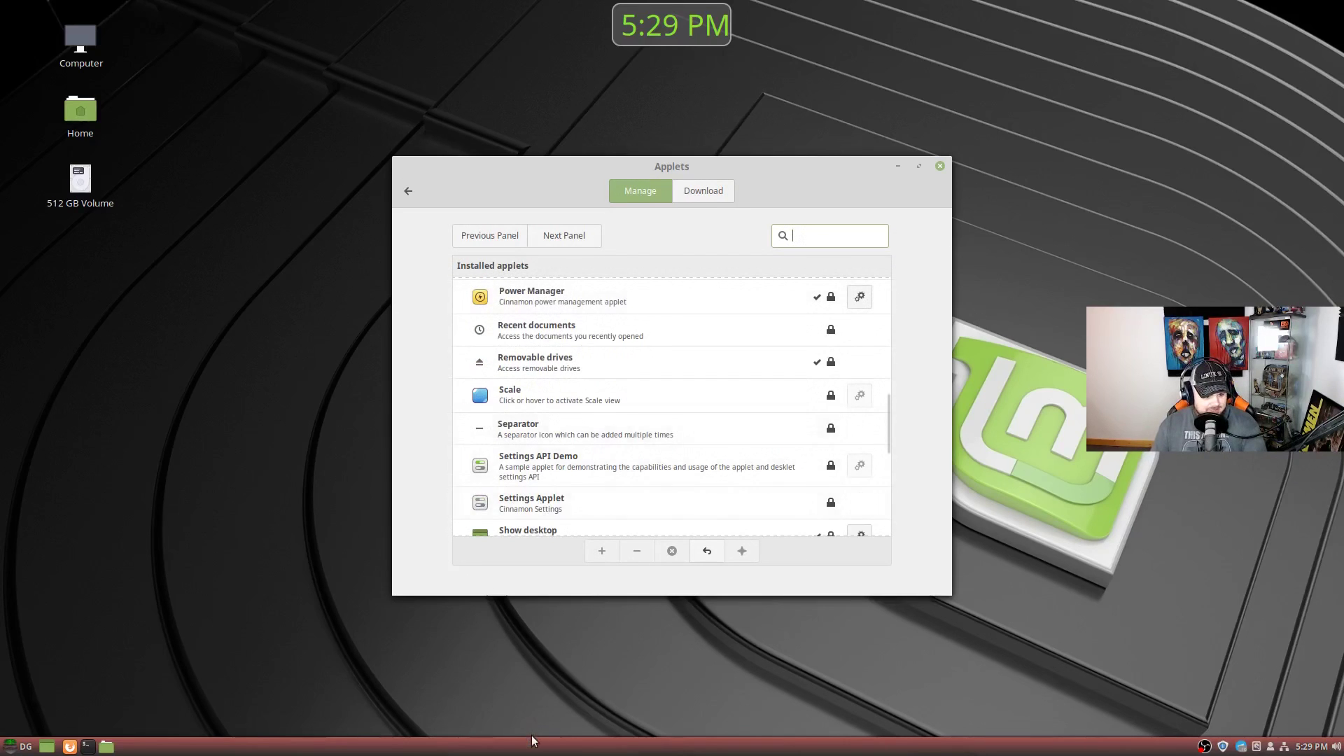
scroll(585, 448, down, 8)
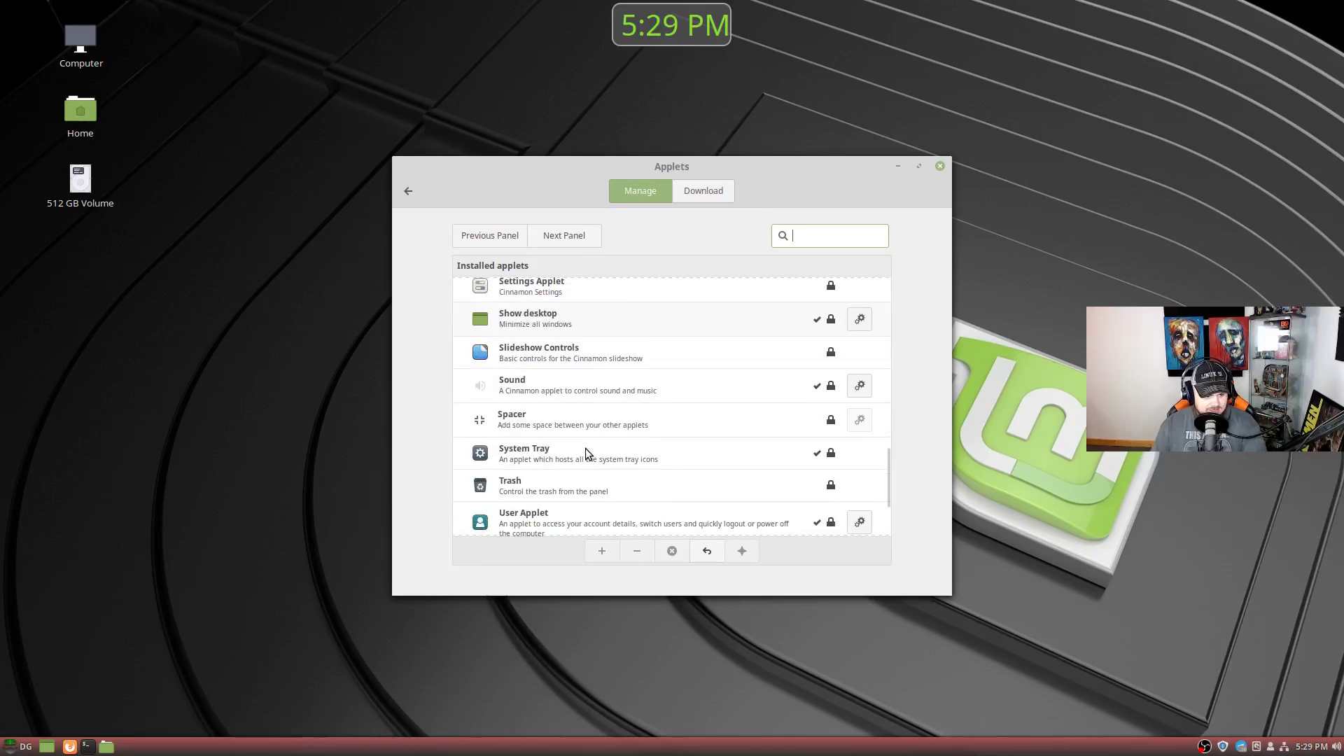
scroll(585, 452, down, 1)
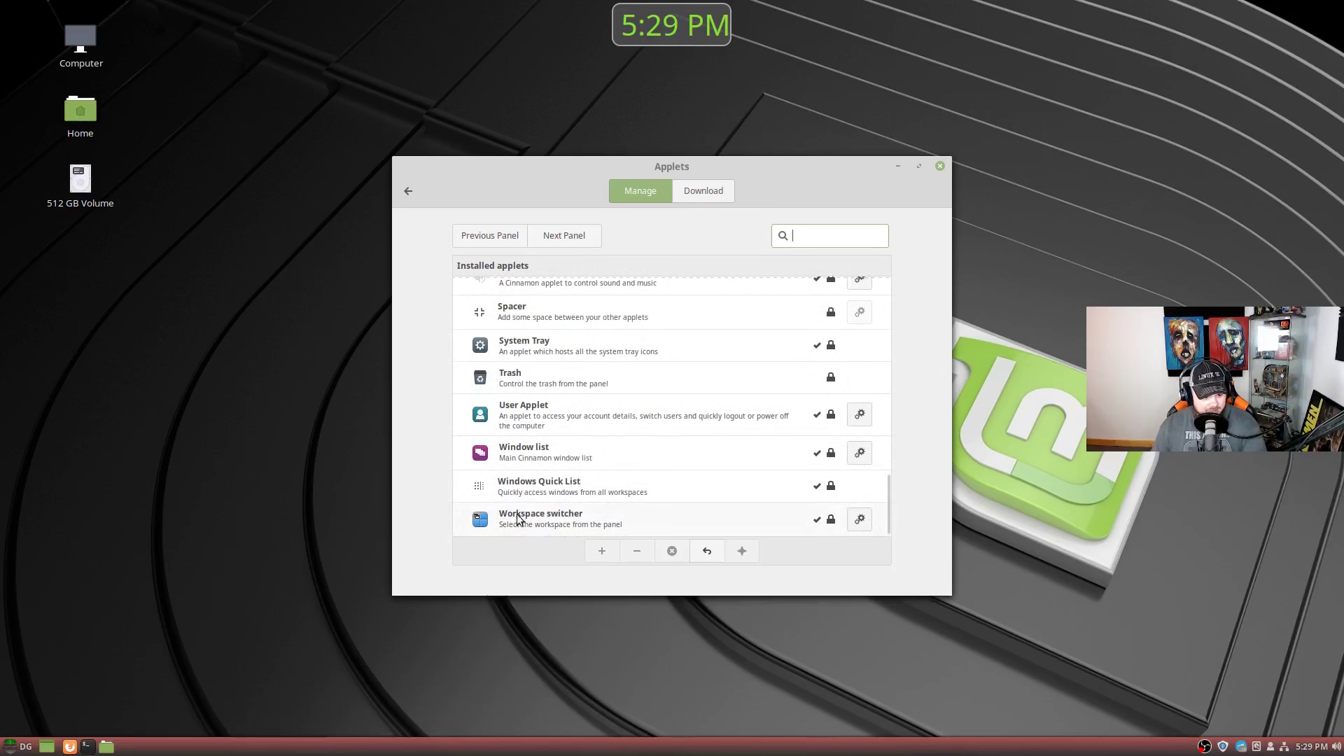
click(557, 235)
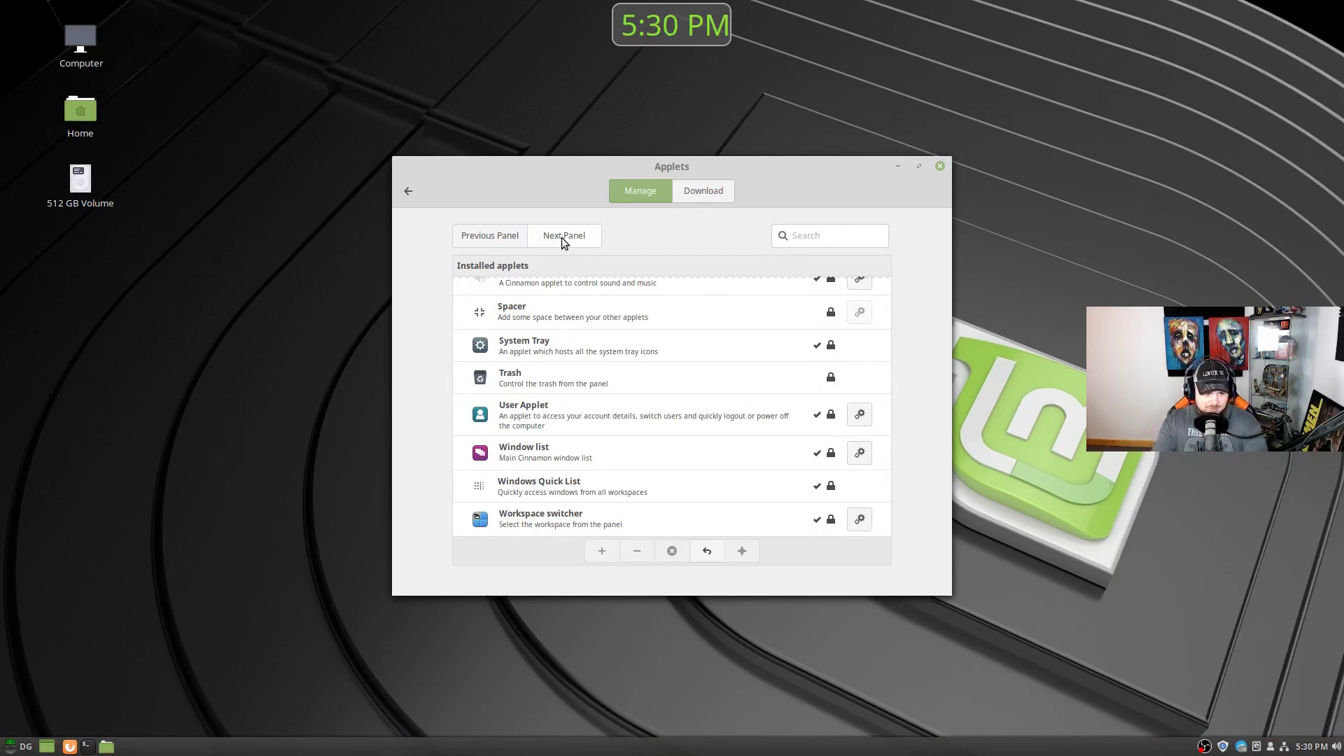
click(472, 238)
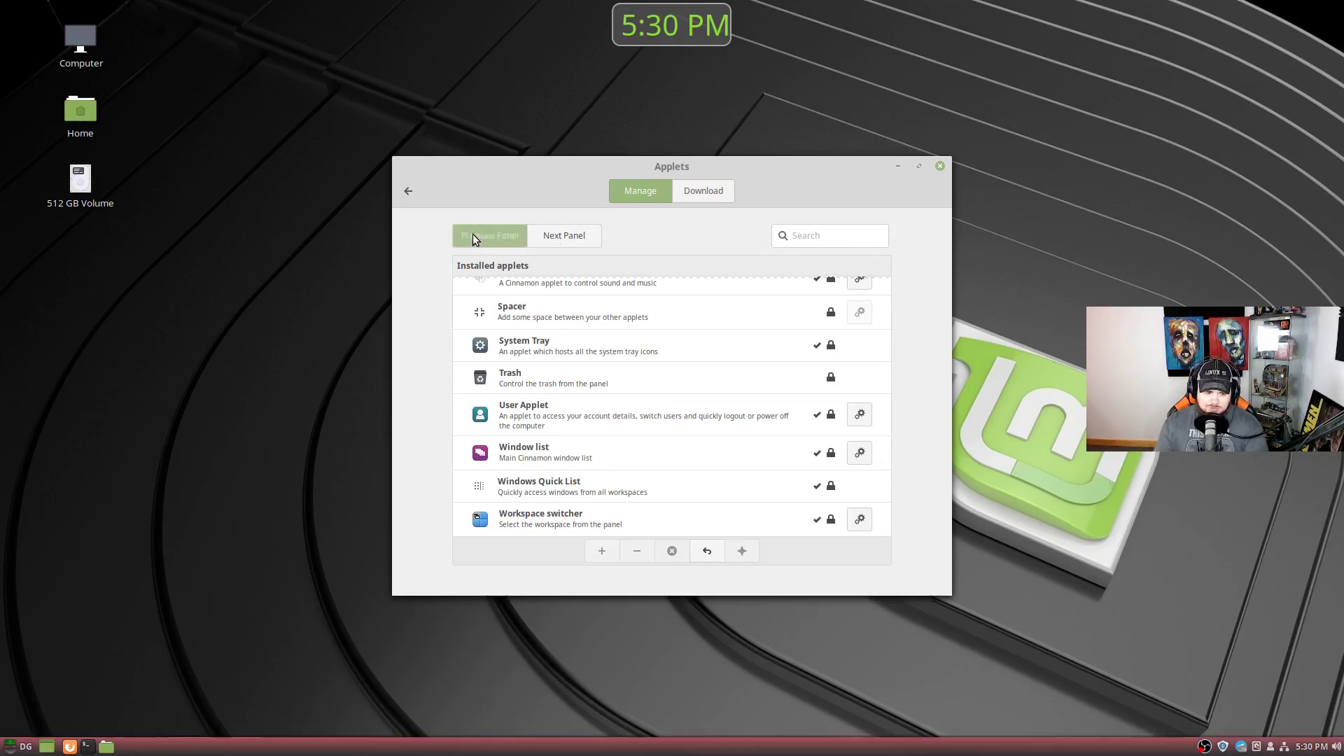
Browse the applets on the Download tab, then close the Applets window
click(714, 193)
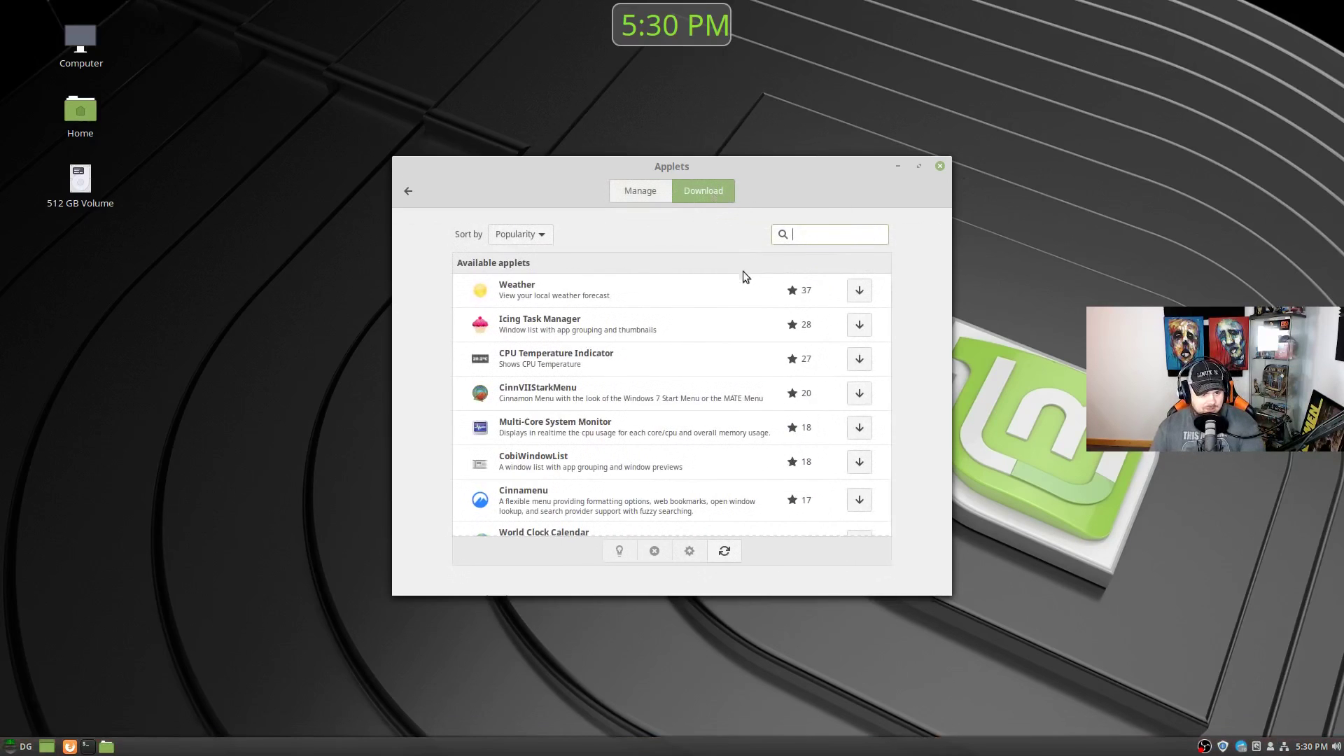
scroll(711, 344, down, 15)
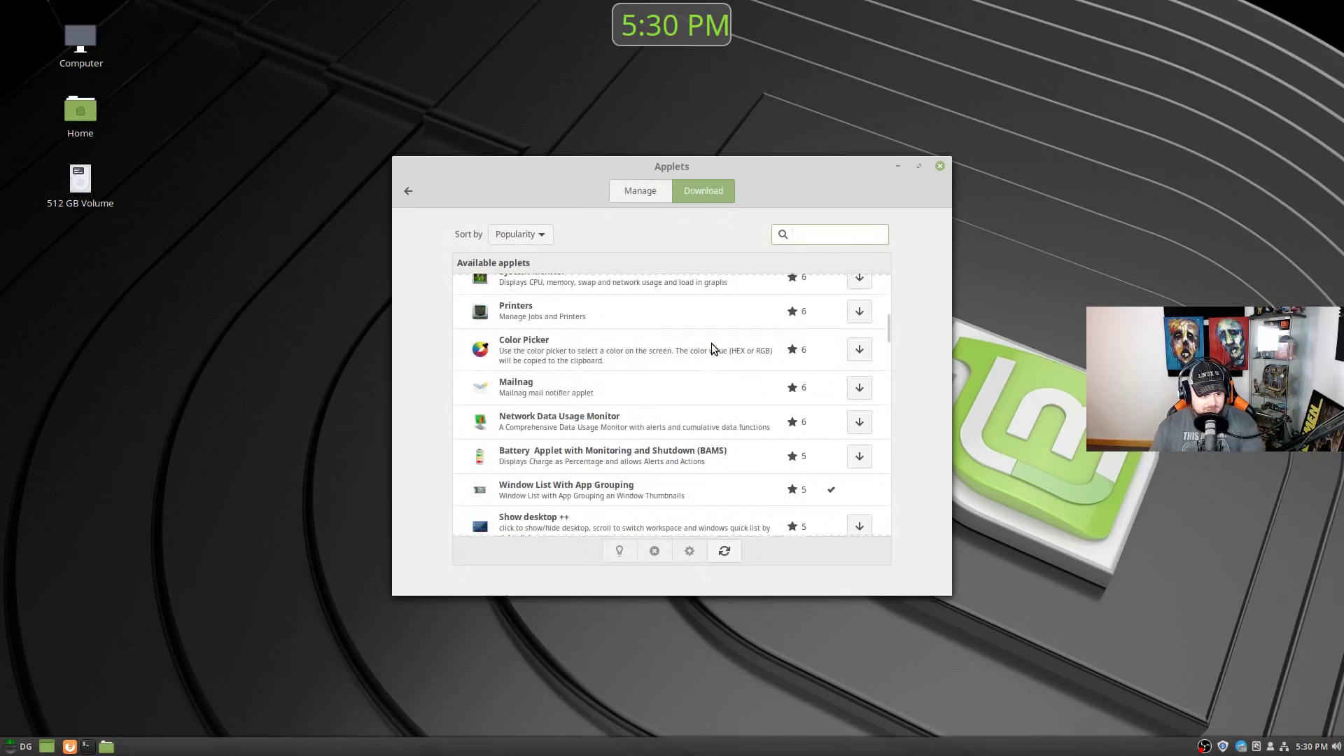
scroll(711, 348, down, 5)
click(939, 168)
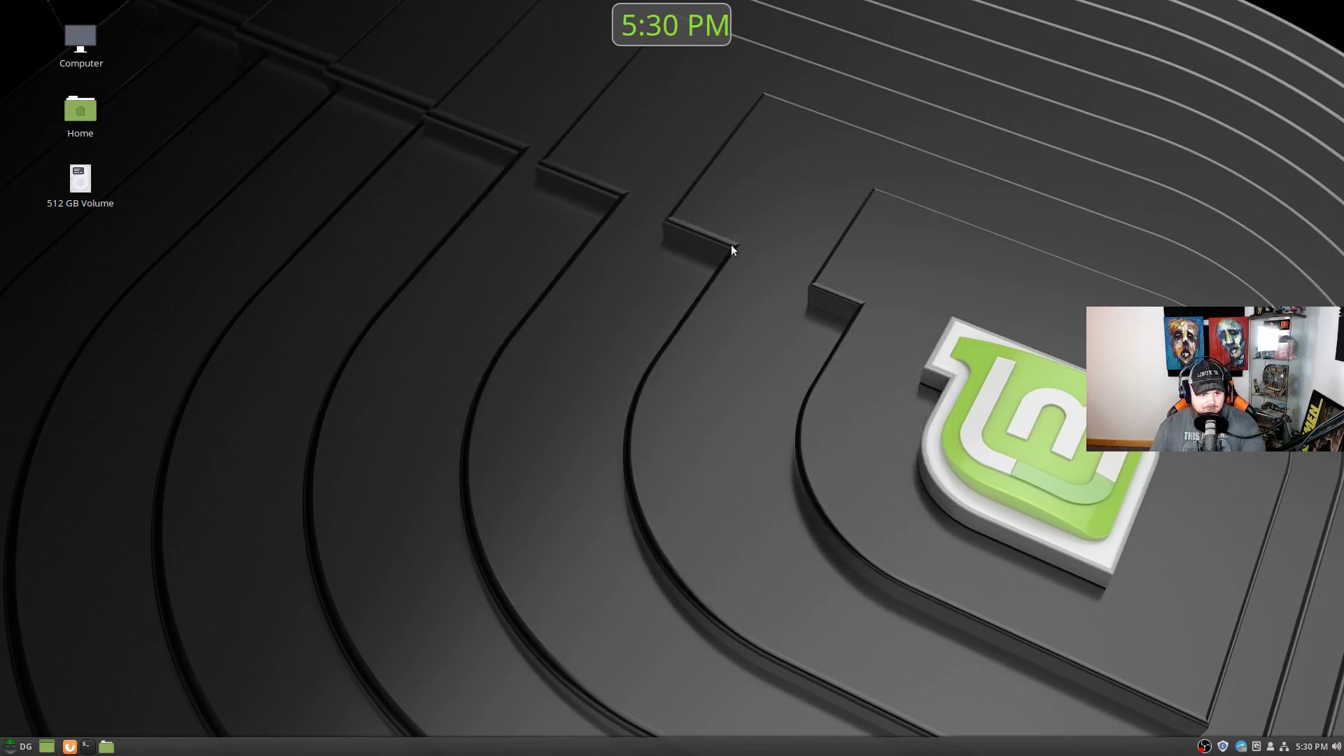
Nudge the clock desklet slightly up and left on the desktop
right_click(652, 199)
click(661, 31)
mouse_move(660, 31)
mouse_down()
mouse_move(660, 58)
mouse_move(655, 30)
mouse_up()
right_click(659, 145)
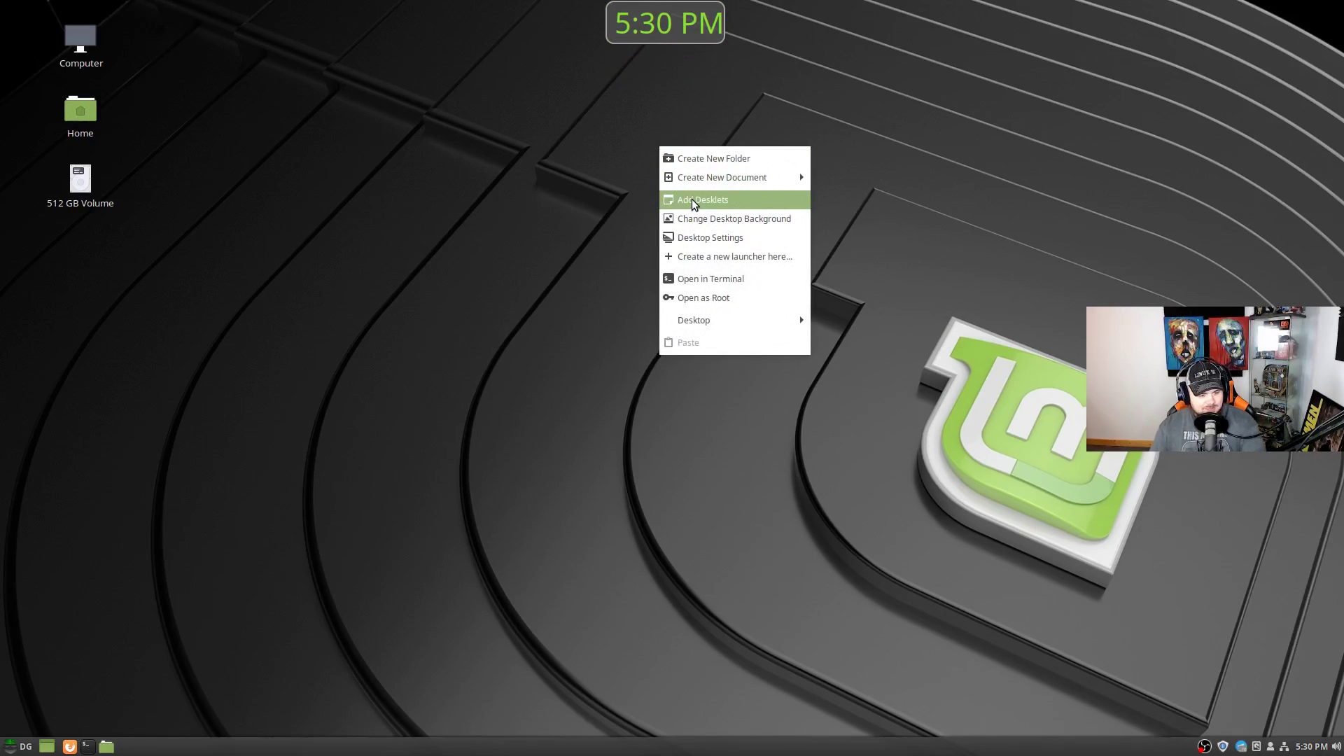
click(693, 201)
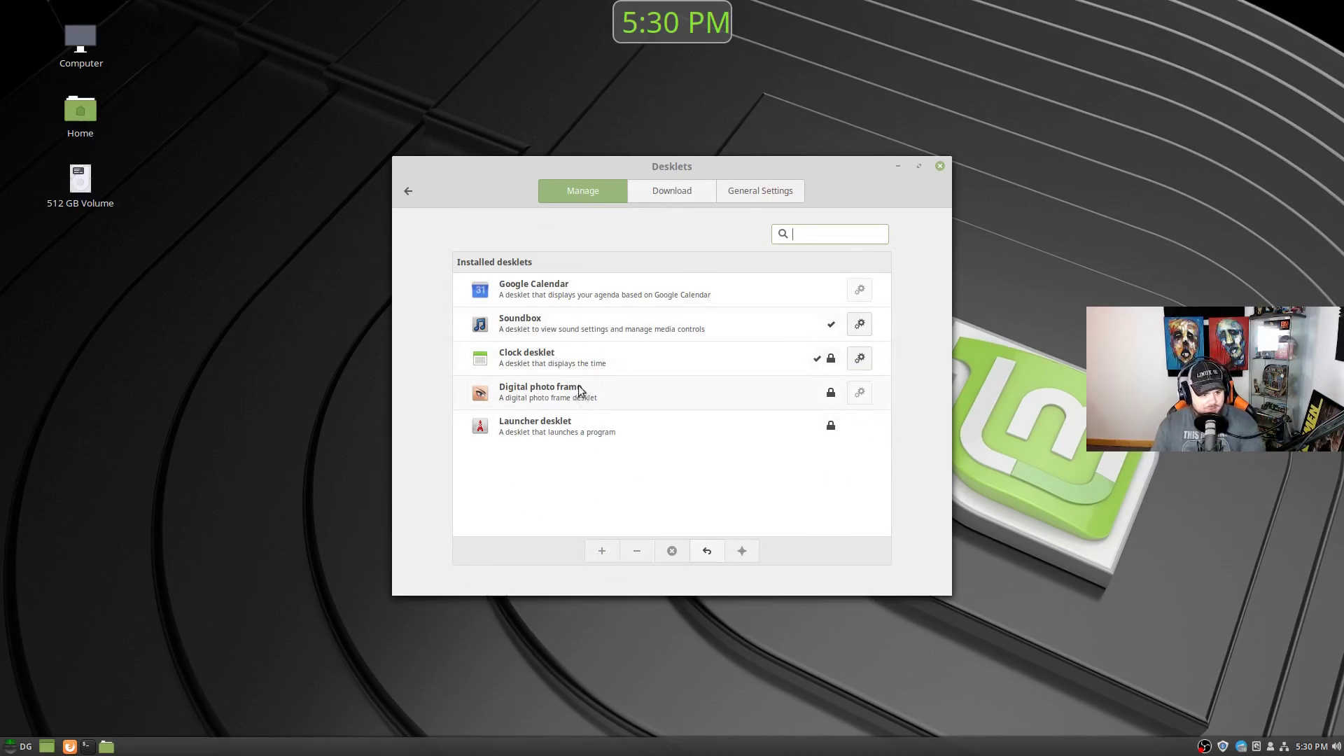
click(657, 203)
scroll(595, 310, down, 10)
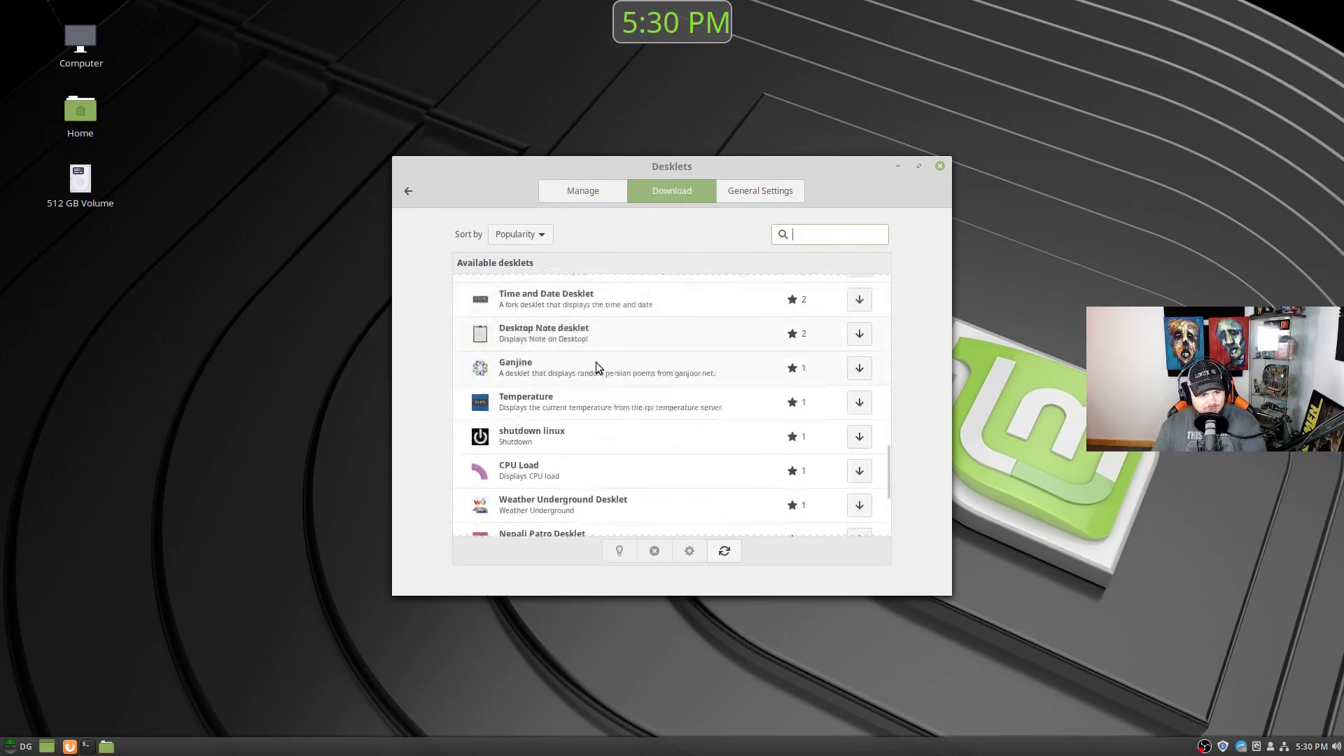
scroll(595, 367, down, 1)
click(940, 166)
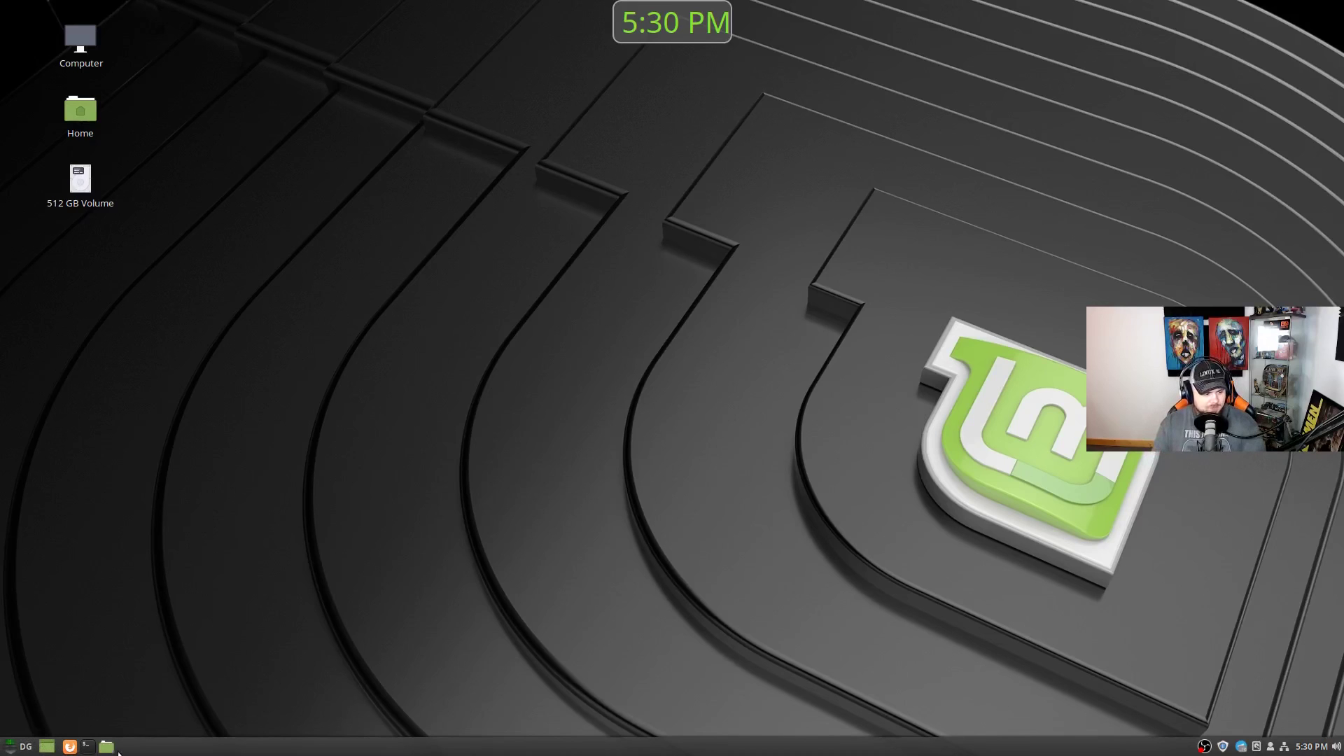
Check today's date in the panel clock calendar and look at the user account menu
click(1310, 746)
click(1283, 748)
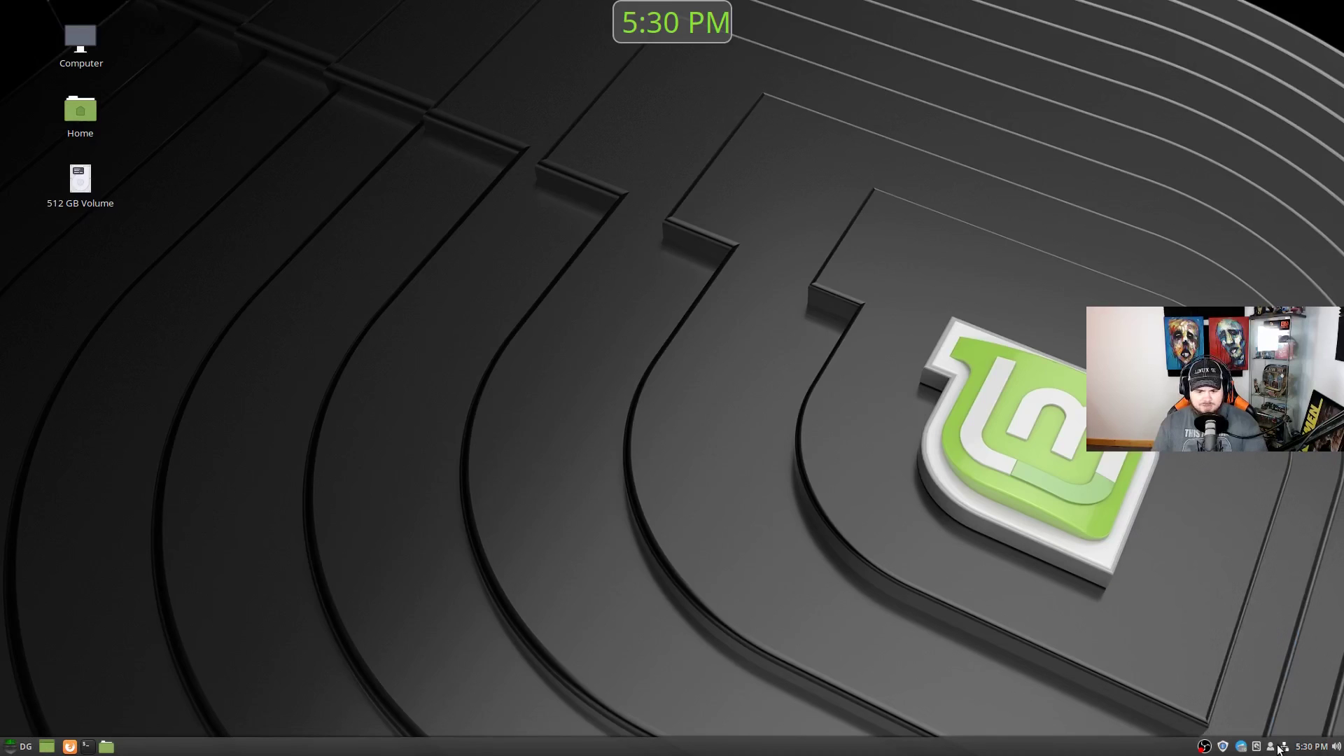
click(1271, 746)
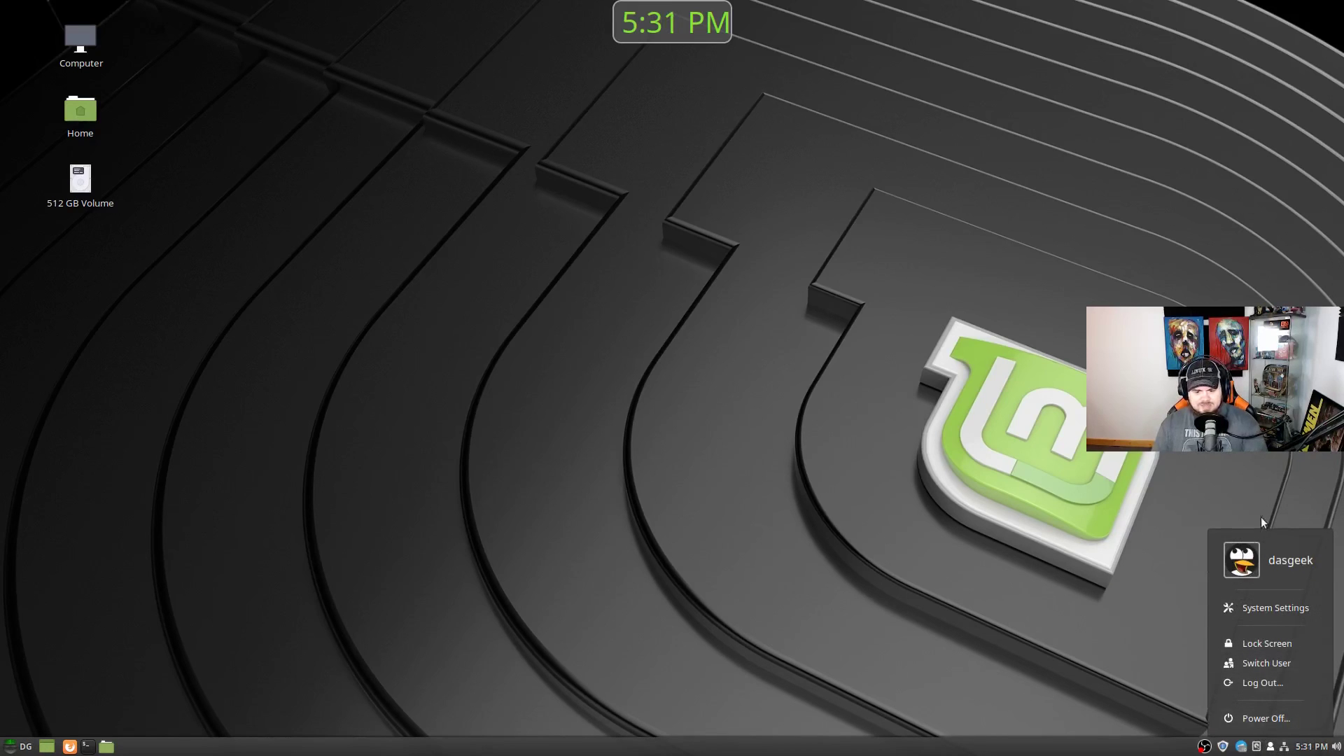
click(490, 638)
Launch System Settings, peek at Themes, scroll the Preferences and Hardware overview, then close it
click(13, 746)
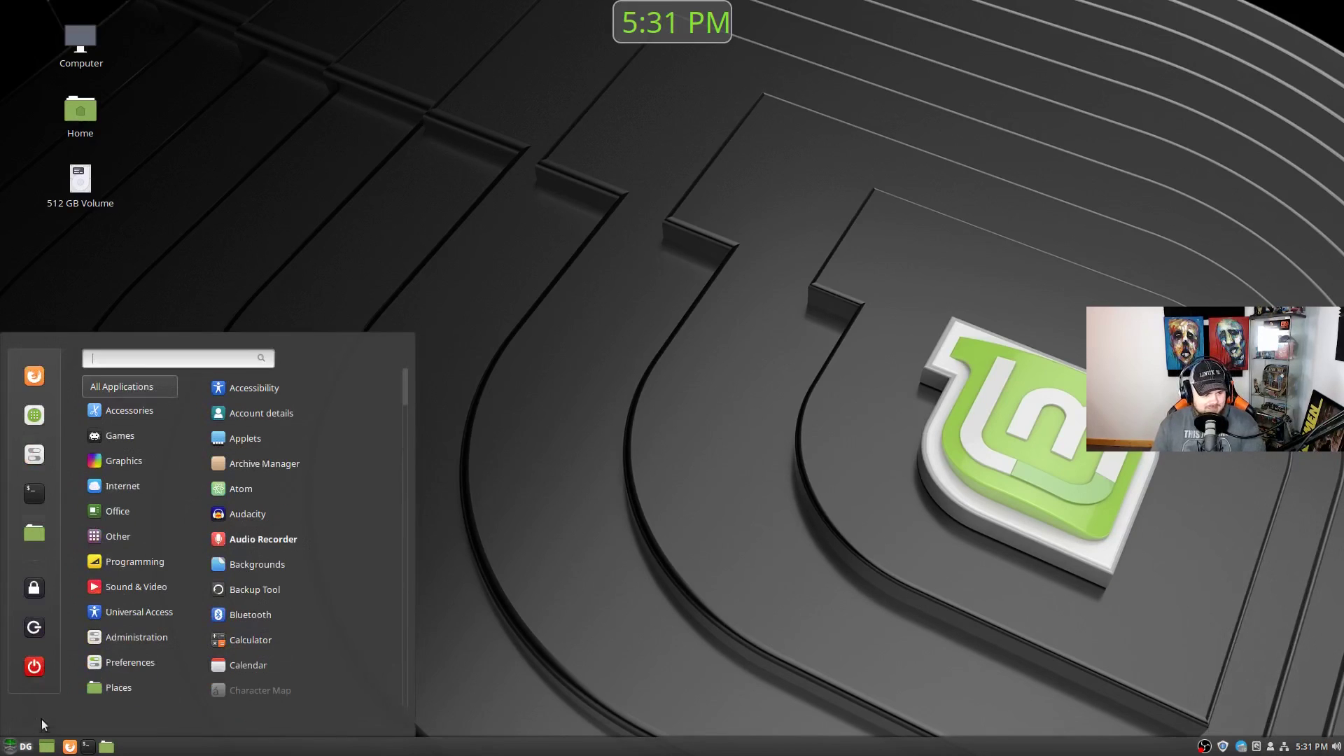
click(31, 459)
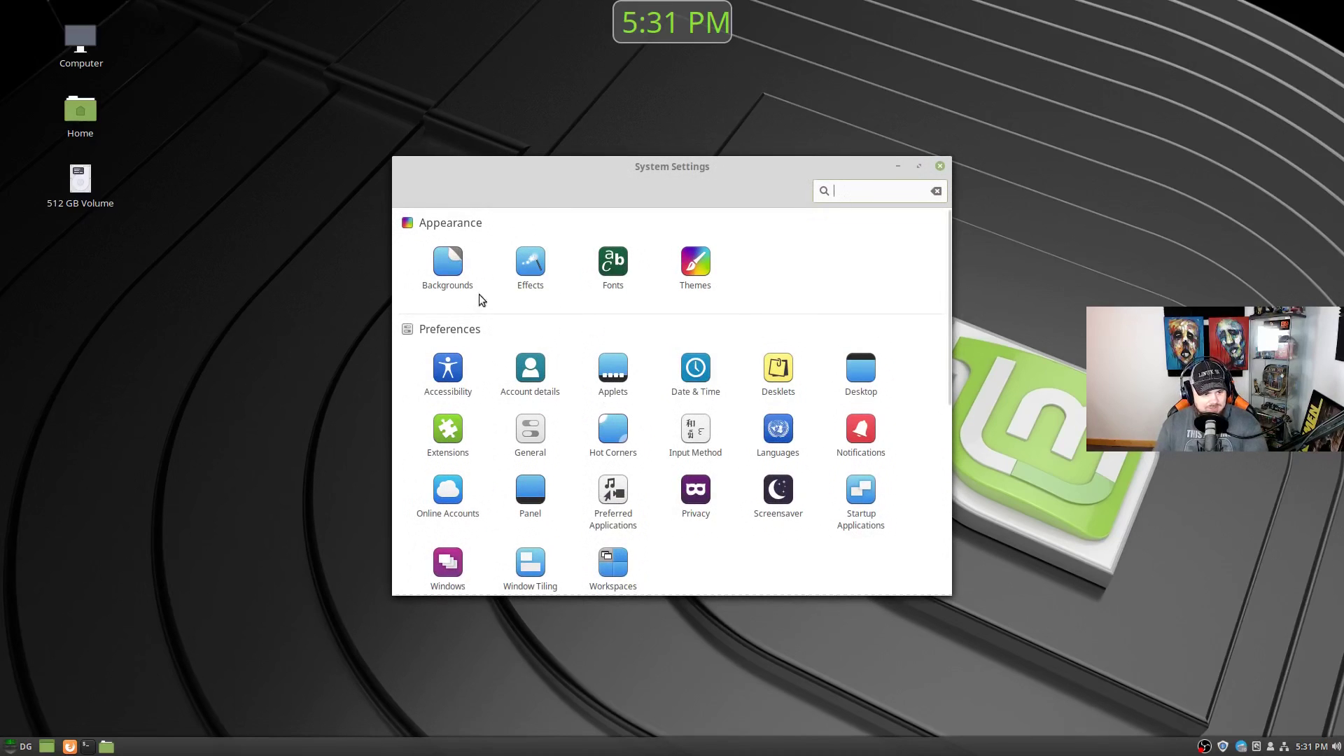
click(703, 293)
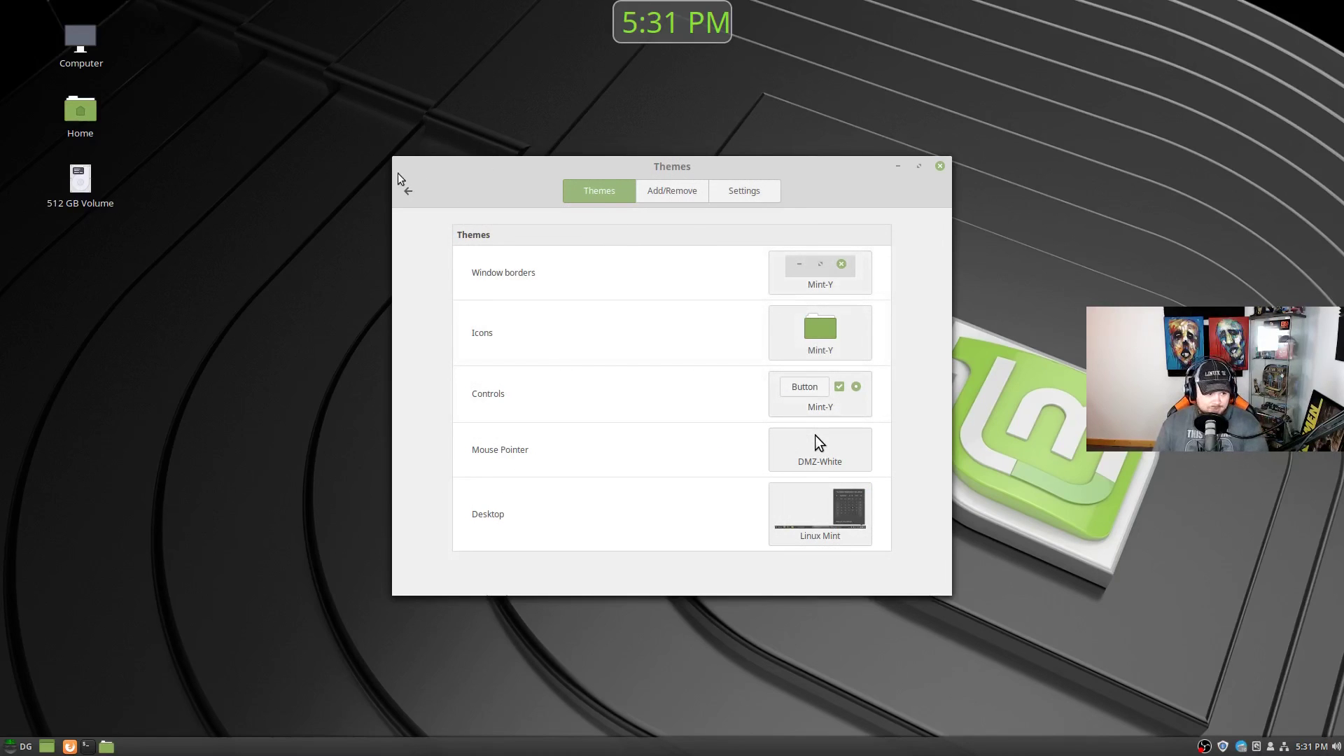
click(406, 189)
scroll(689, 343, down, 2)
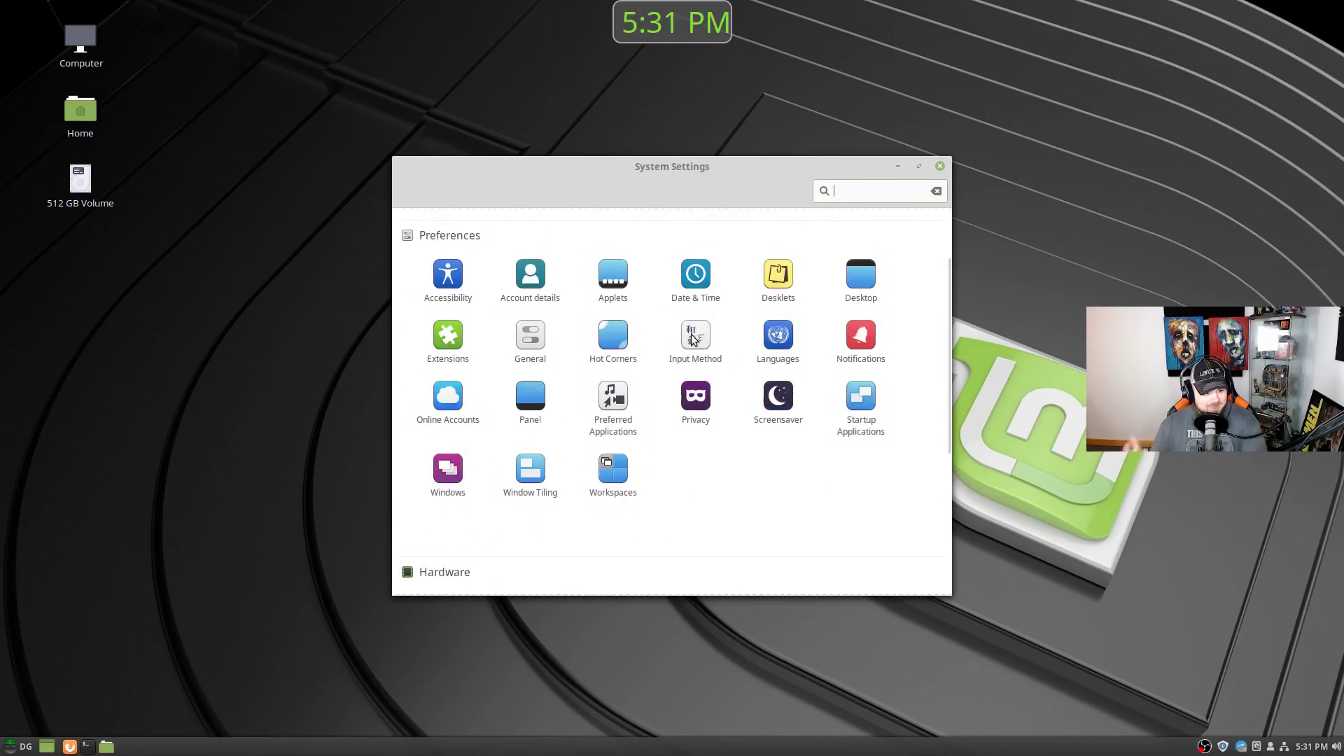
scroll(682, 353, up, 2)
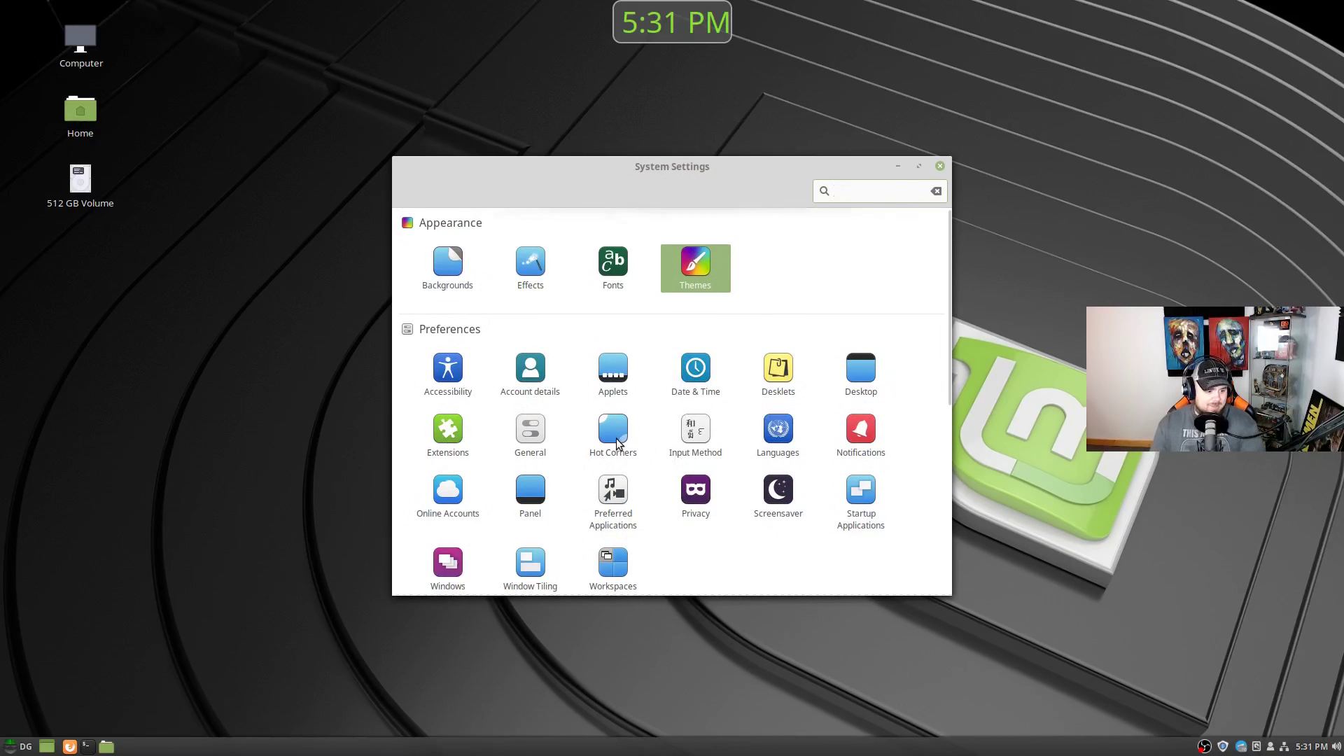
scroll(613, 445, down, 2)
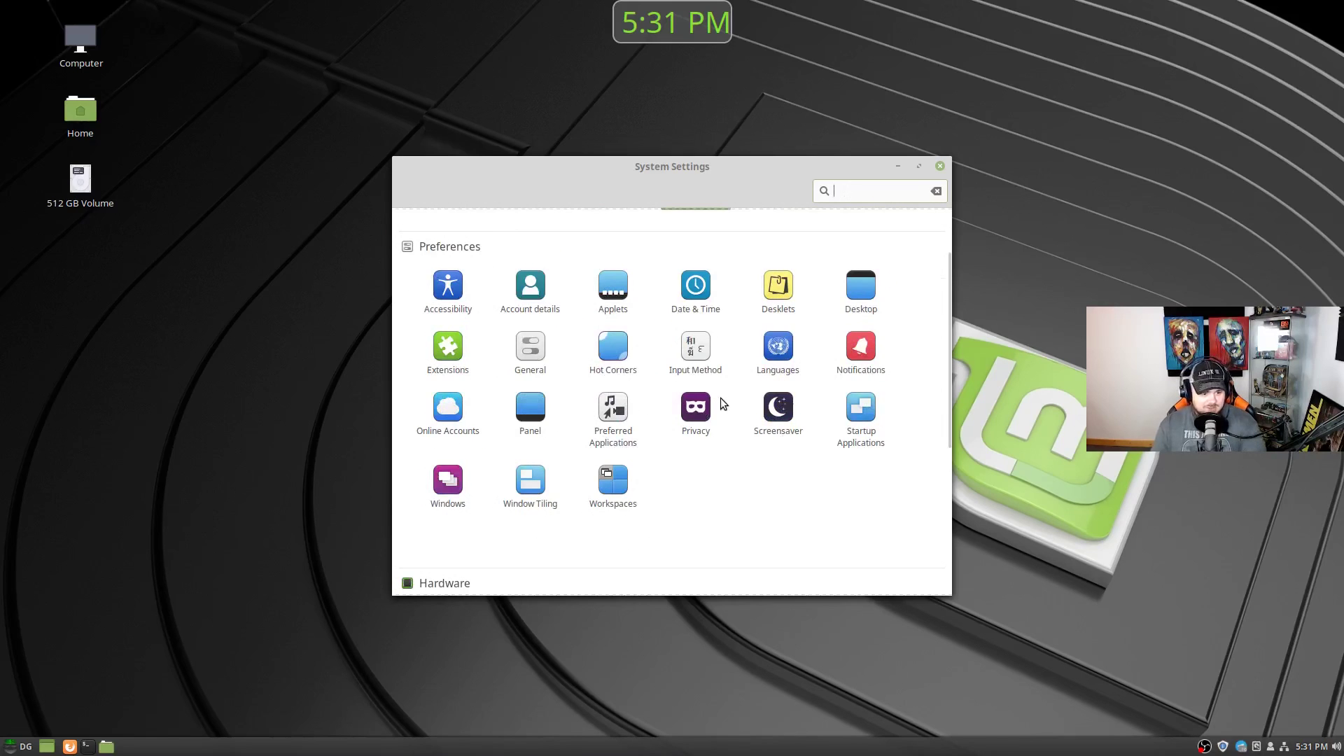
scroll(737, 347, down, 4)
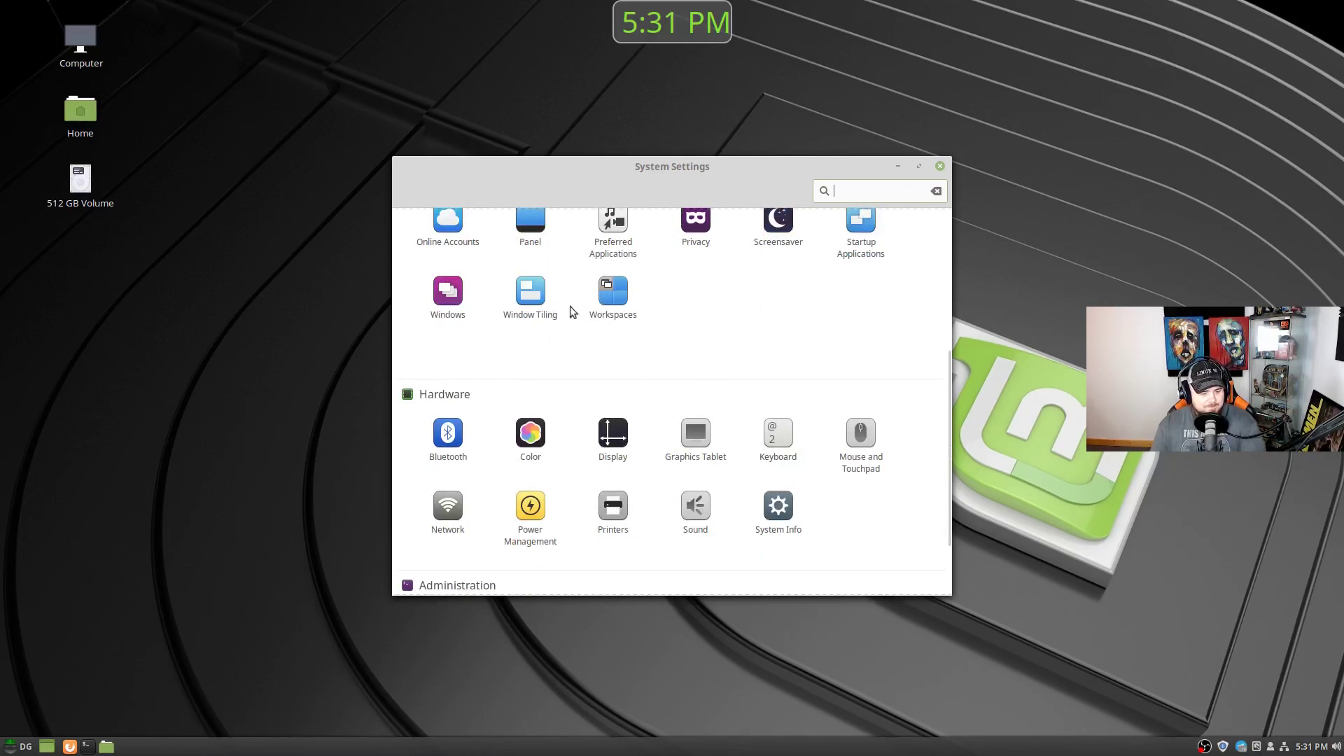
click(939, 169)
Search the menu for 'update' and launch Update Manager, which finds the chromium-browser ffmpeg codecs update
click(10, 746)
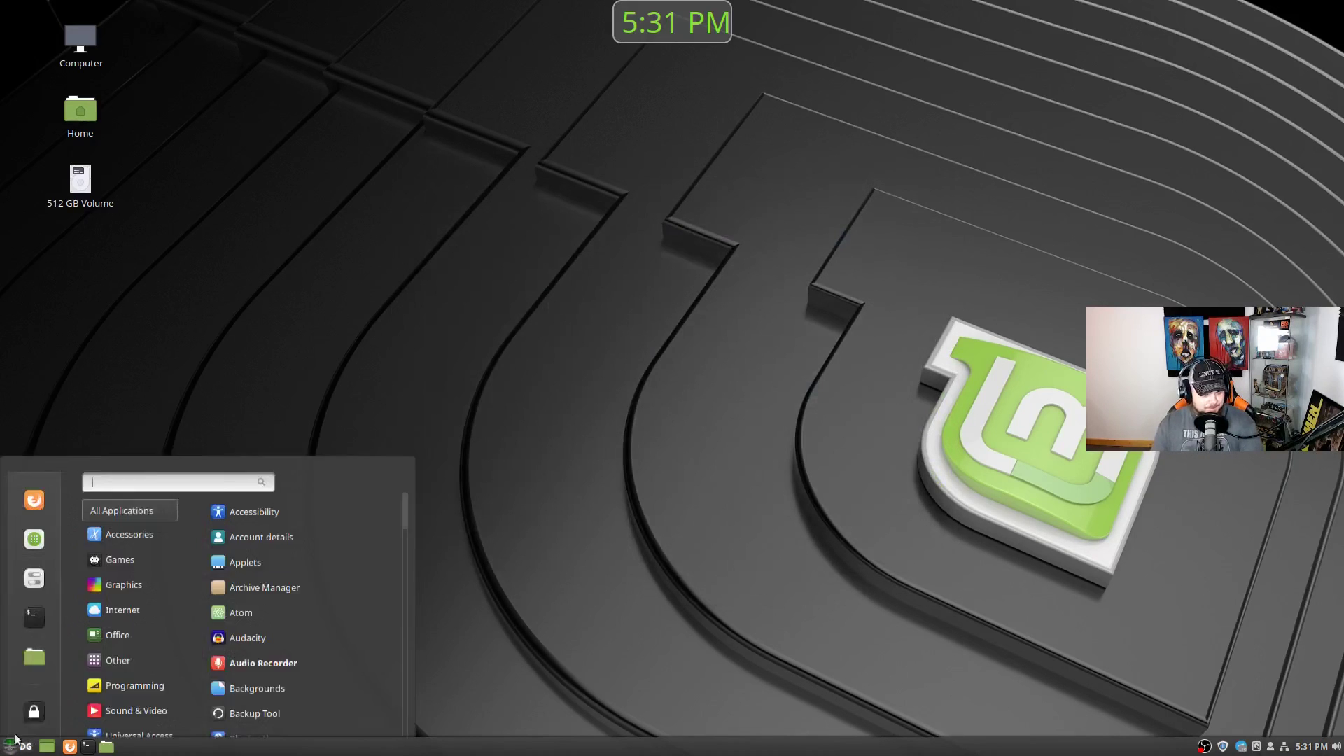
text(update)
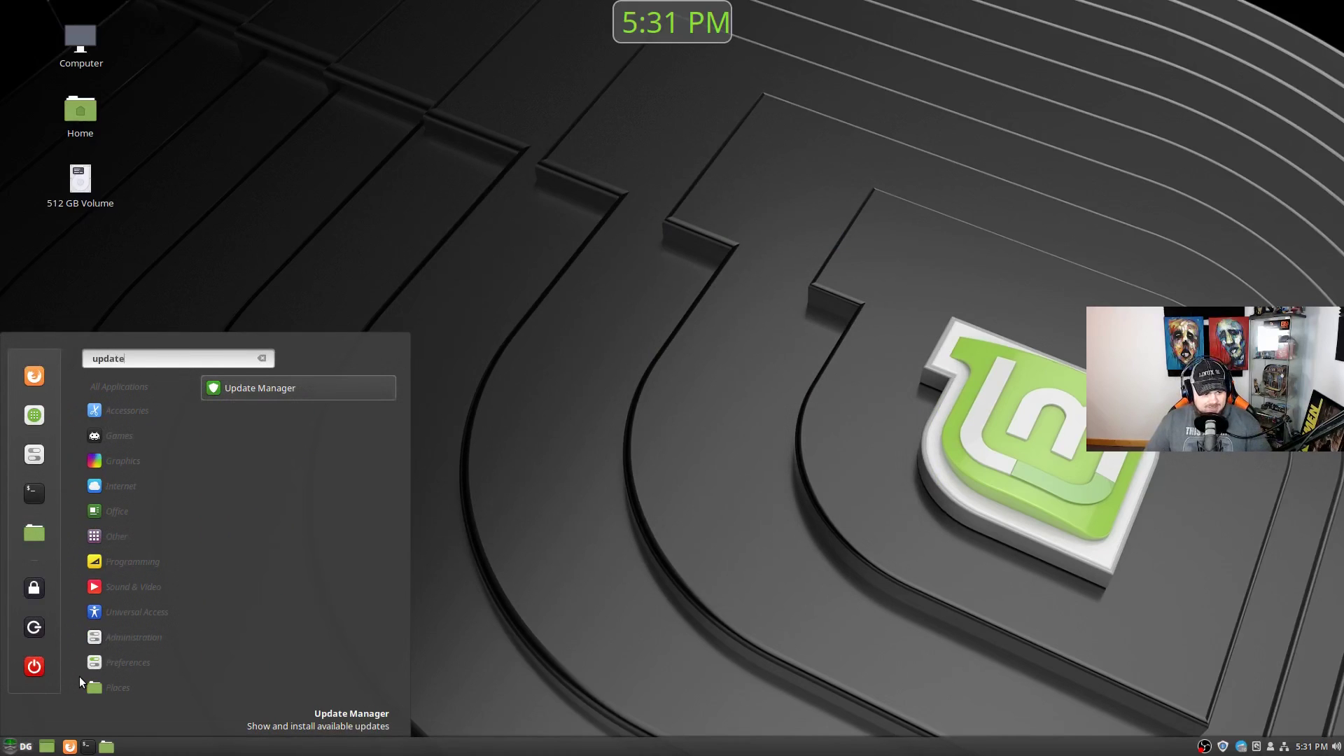
key(Return)
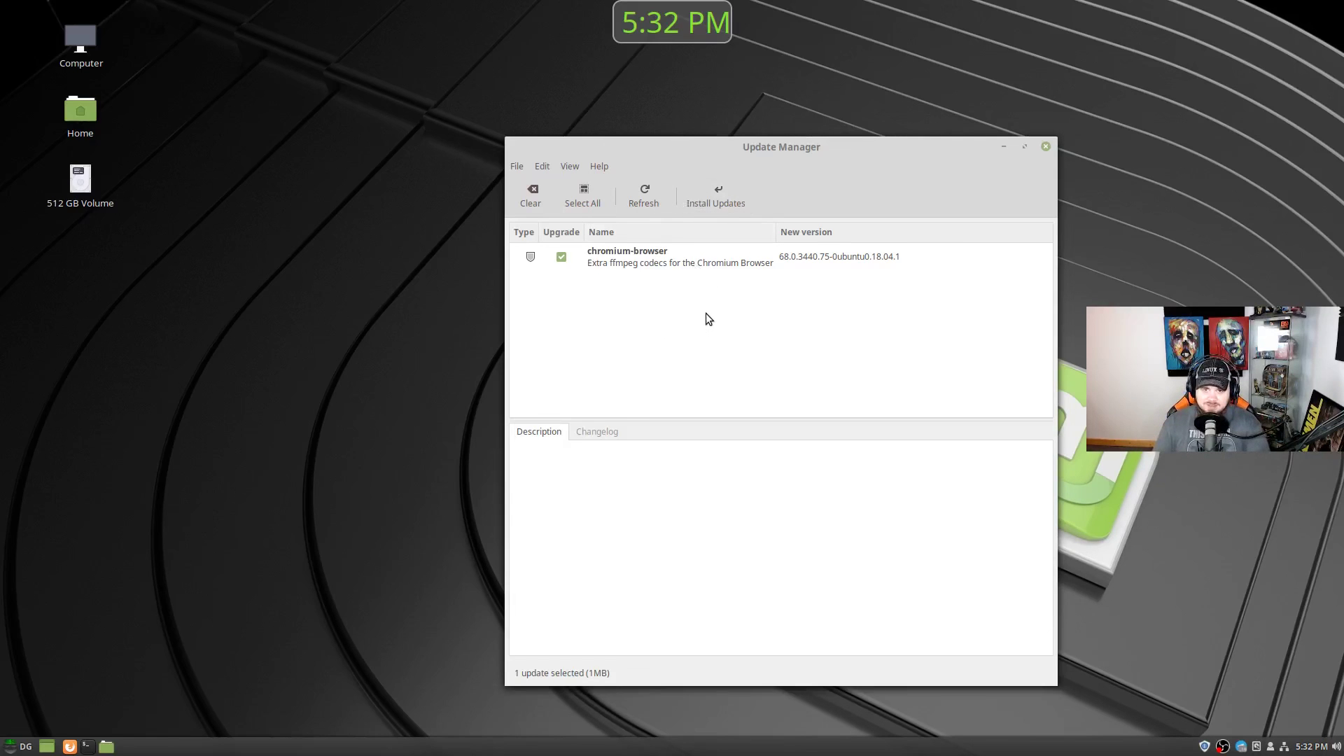
click(12, 746)
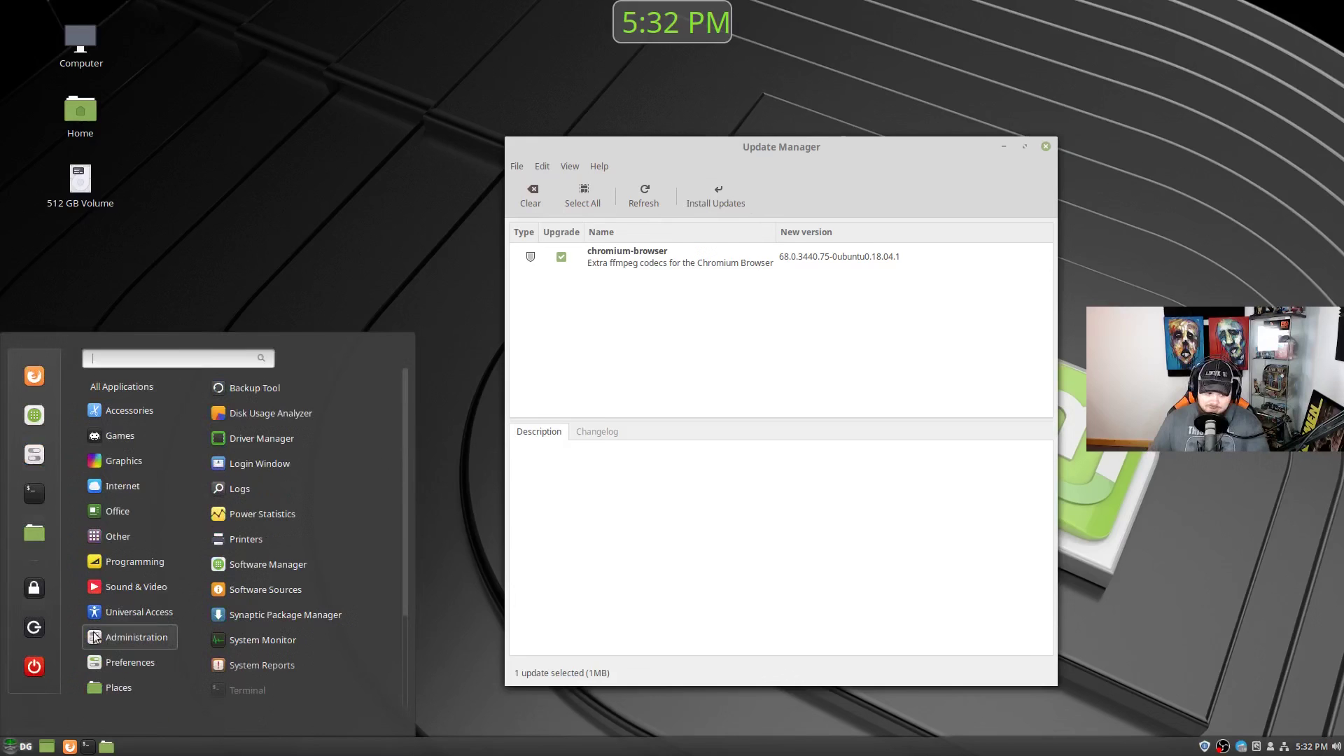
text(timeshift)
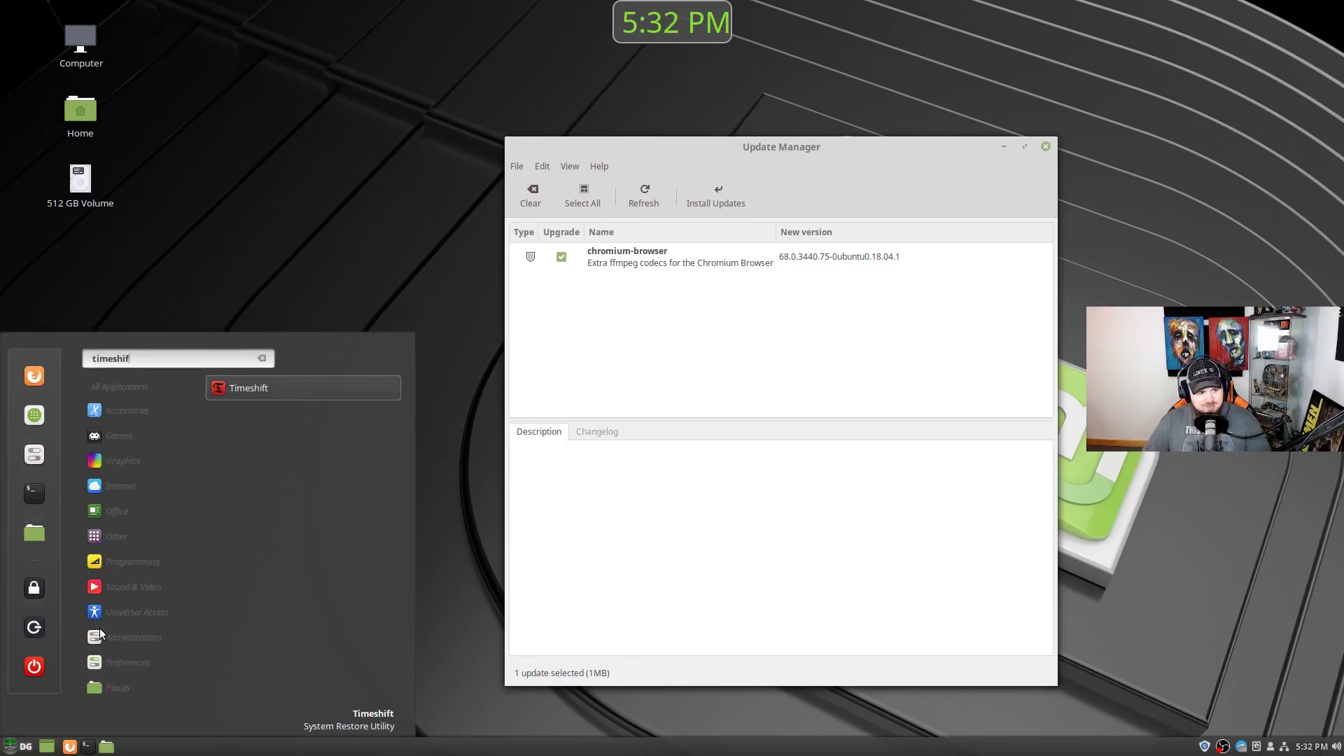
key(Return)
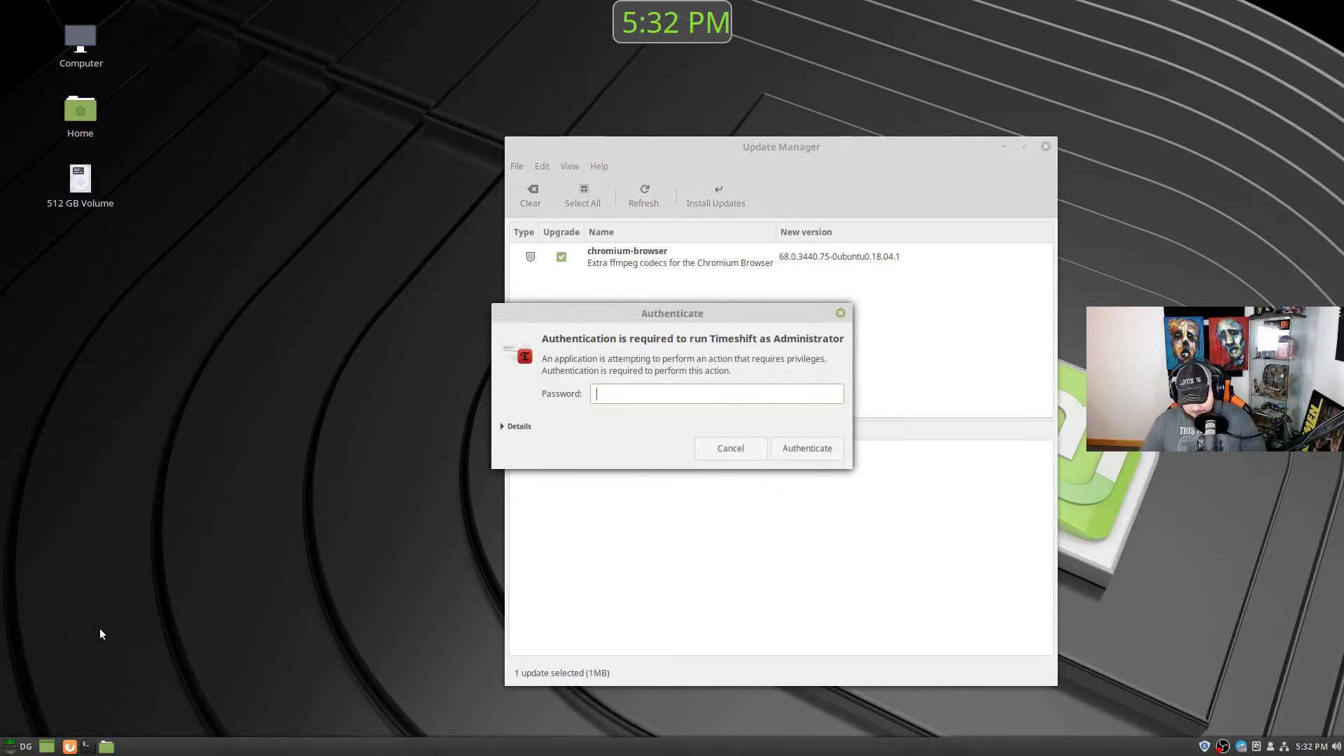
text(••••••••)
key(Return)
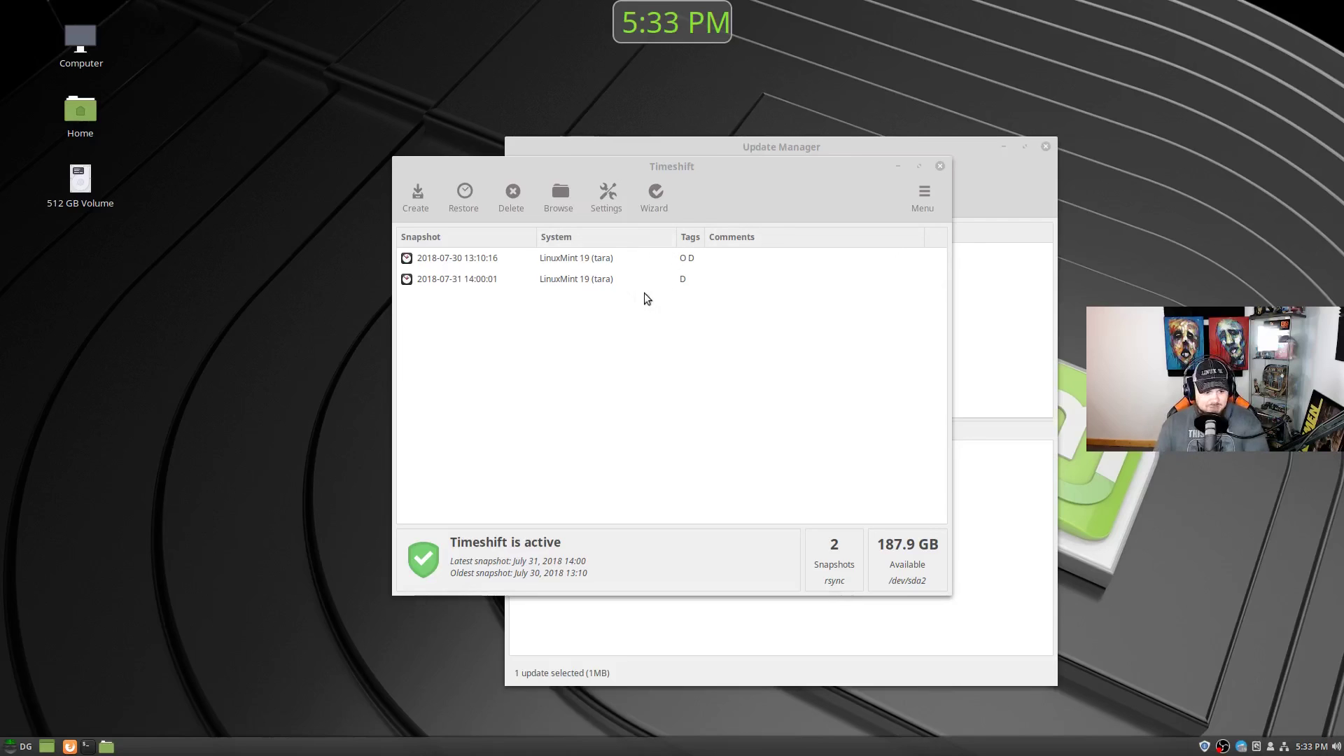
click(606, 327)
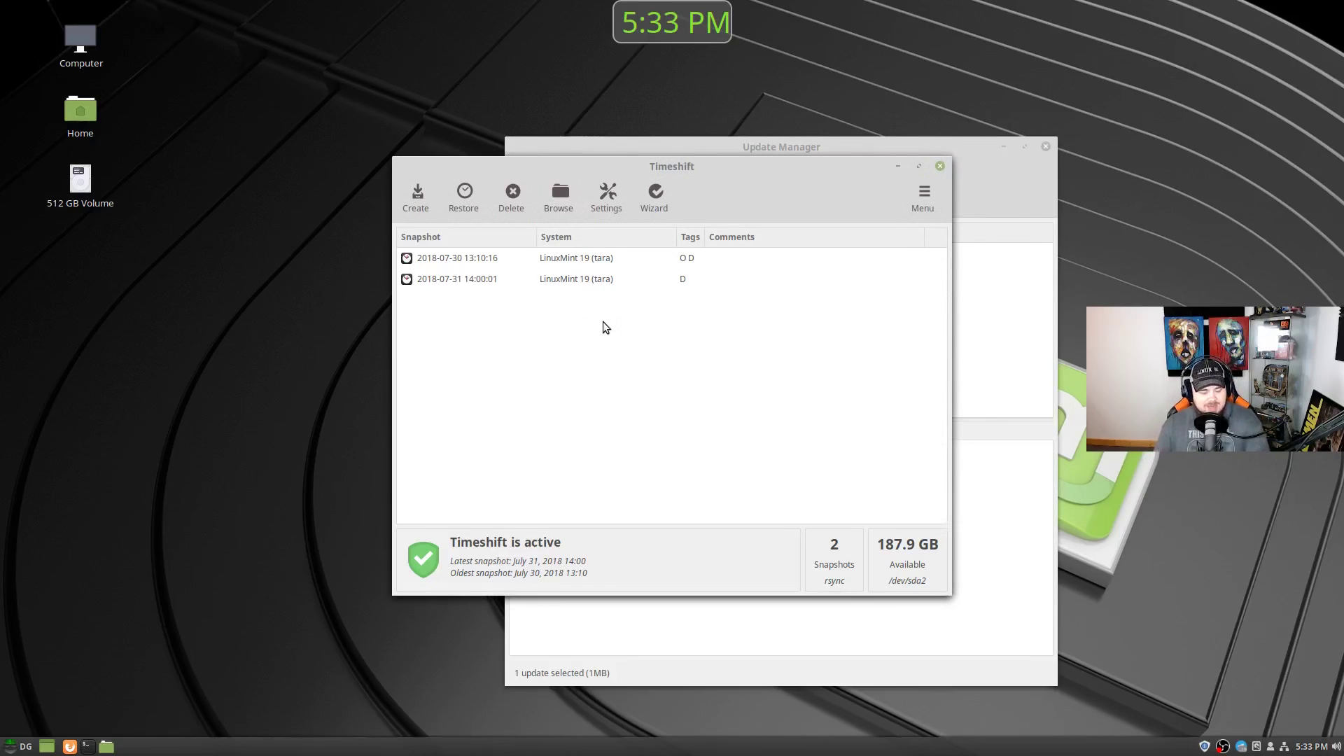
click(488, 263)
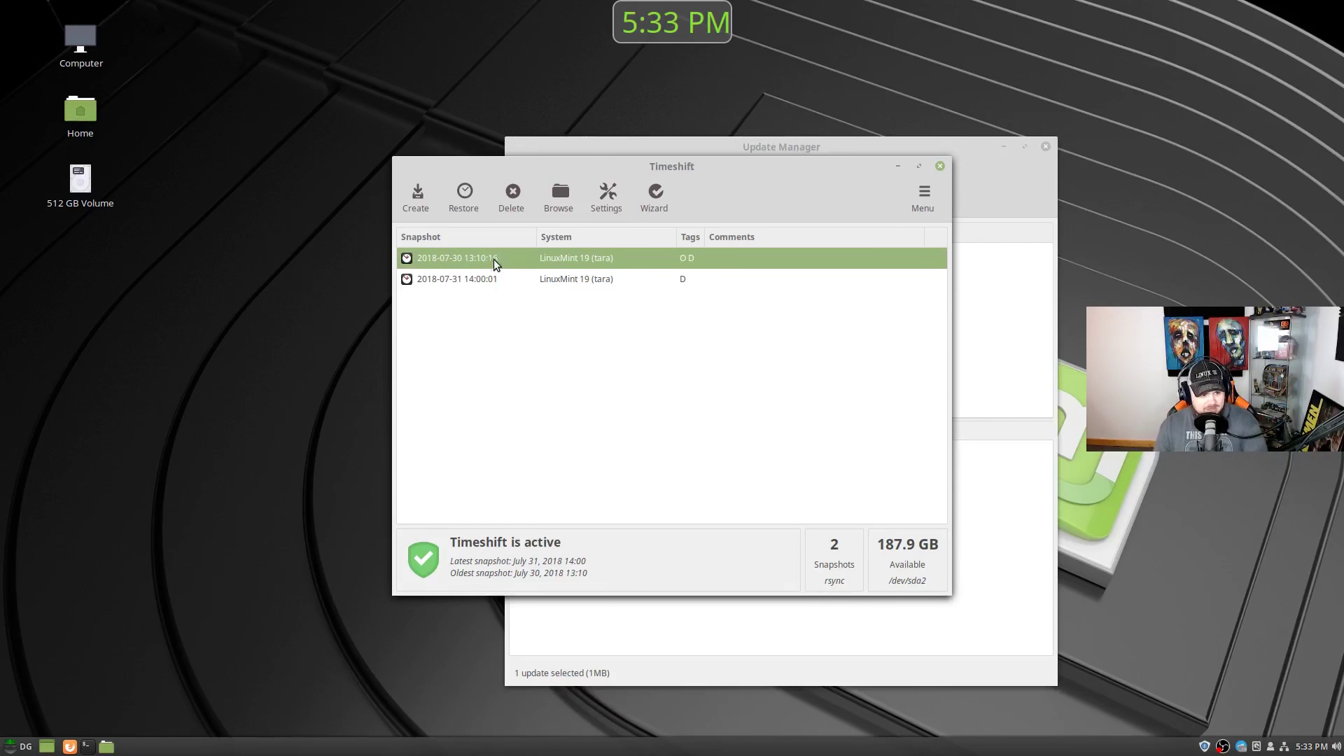
click(522, 284)
click(535, 260)
click(541, 281)
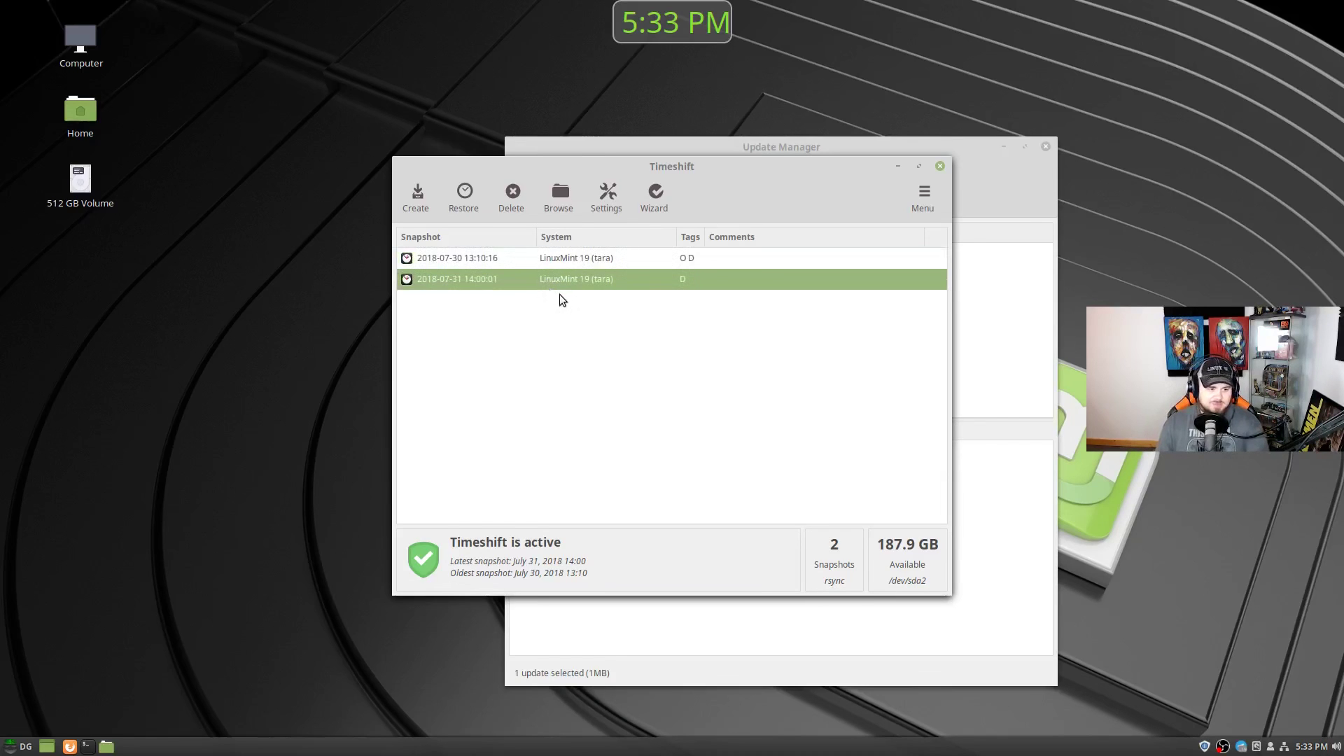
click(939, 168)
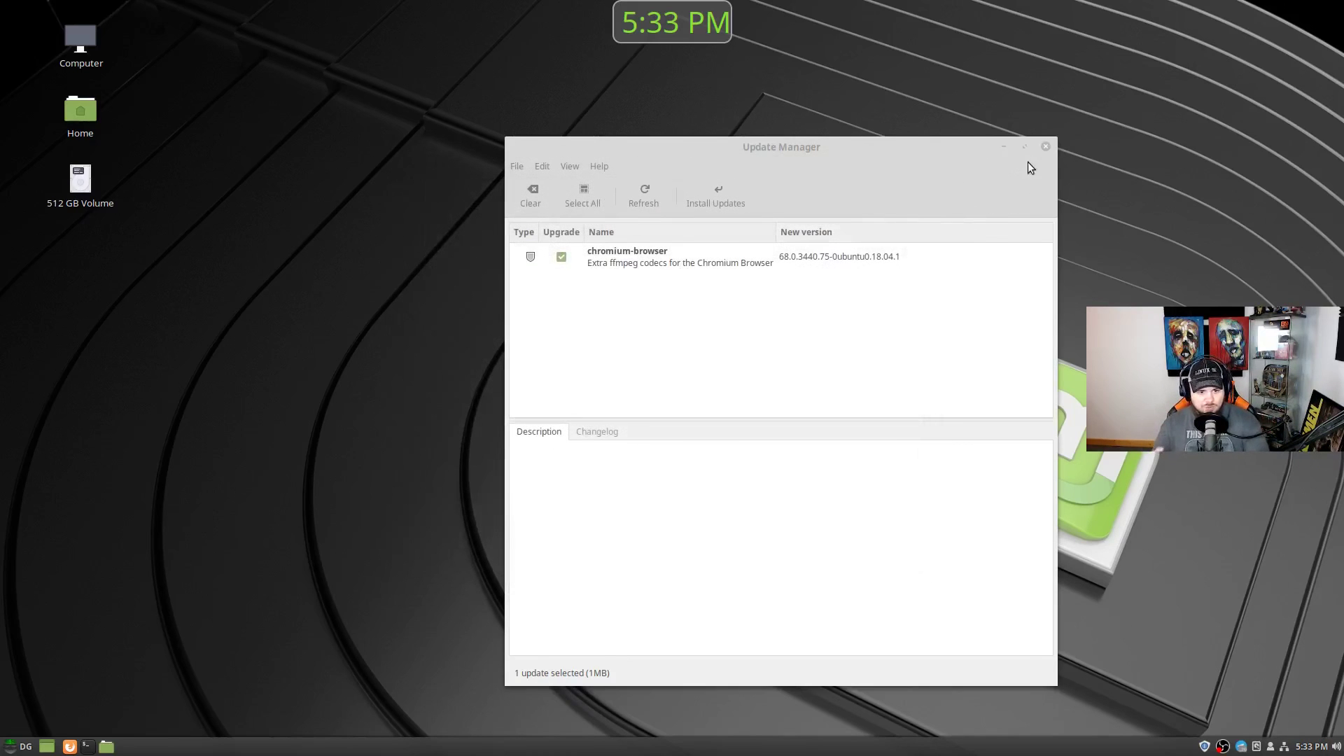
Close Update Manager and glance at the Places category of the application menu
click(1045, 146)
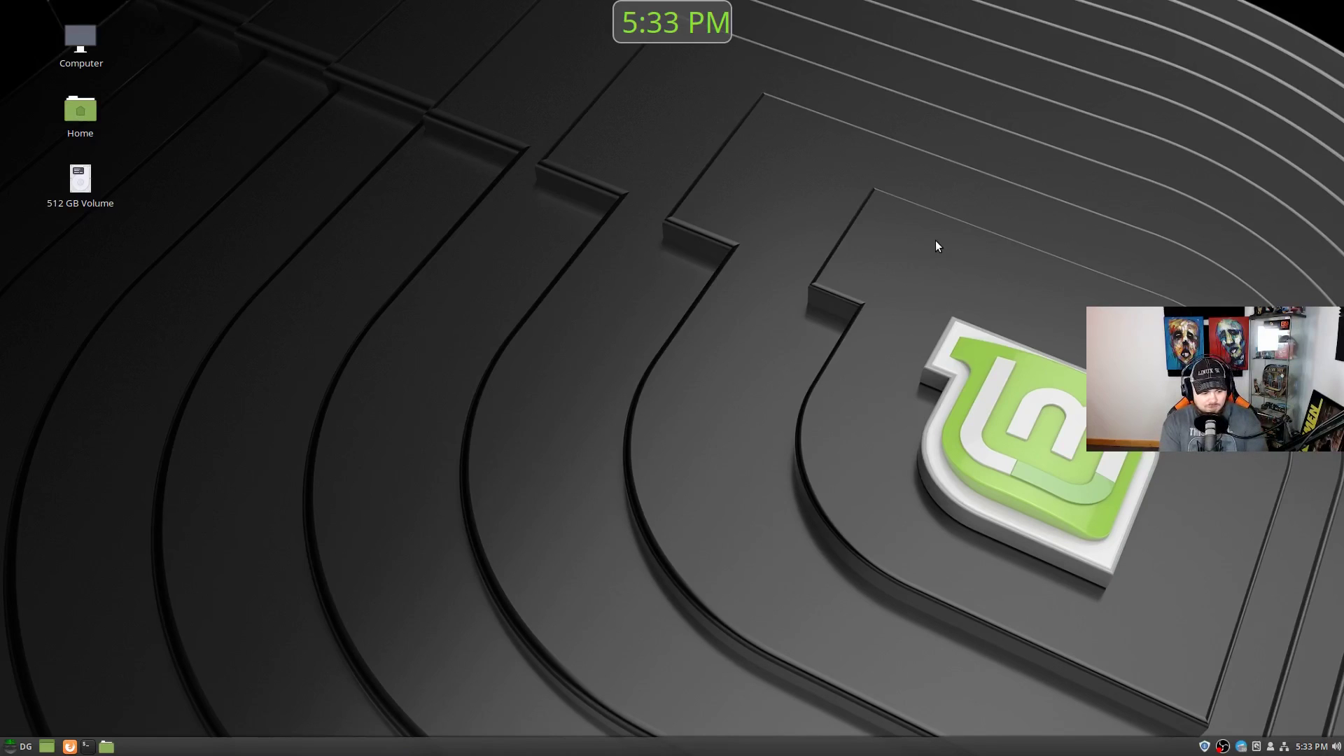
click(9, 746)
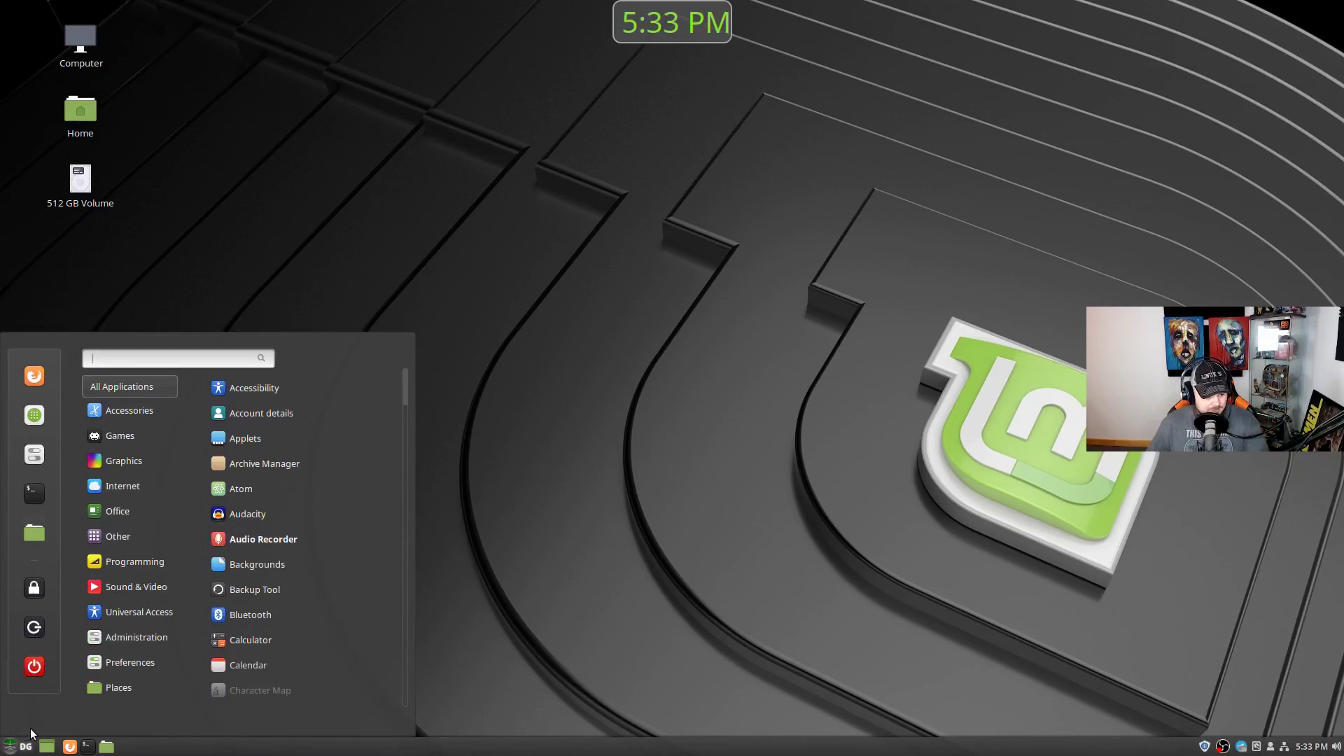
click(105, 693)
key(Escape)
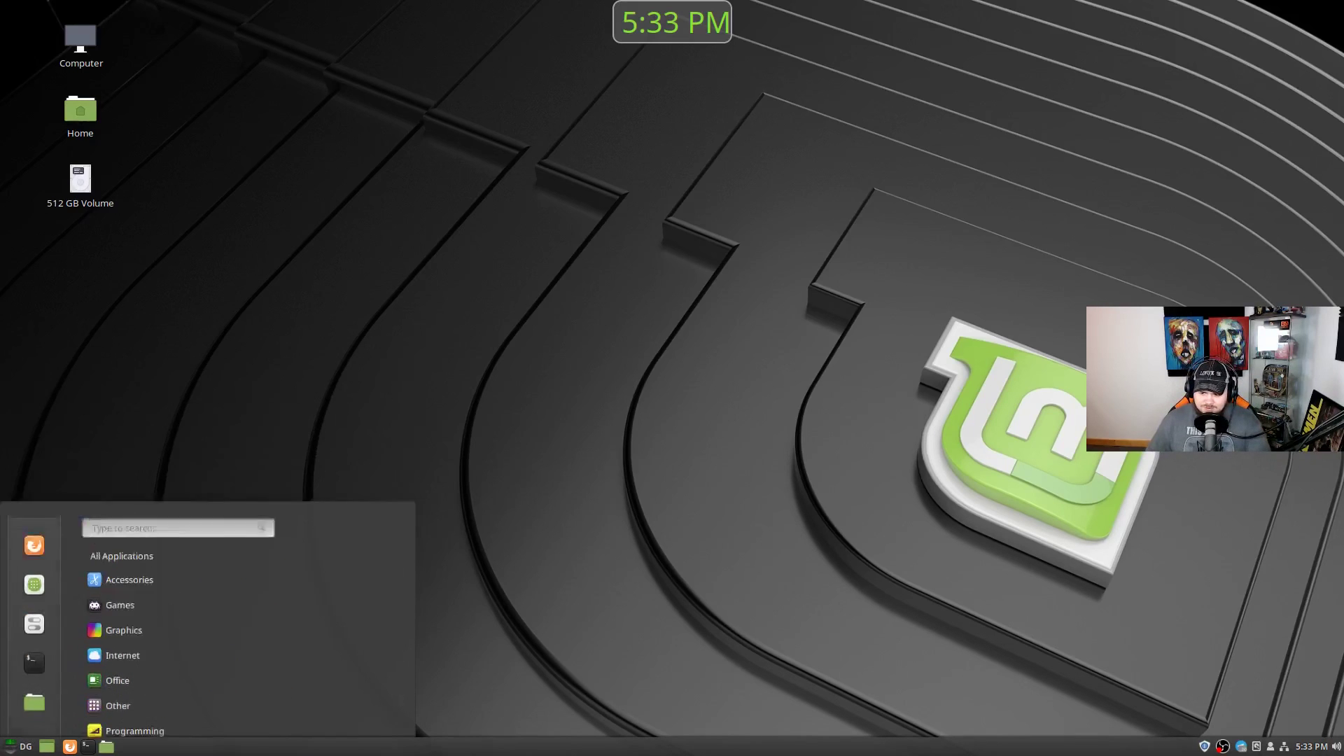
Launch Software Manager by searching 'soft' in the menu and shift its window left
key(super)
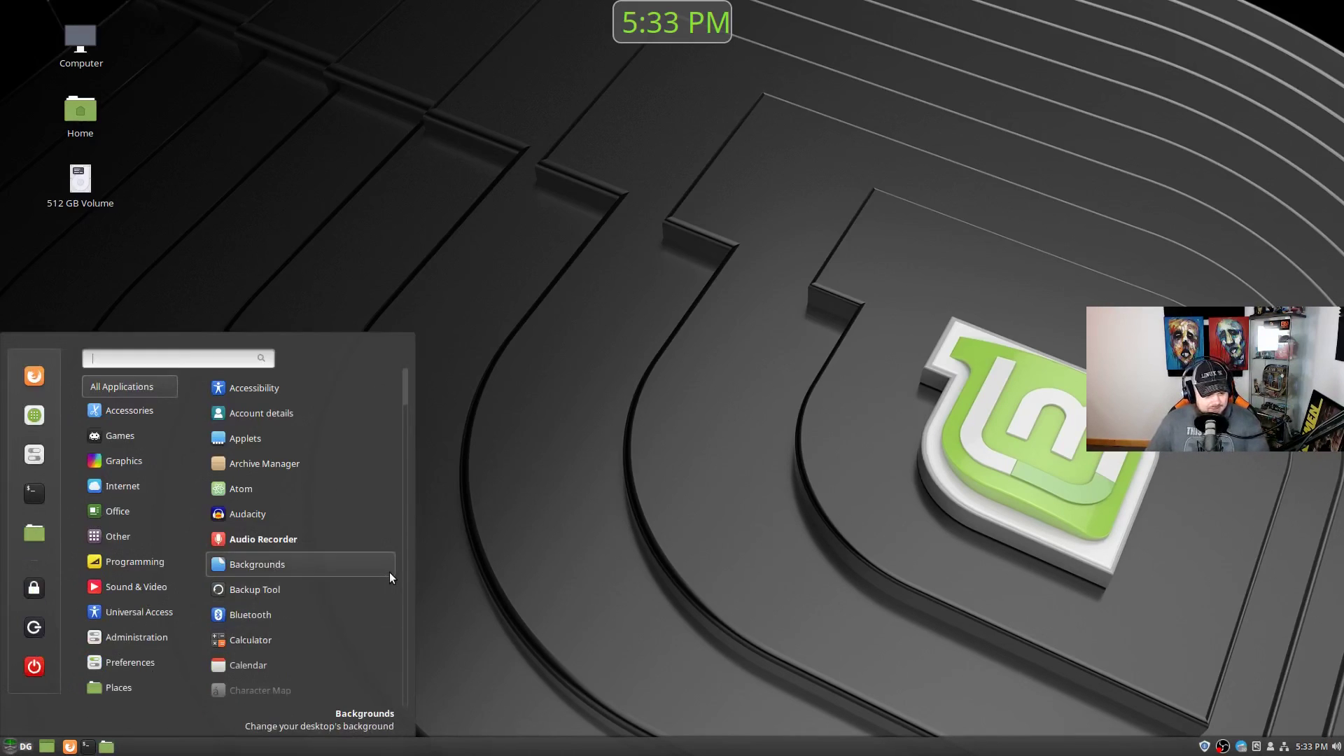
text(soft)
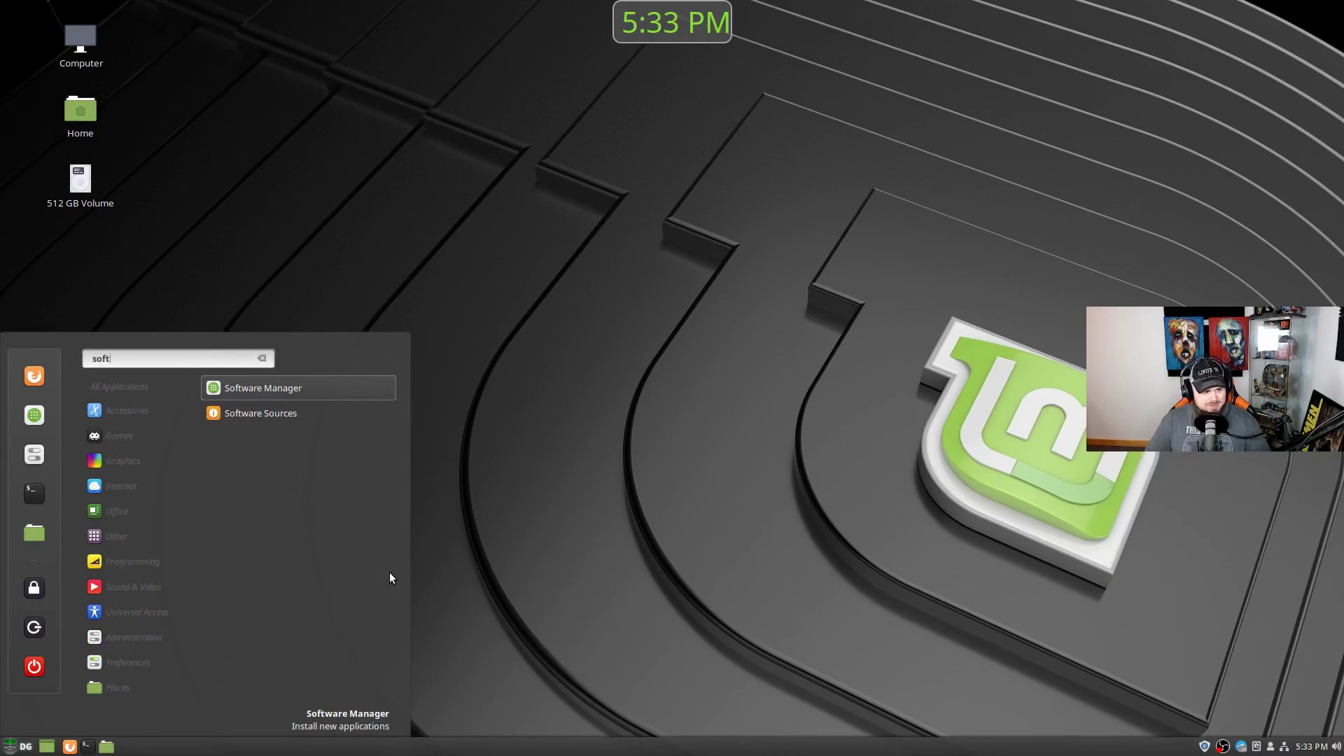
key(Return)
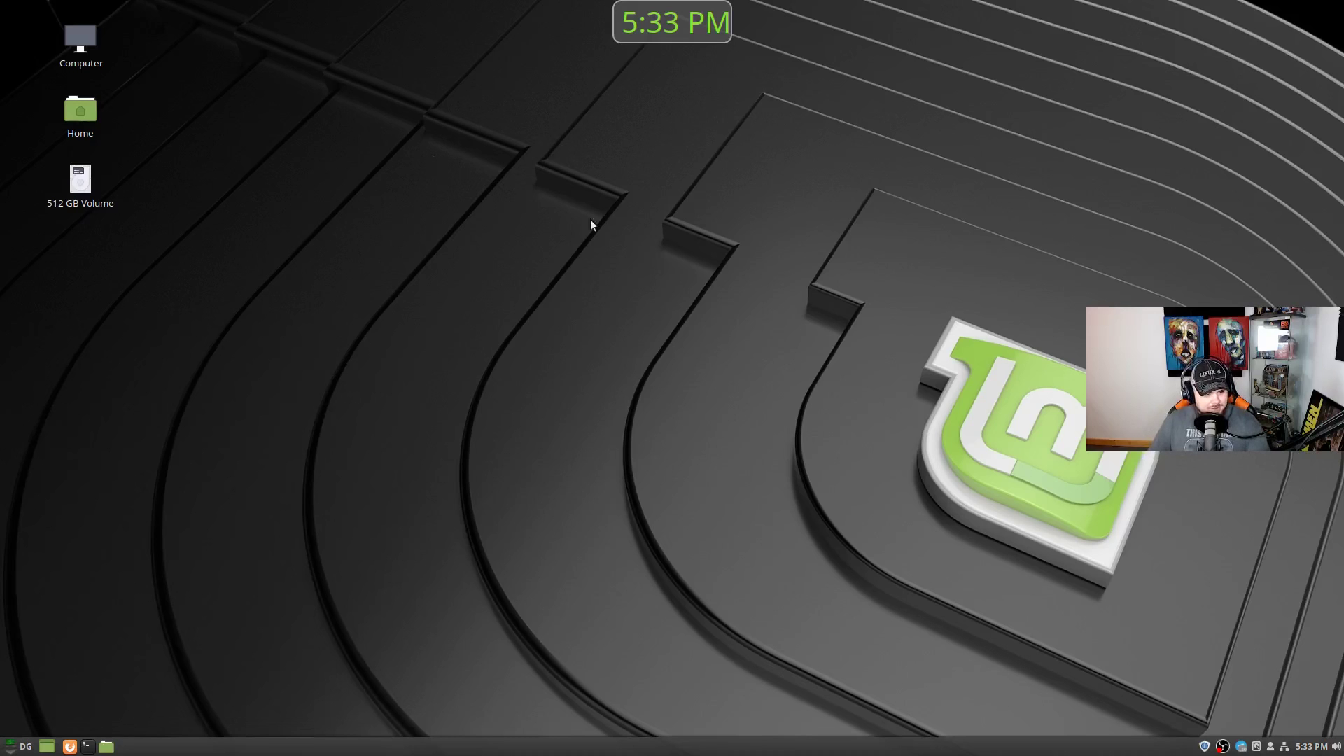
drag(581, 140, 522, 140)
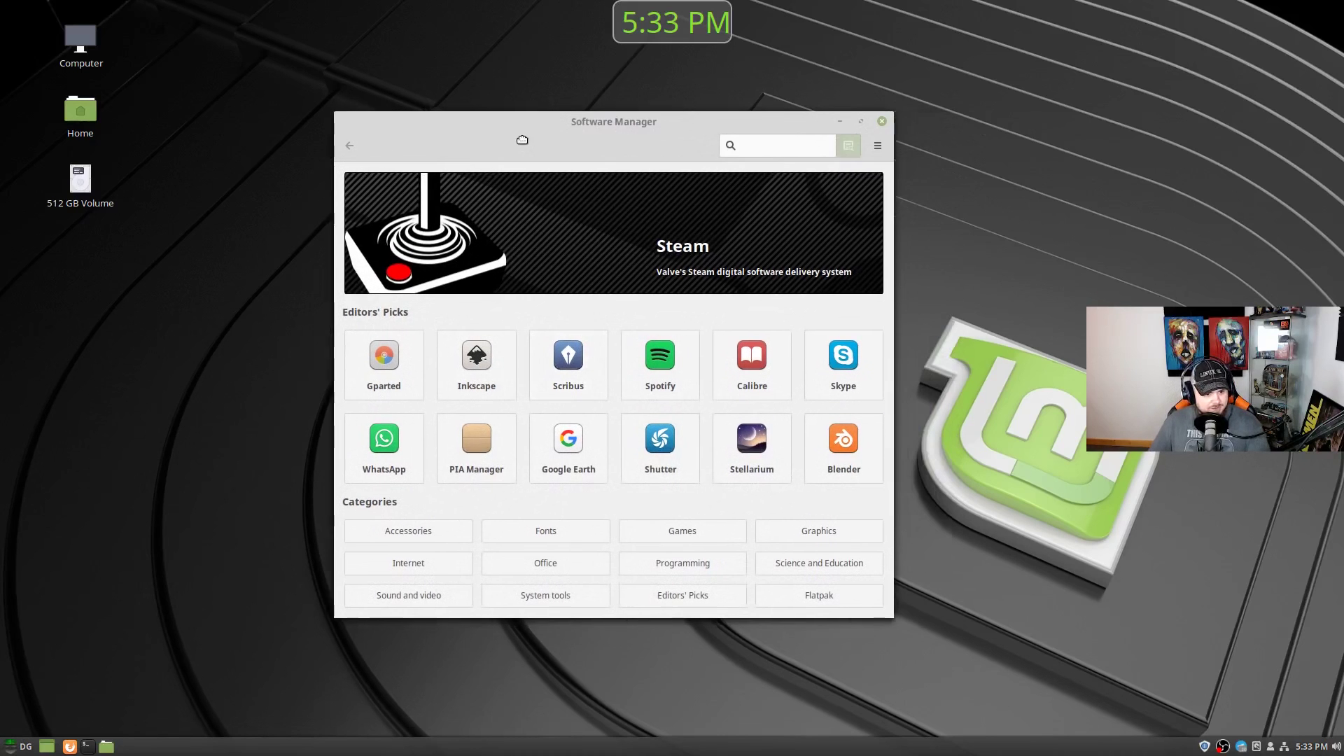
Check Software Manager's version information, close the app, and open Home with Super+E
click(878, 145)
click(907, 224)
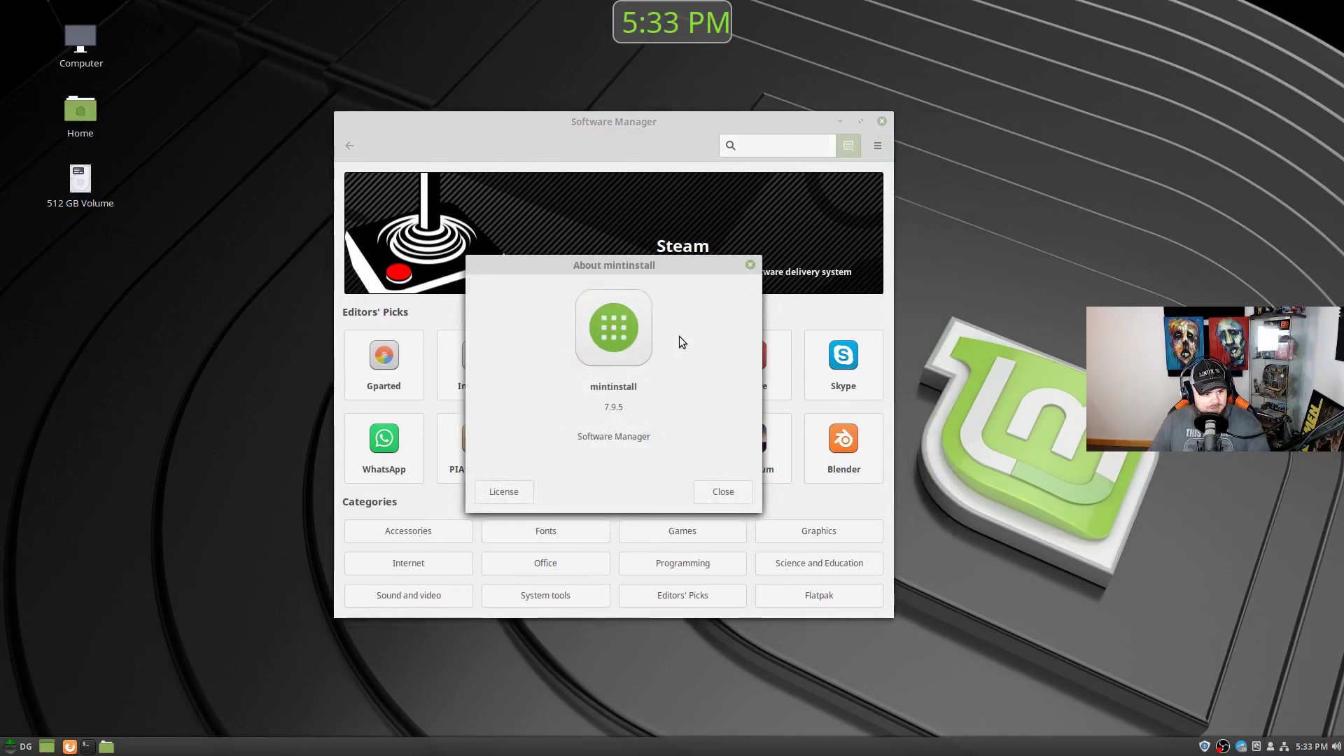
click(750, 265)
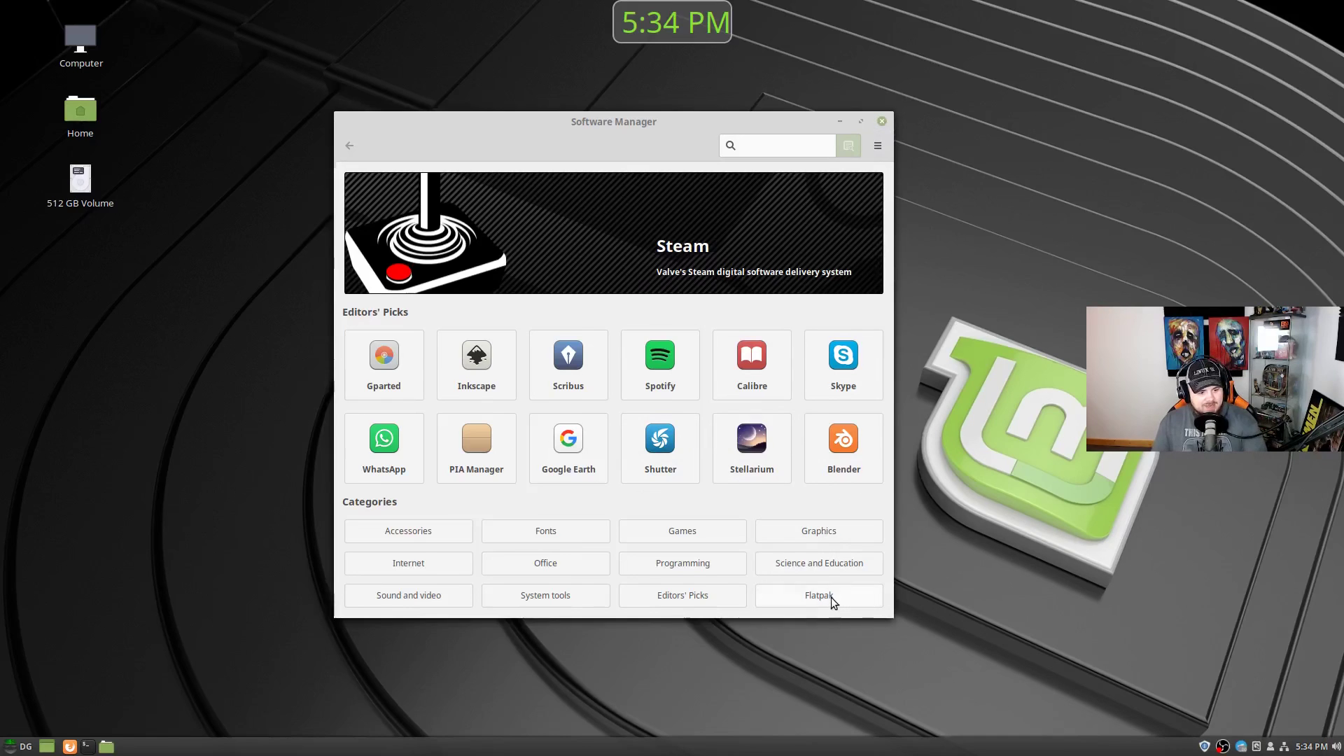
click(882, 121)
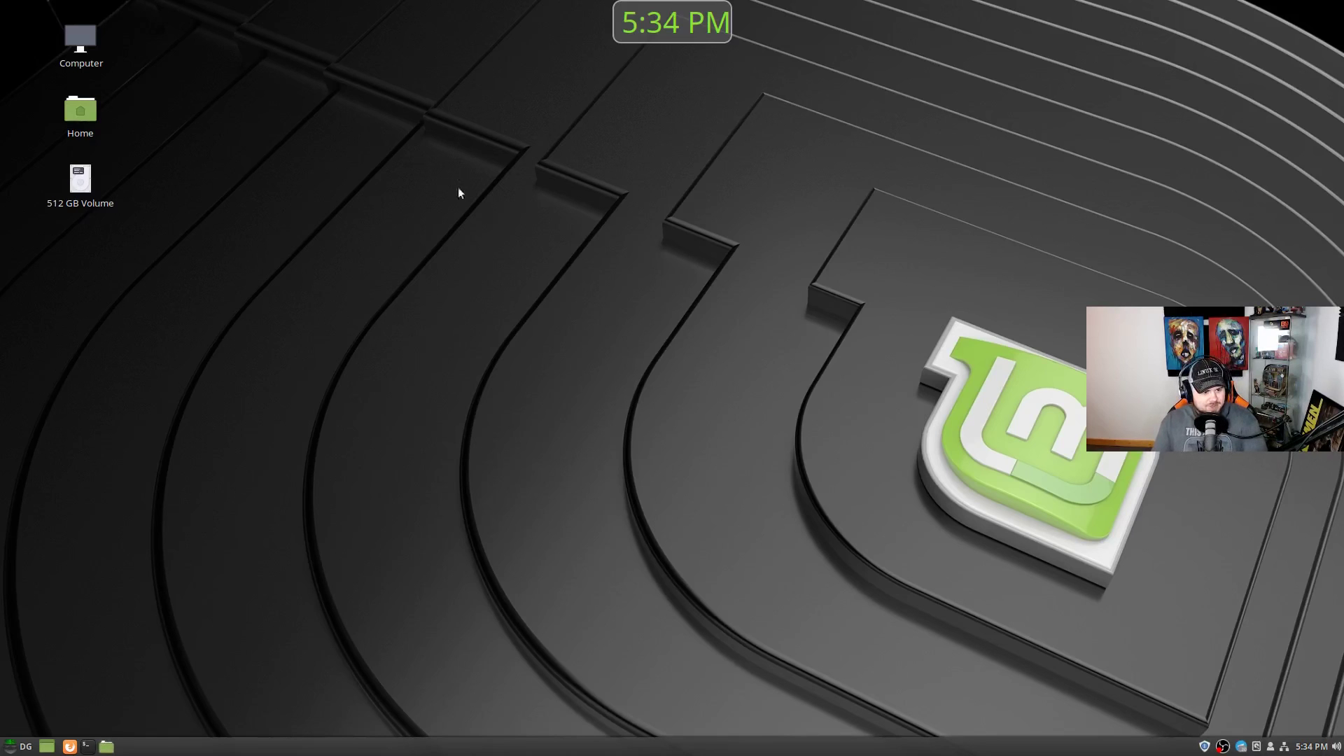
key(super+e)
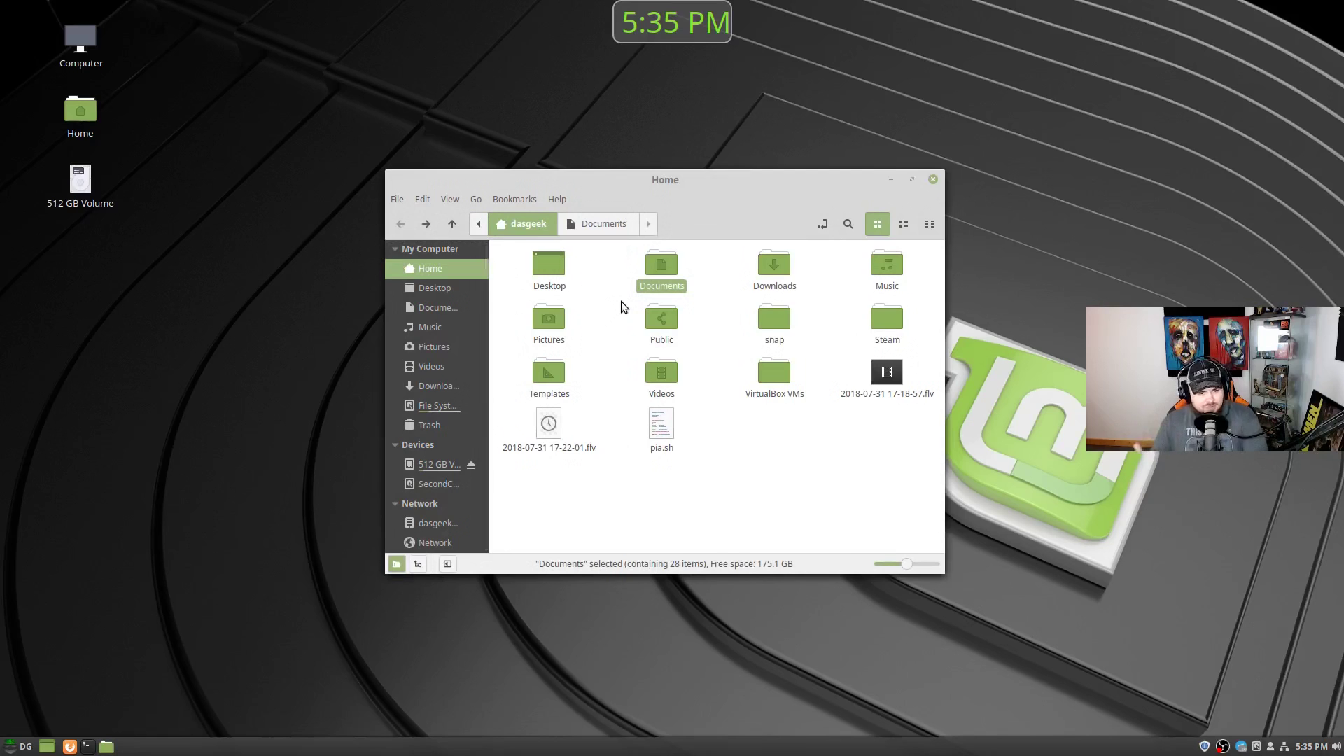
Open Pictures, view Nemo's About information, then open Edit > Preferences
double_click(553, 329)
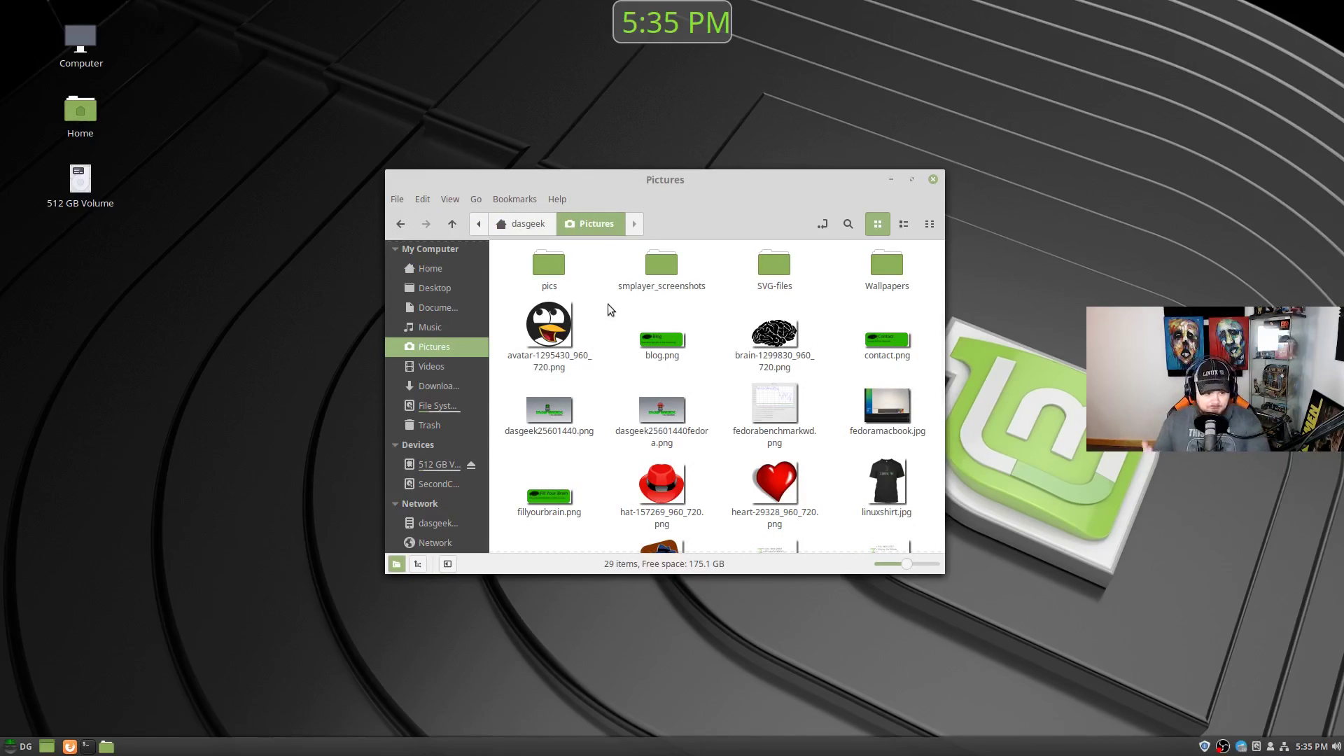
click(556, 198)
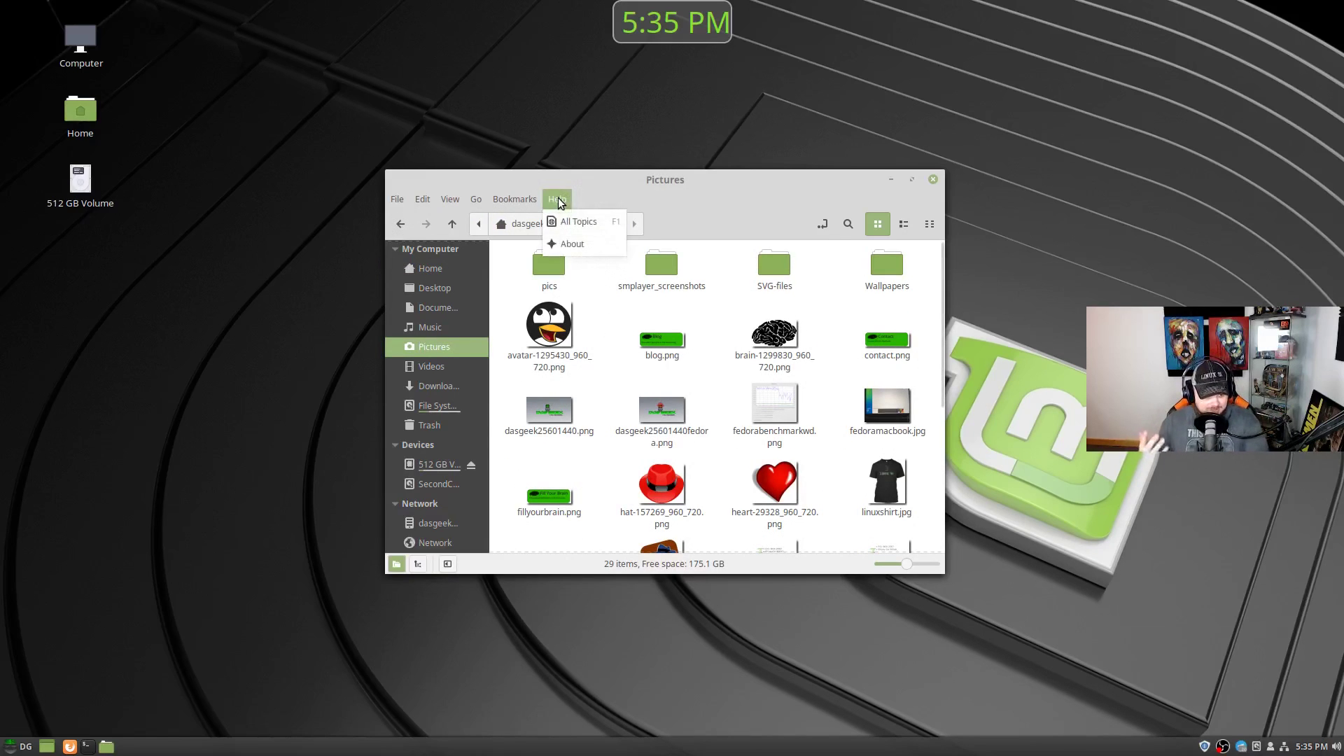
click(578, 249)
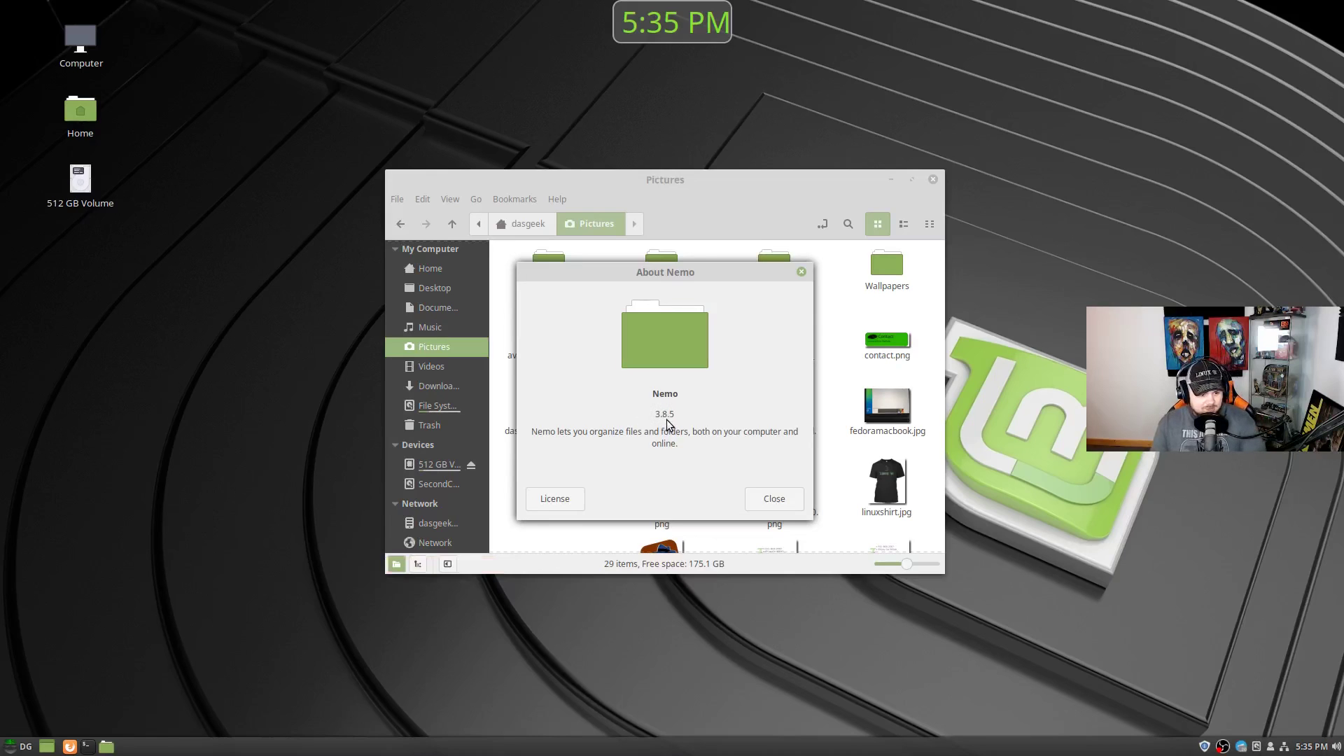
click(773, 499)
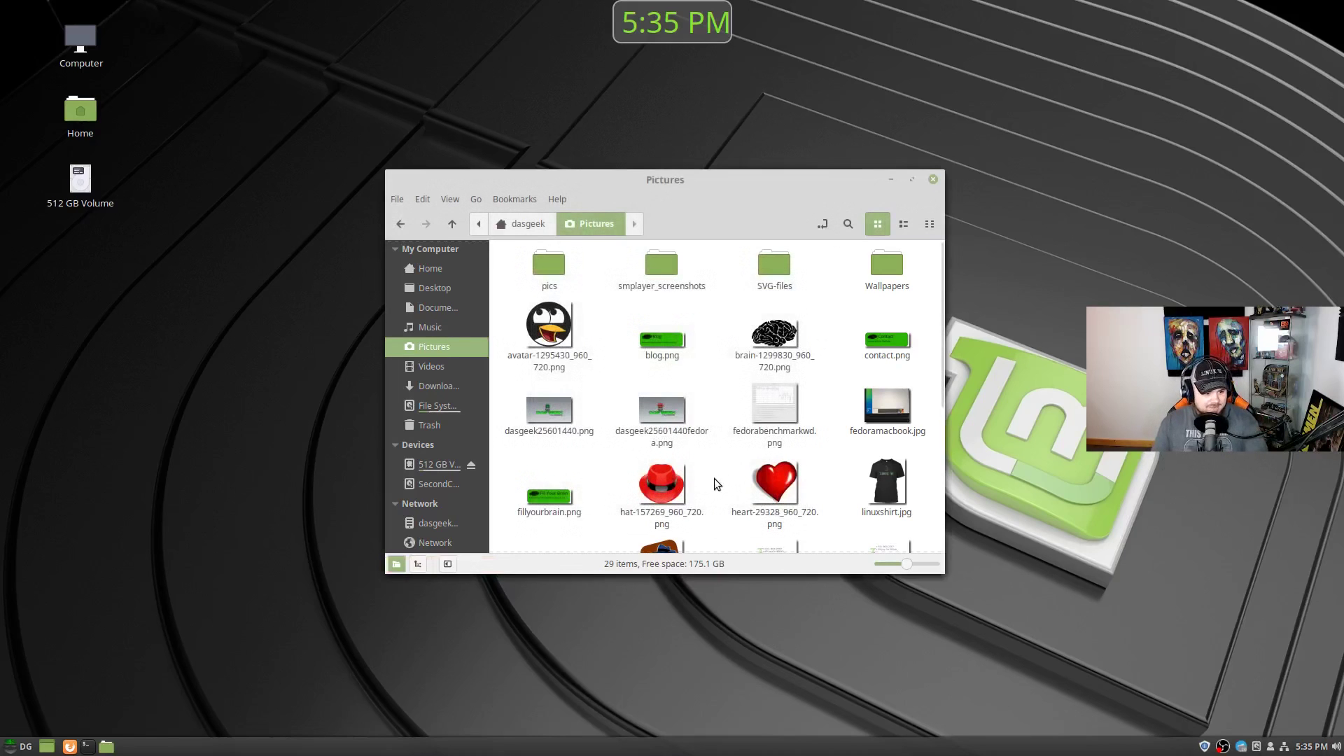
click(422, 199)
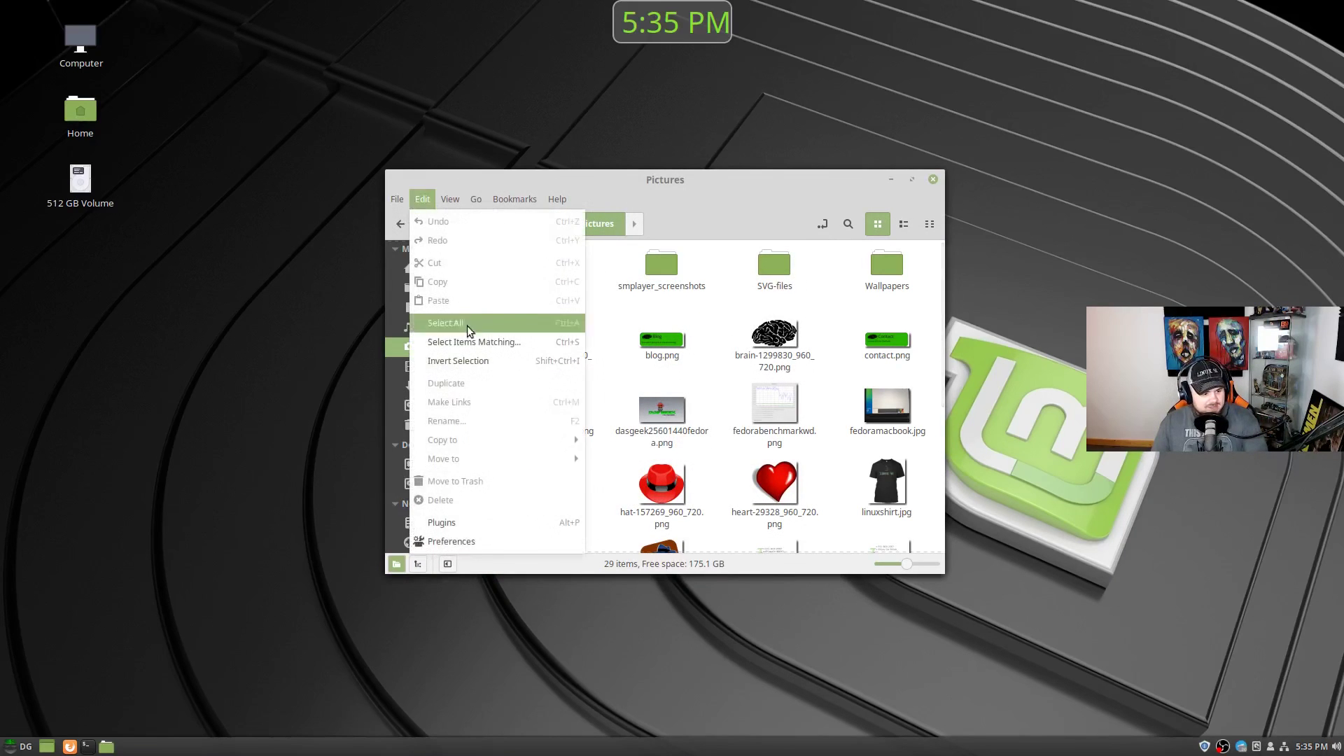
click(472, 542)
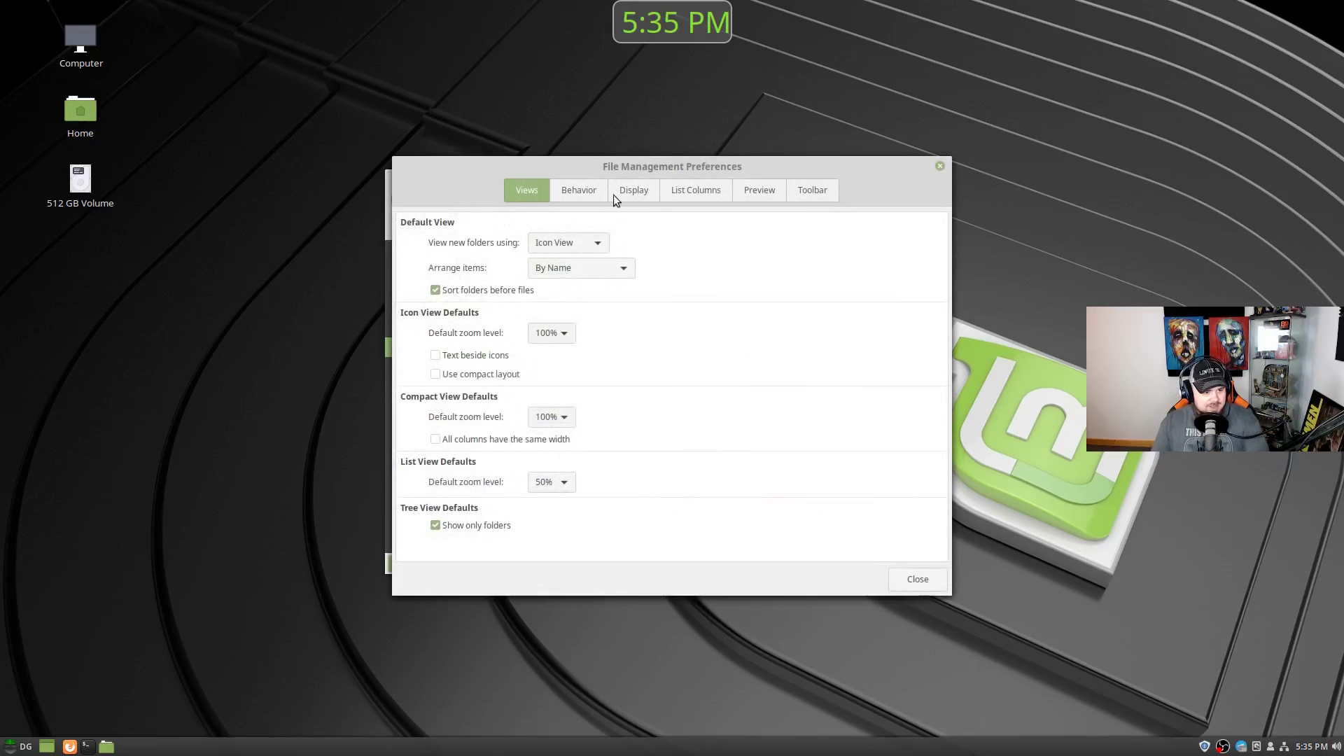
Review the Preview and Toolbar tabs of Nemo's preferences, then close the dialog
click(759, 191)
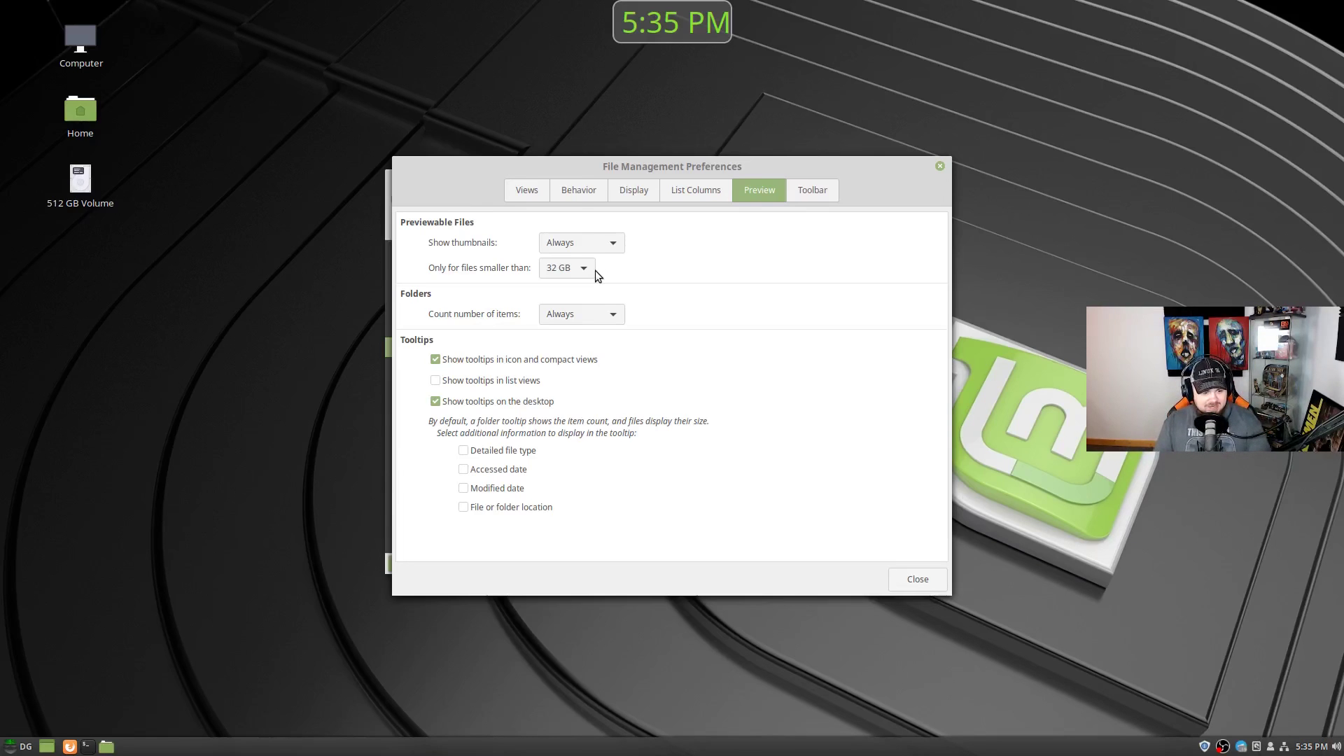
drag(490, 166, 670, 210)
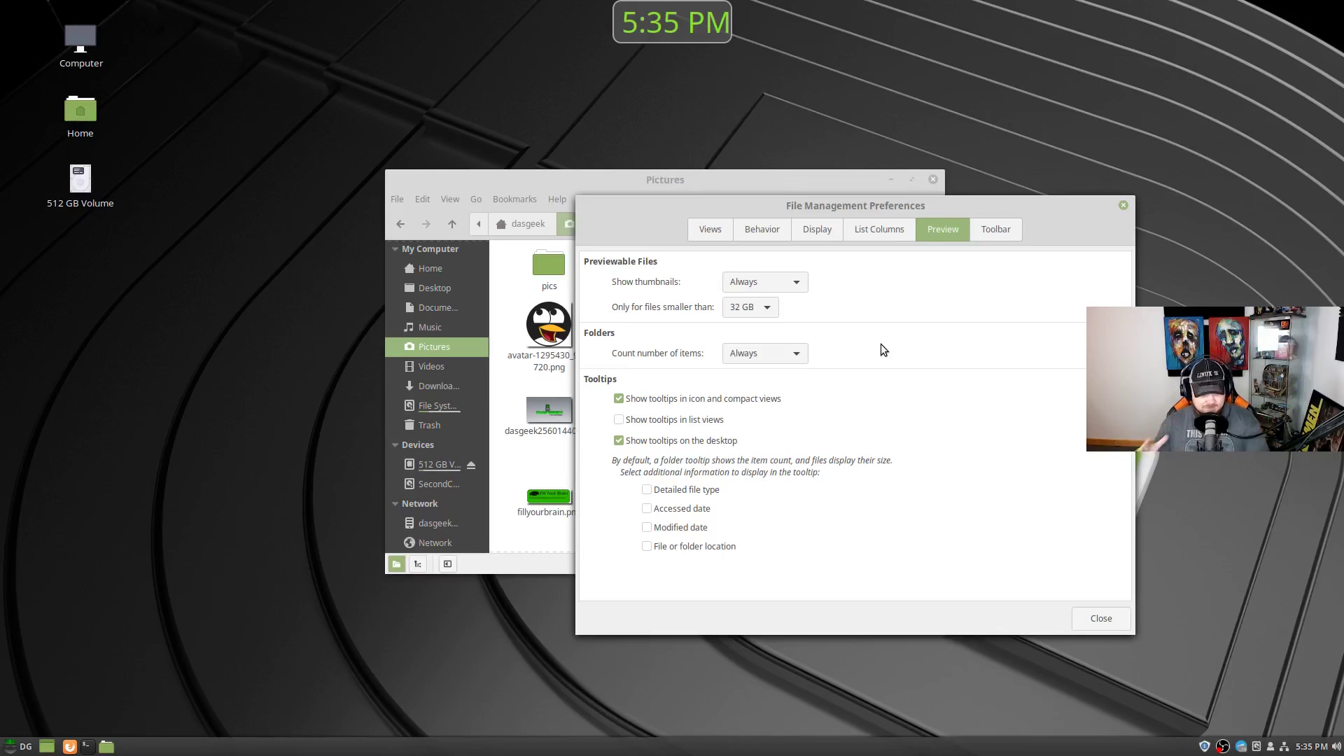
click(1008, 227)
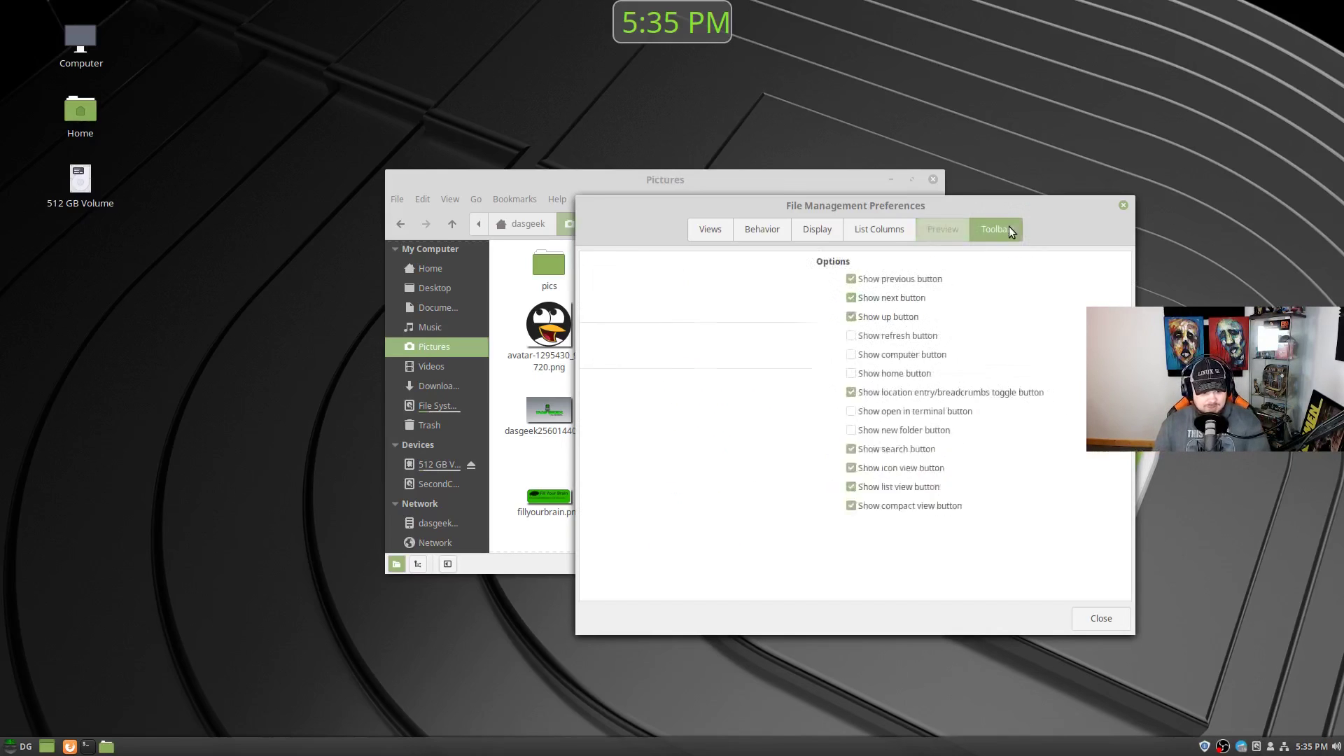
click(1113, 623)
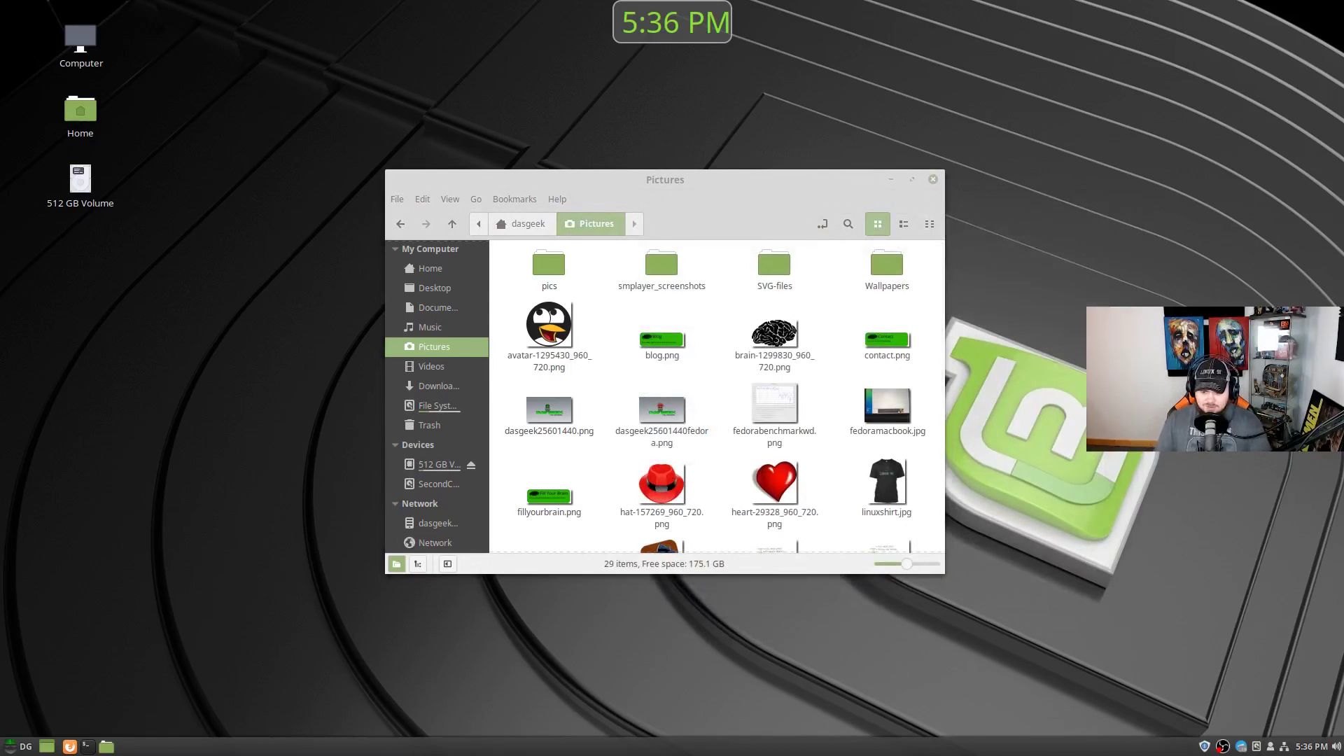
Browse the Games, Internet, Programming, Sound & Video and Administration categories, then launch Redshift
click(8, 746)
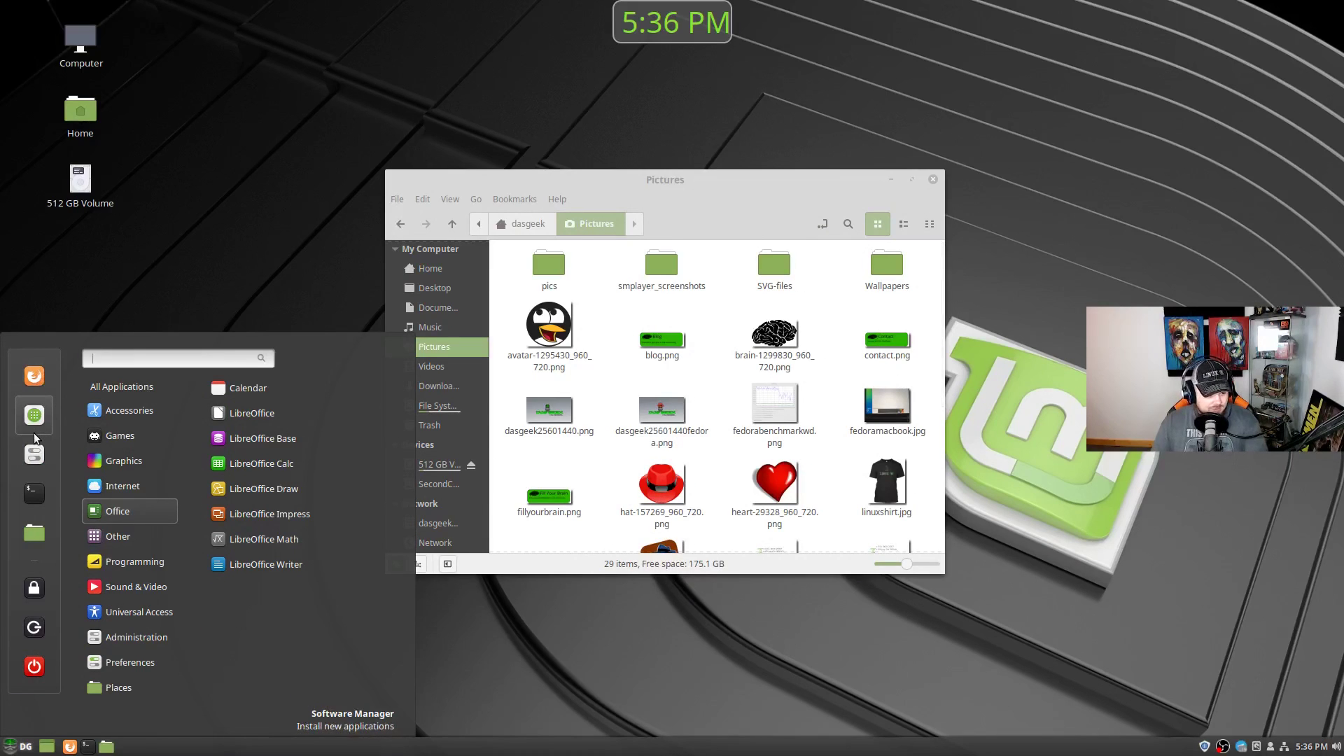
mouse_move(93, 437)
mouse_move(124, 490)
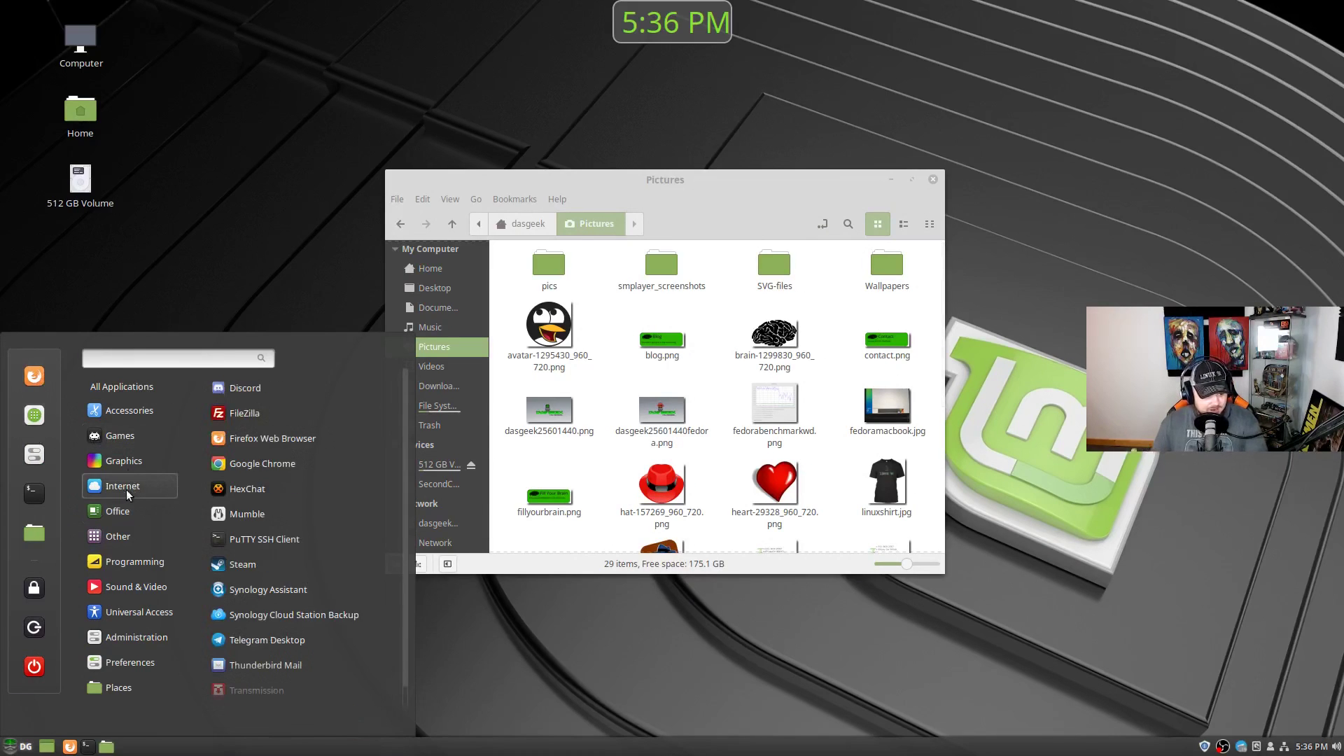
scroll(269, 490, down, 1)
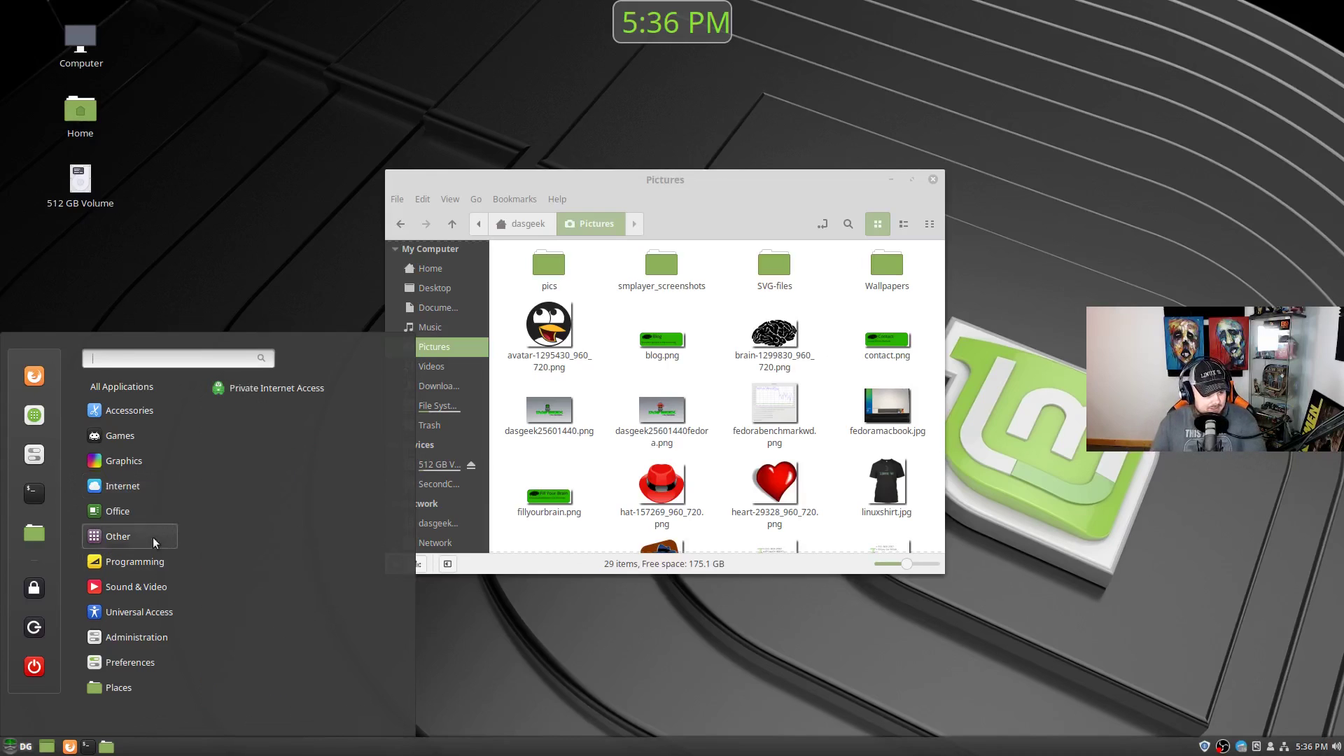
mouse_move(122, 556)
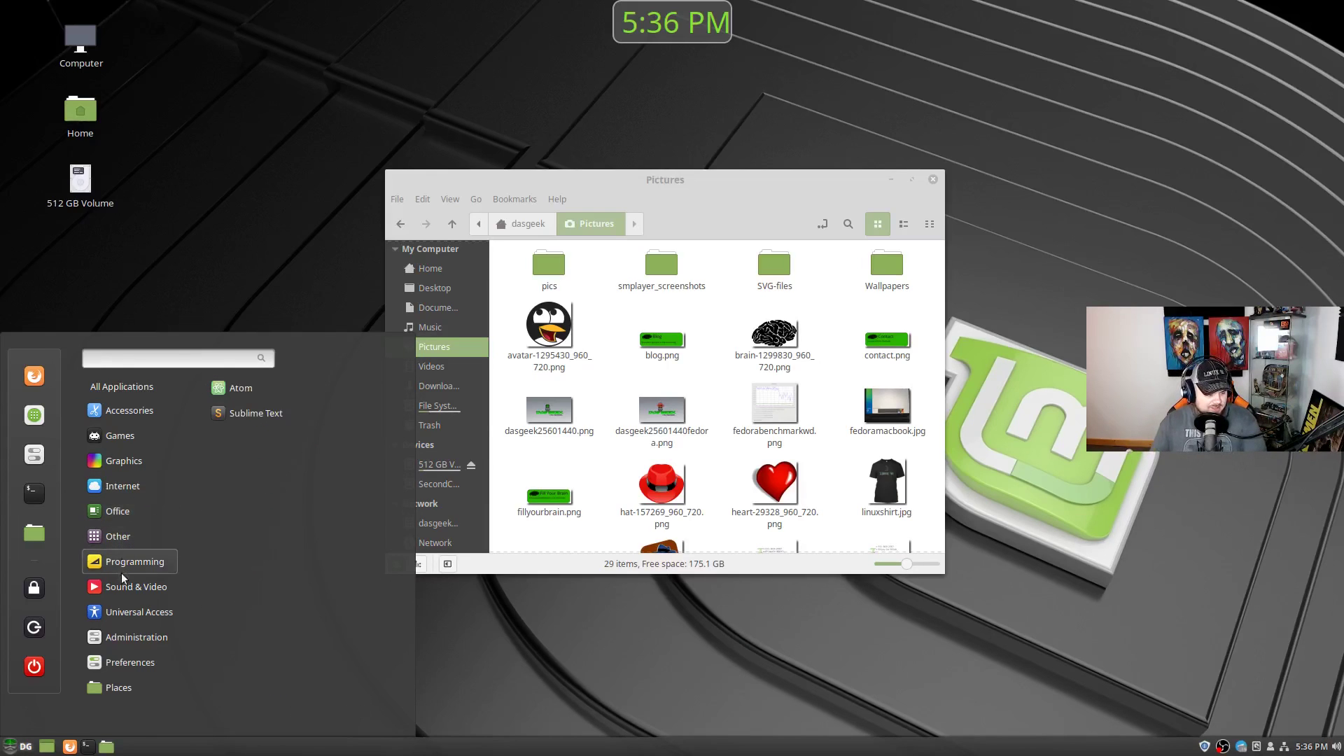
mouse_move(124, 588)
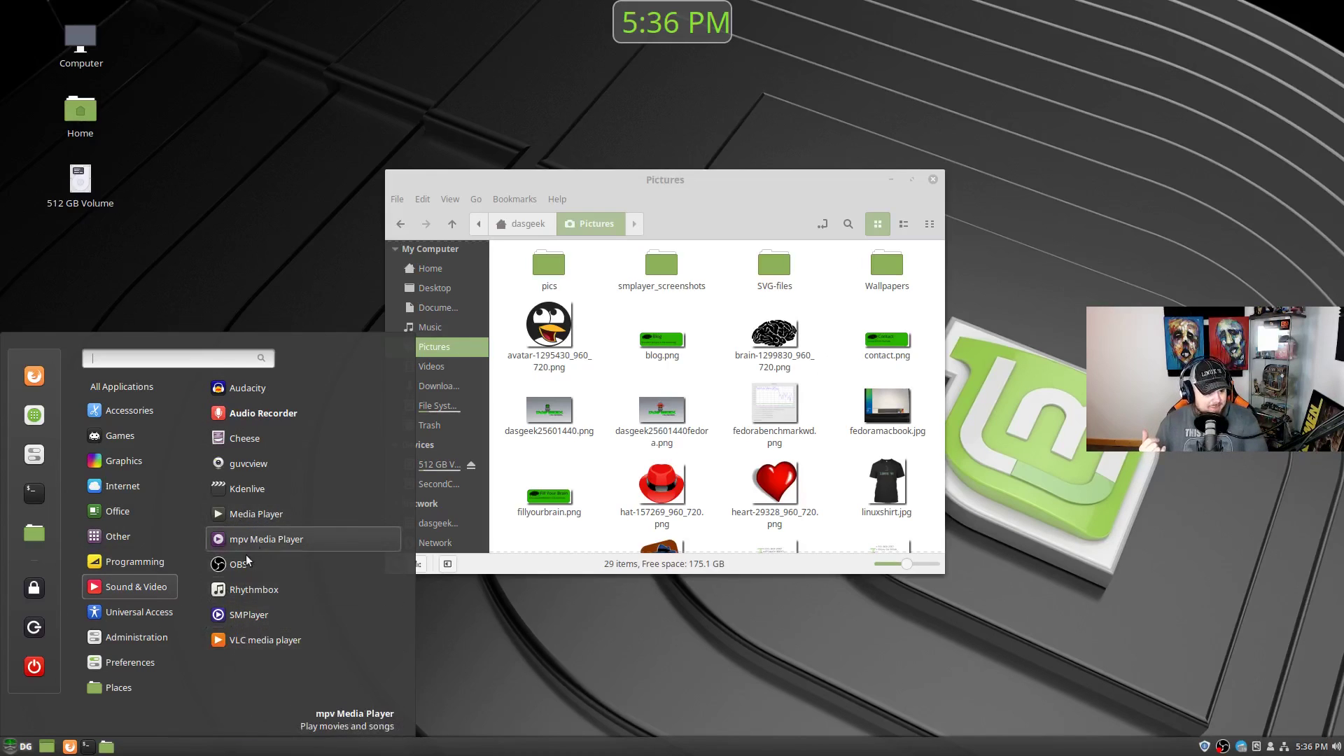
mouse_move(137, 645)
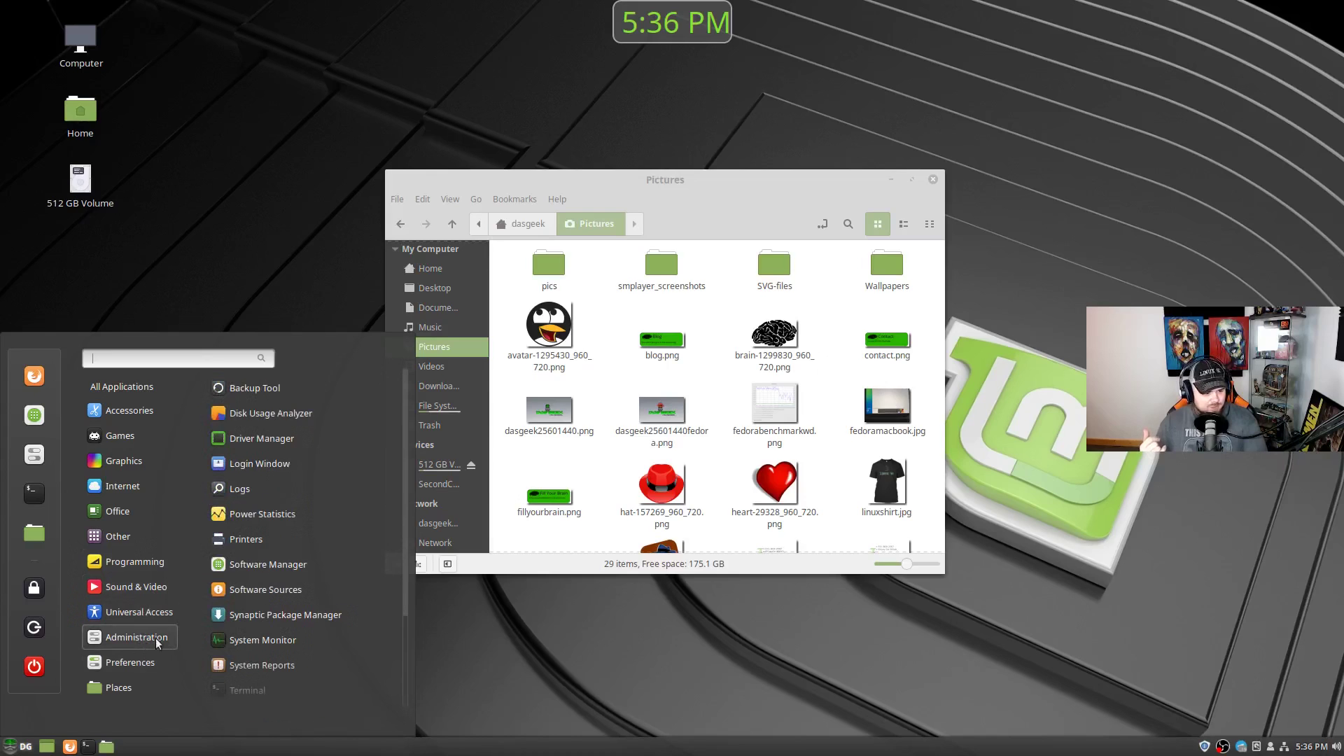
scroll(247, 632, down, 3)
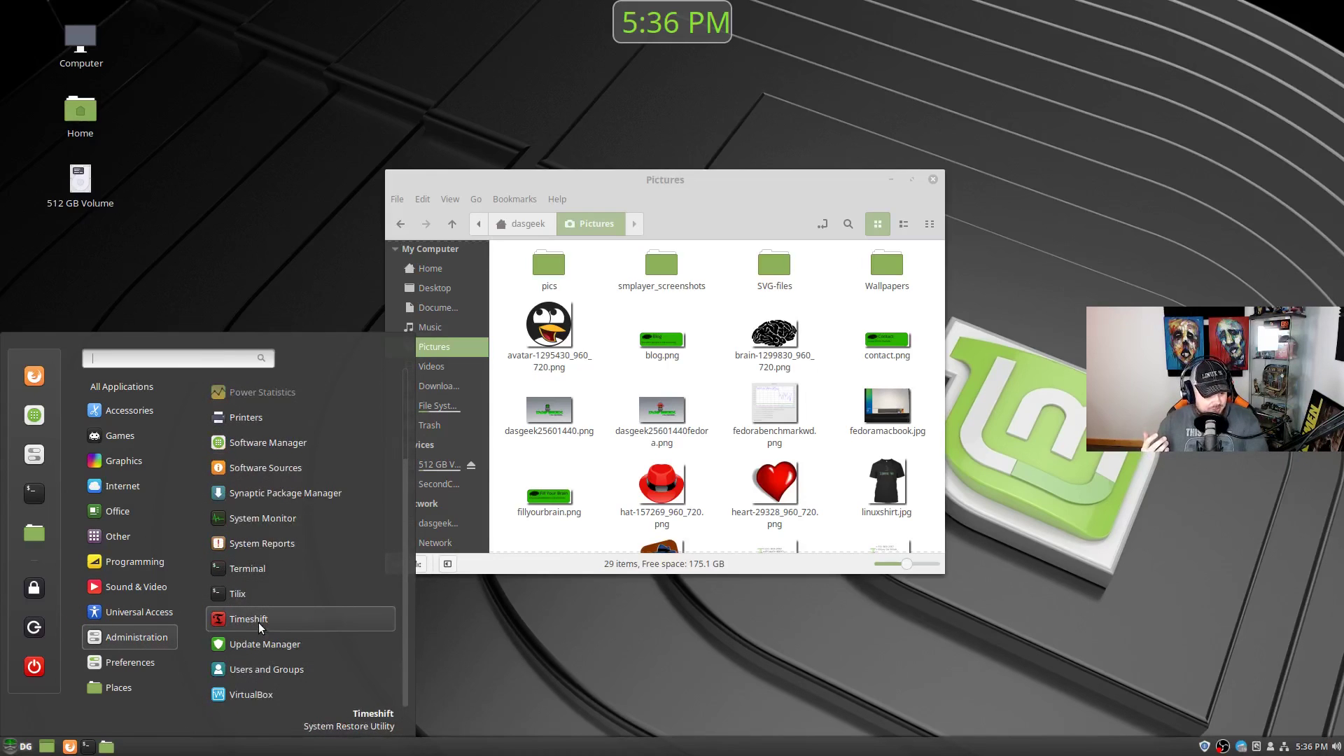
scroll(258, 622, up, 3)
mouse_move(175, 447)
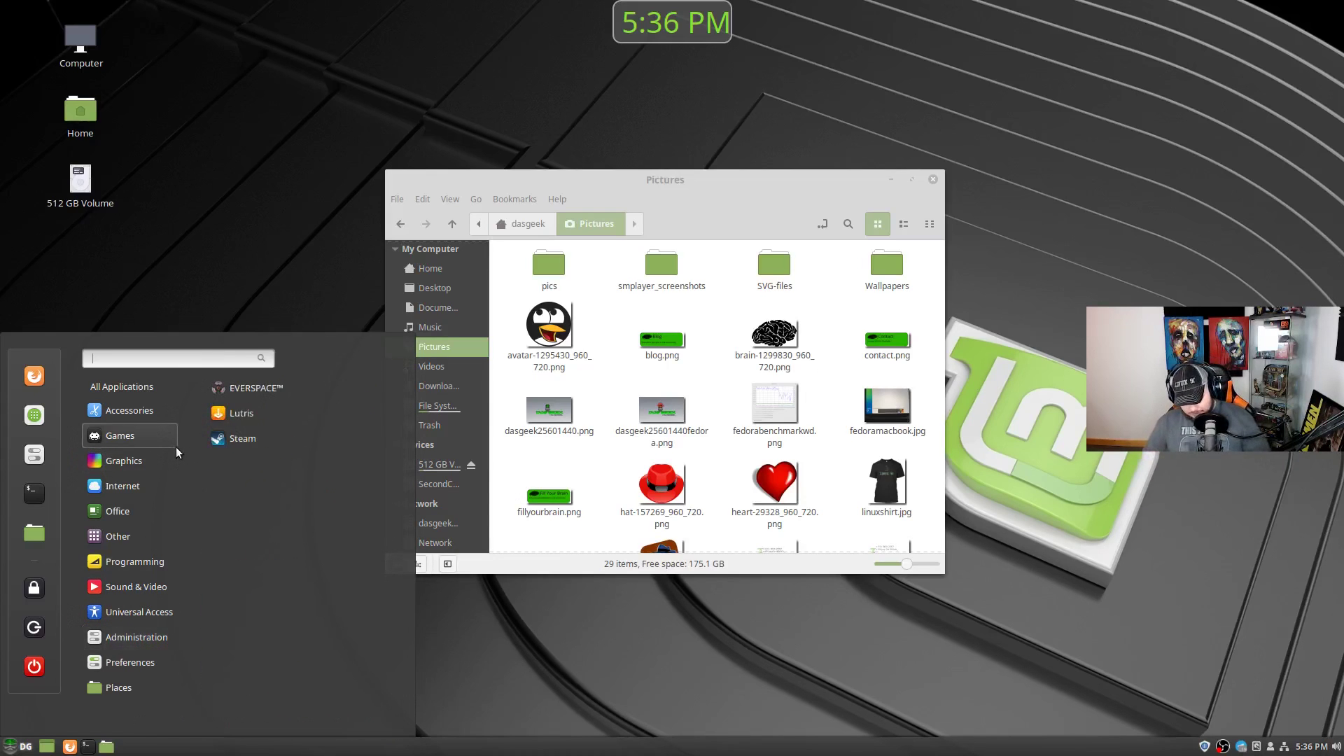
text(redshift)
key(Return)
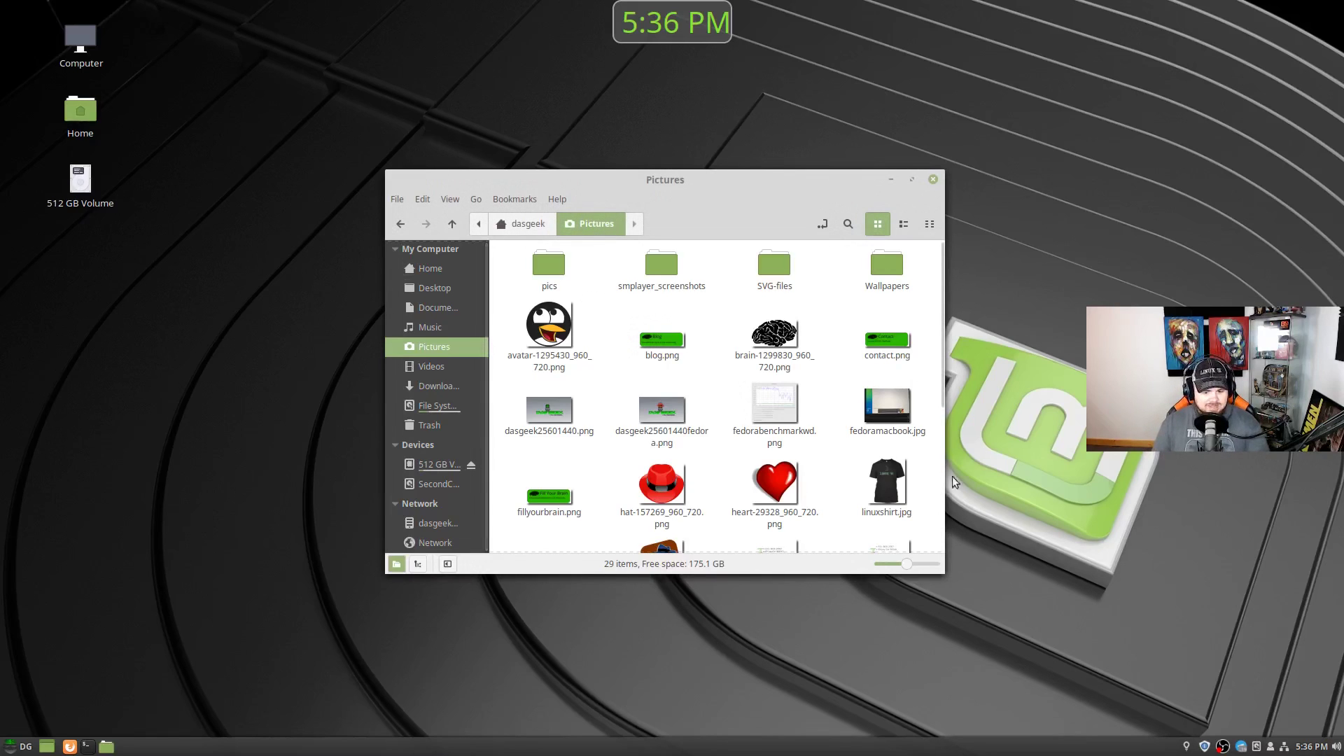
Close the Pictures window, briefly check a panel applet's options, and open the menu
click(933, 181)
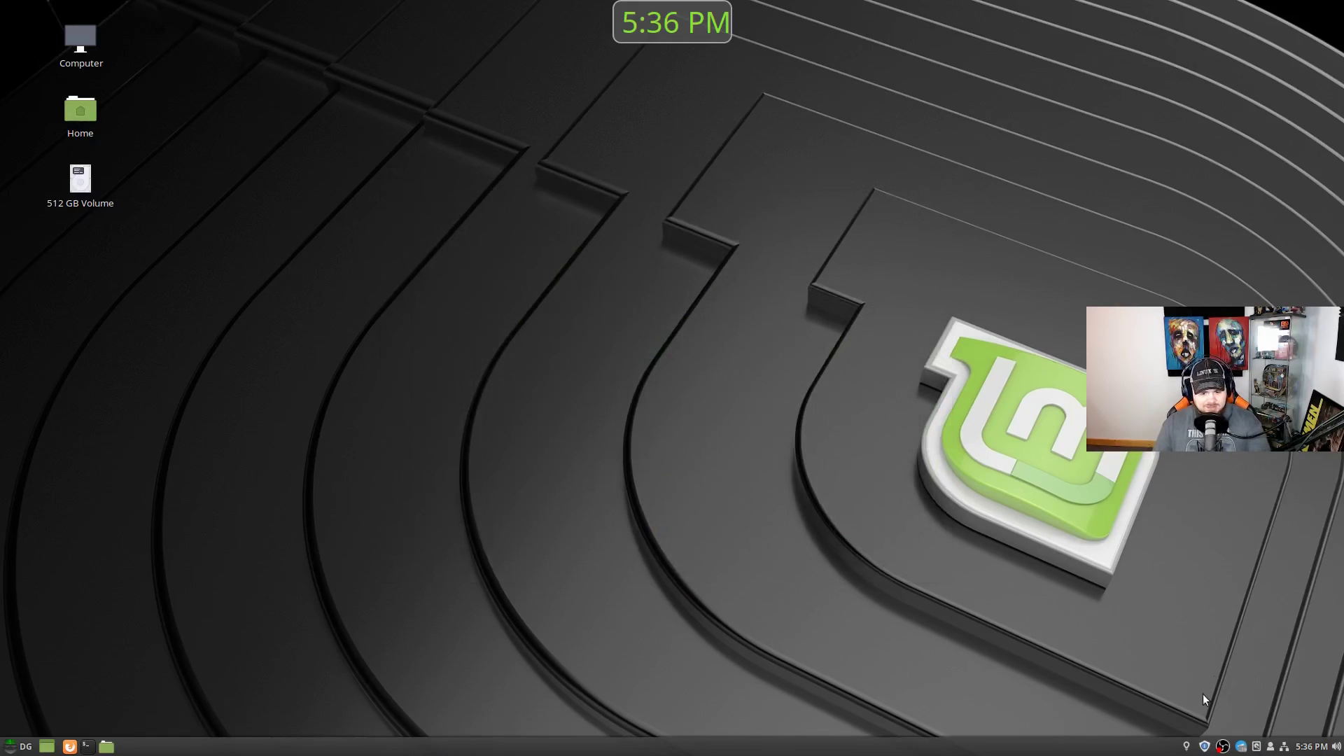
right_click(1201, 747)
click(843, 586)
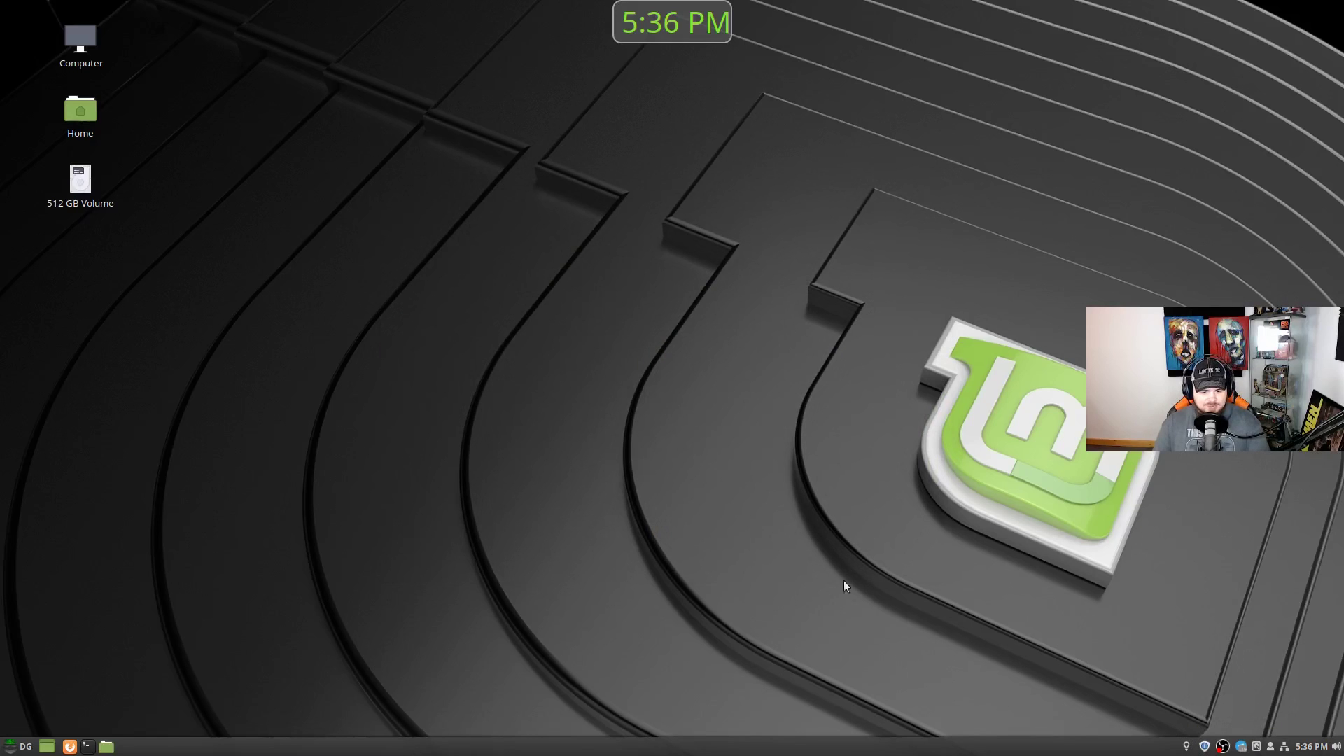
click(5, 748)
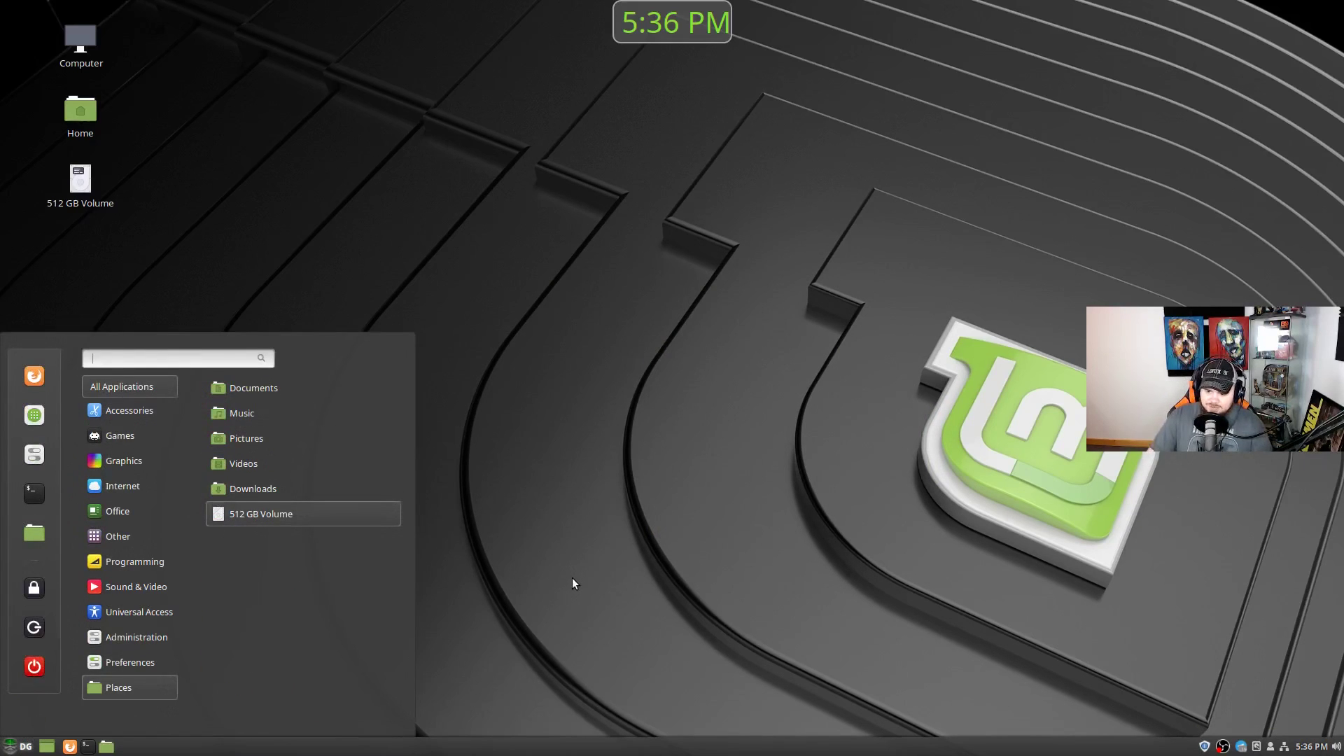
View the desktop's right-click options, including the Desktop submenu, then dismiss them
right_click(733, 384)
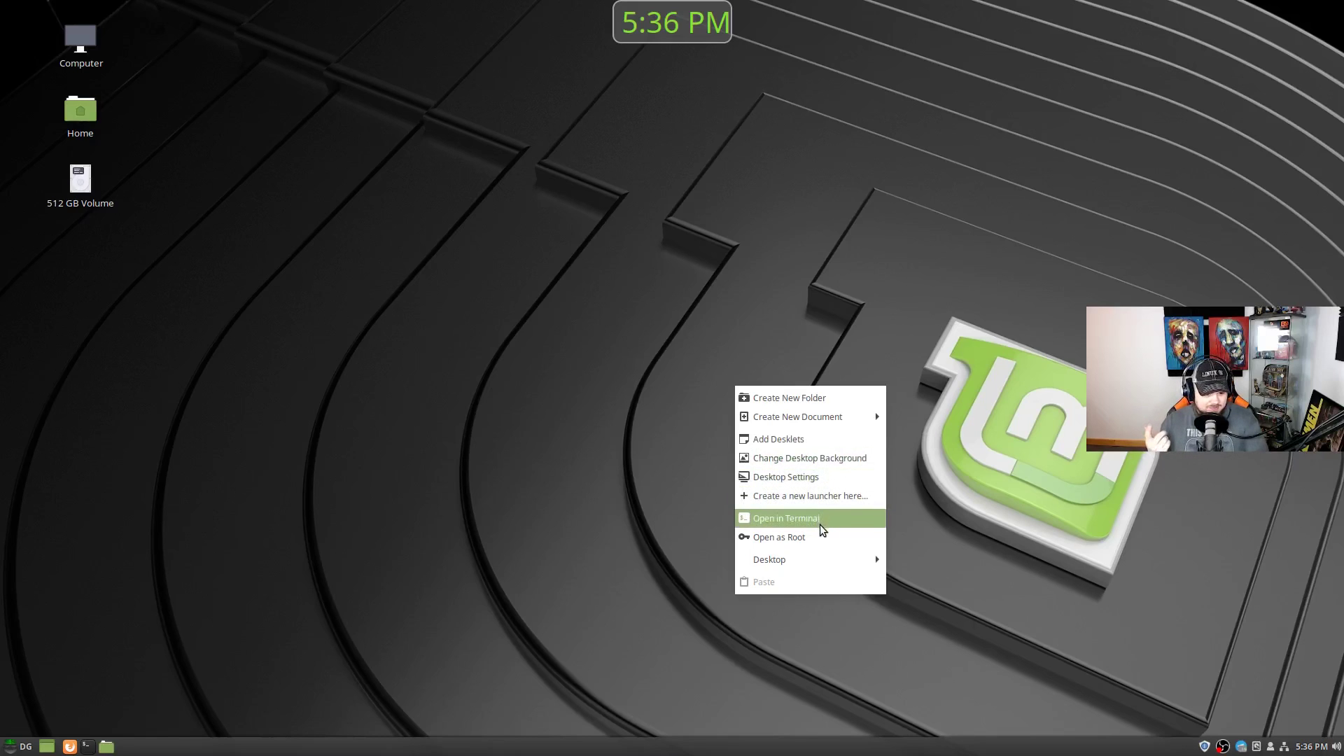
mouse_move(829, 566)
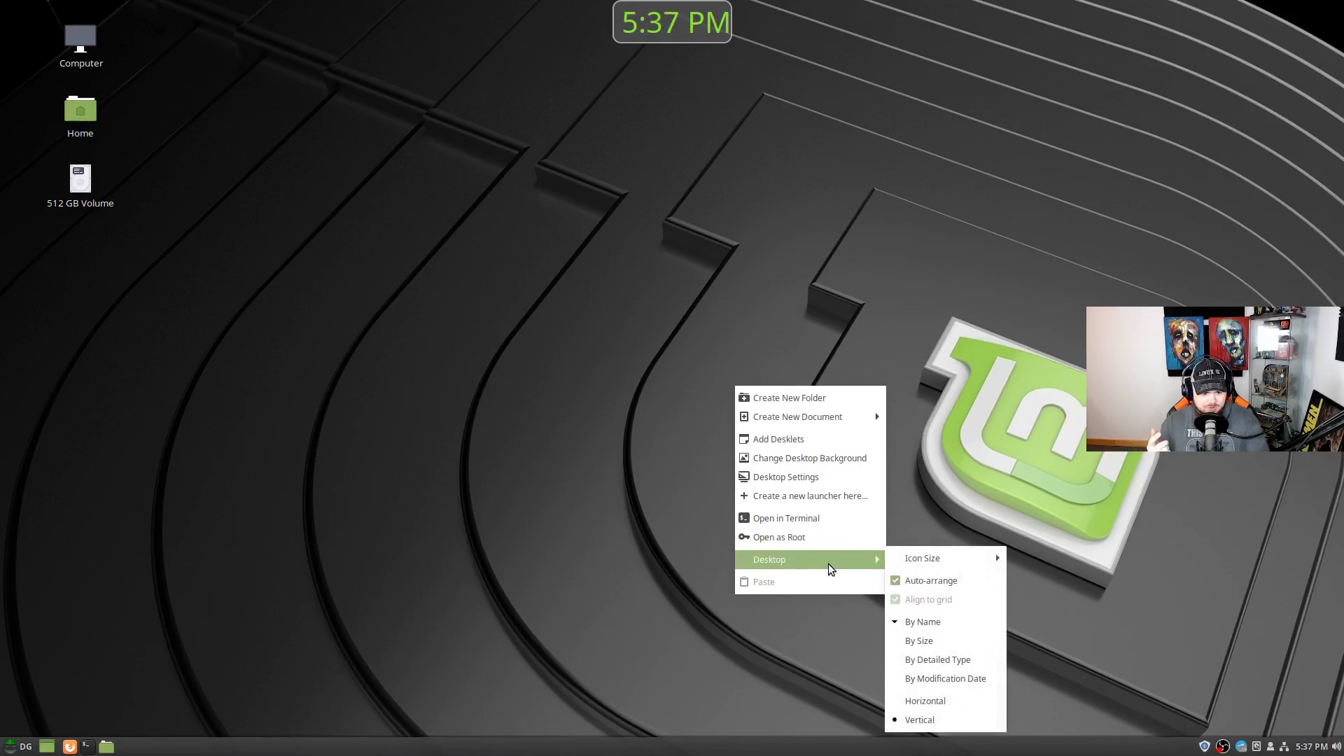
click(1067, 414)
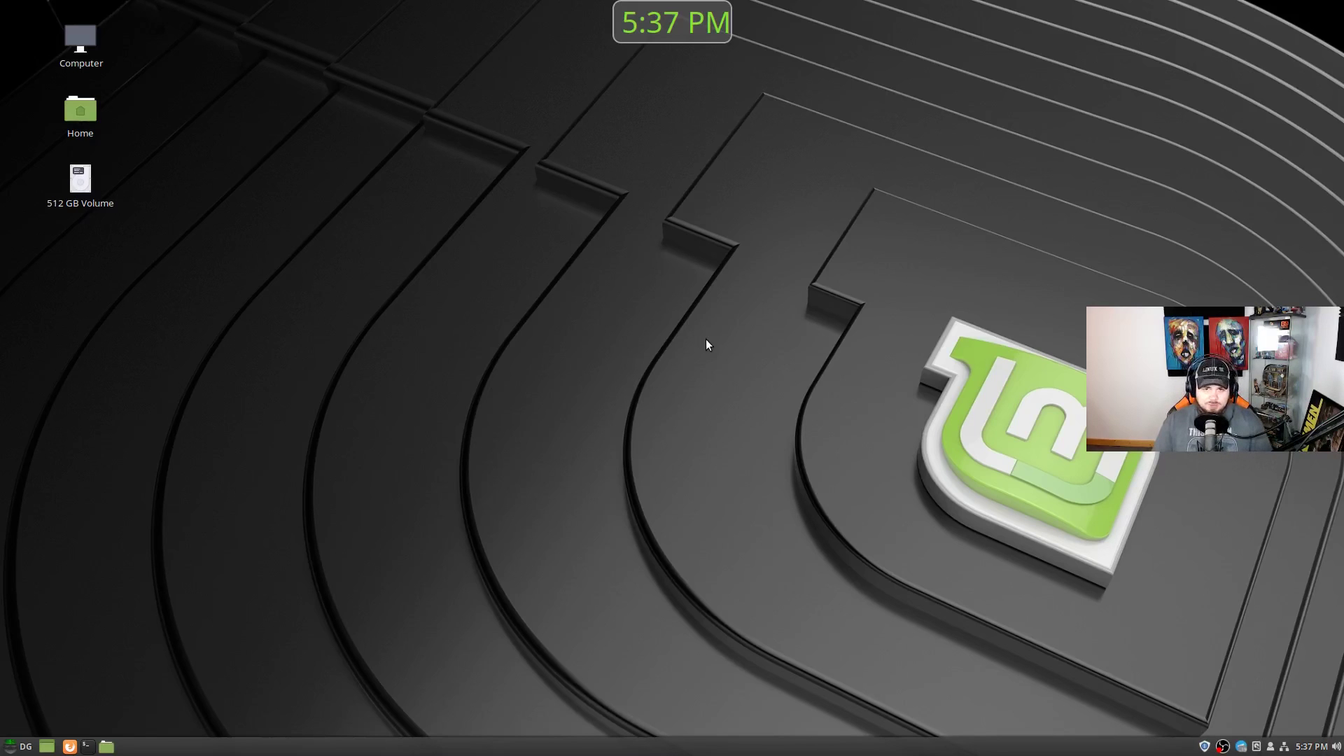
Open and close the application menu with the Super key
key(super)
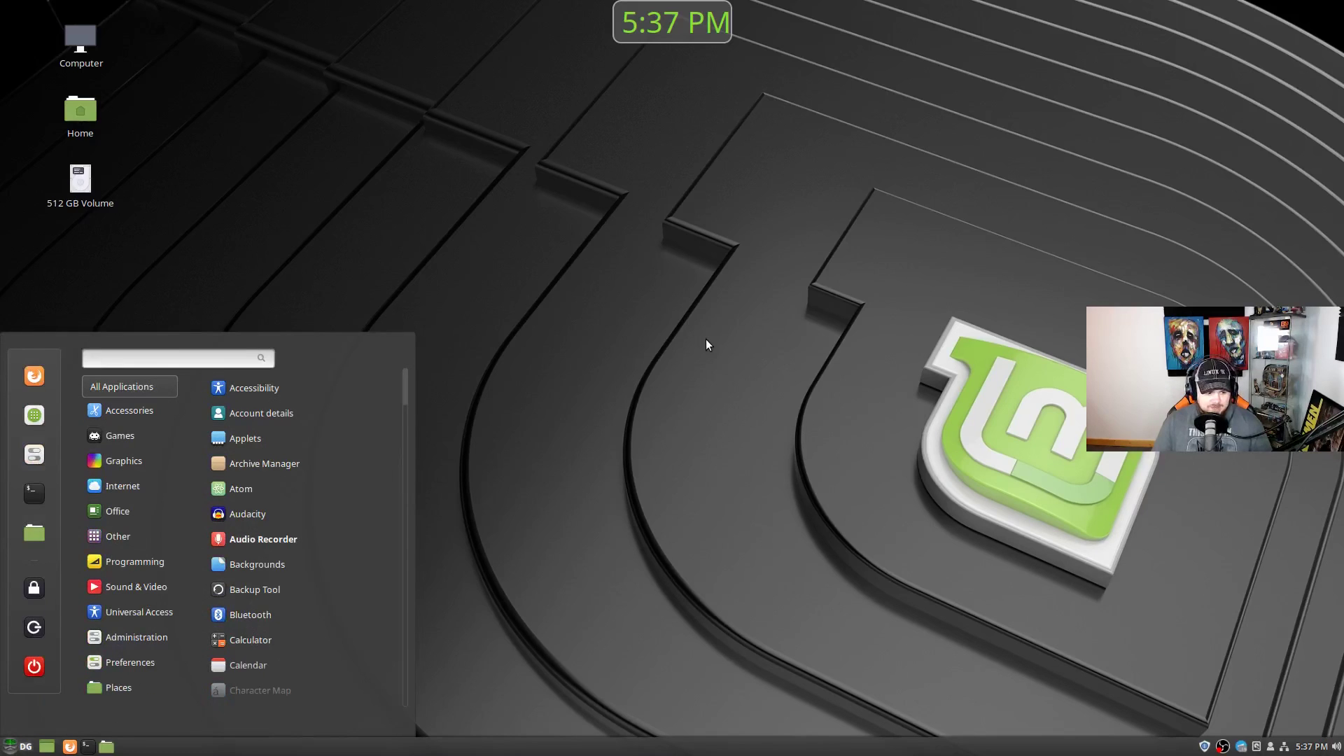
key(super)
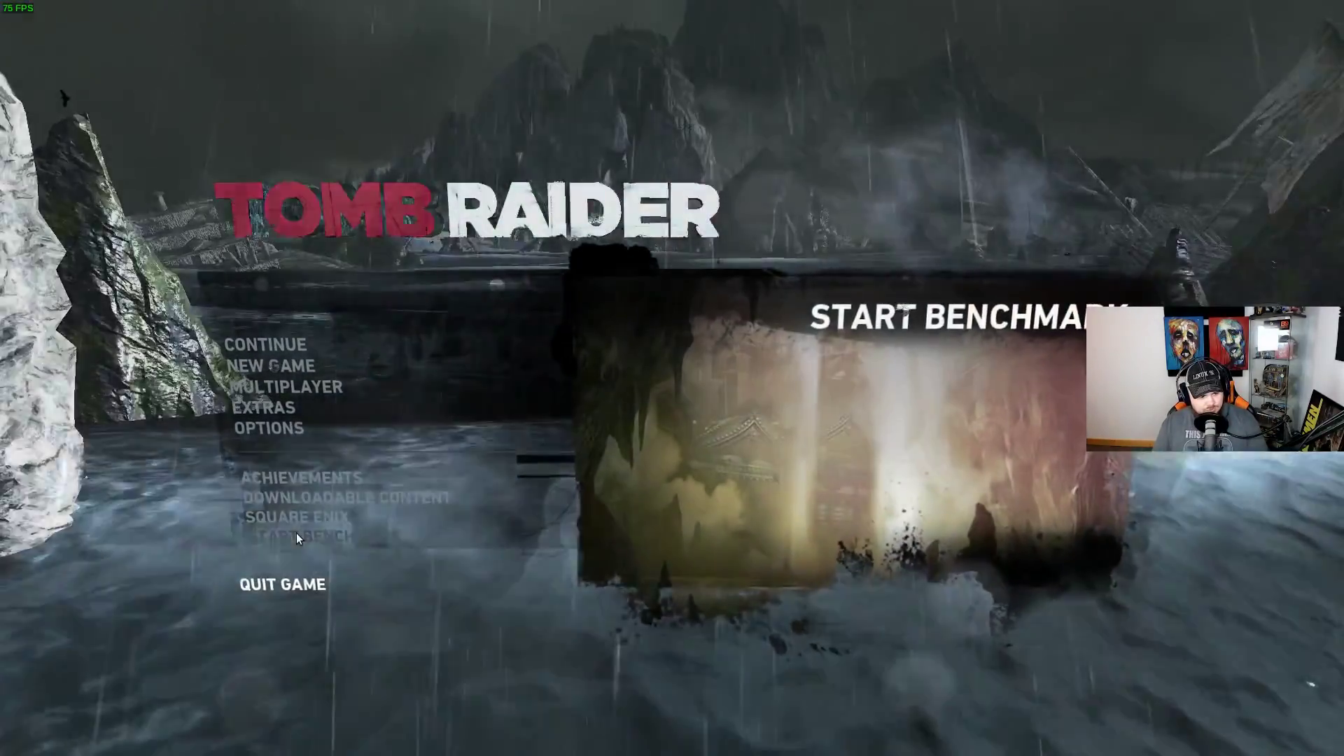
Run Tomb Raider's benchmark (78.0 min, 182.9 max, 135.7 average FPS), then request quitting
click(296, 535)
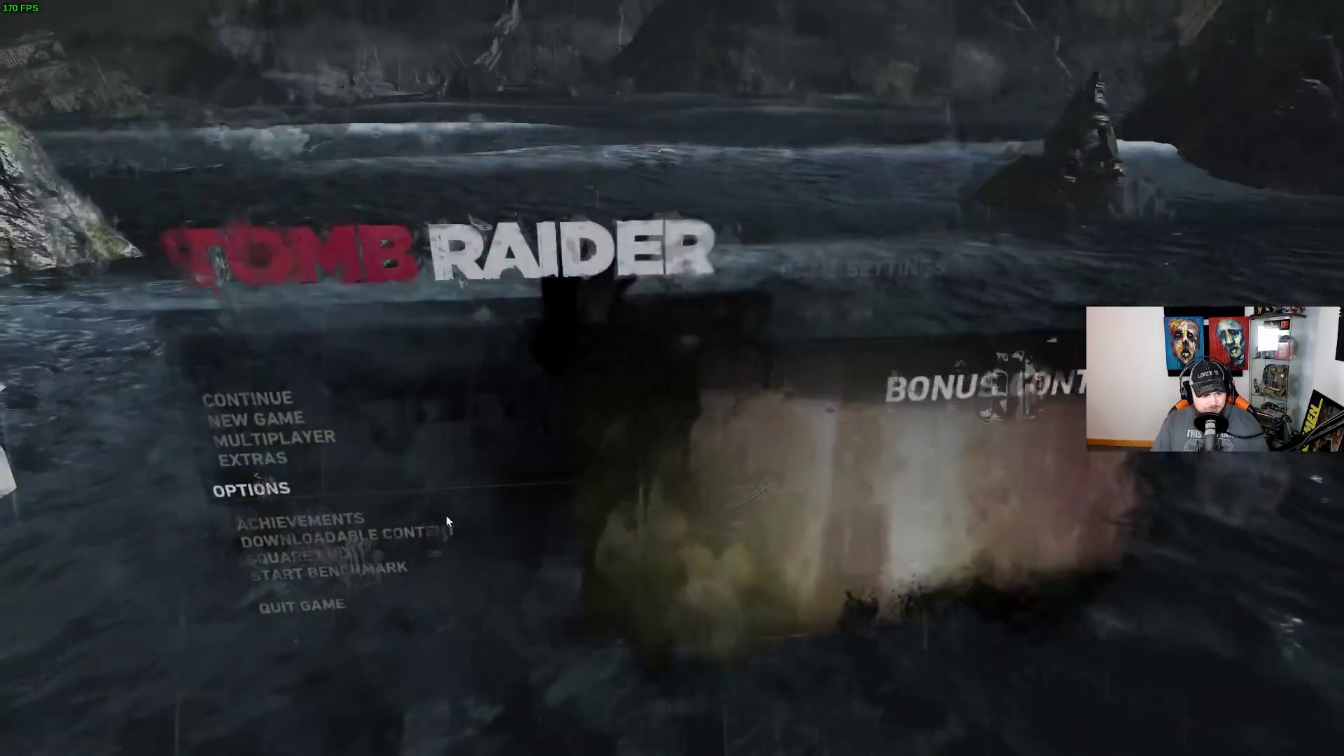
click(323, 600)
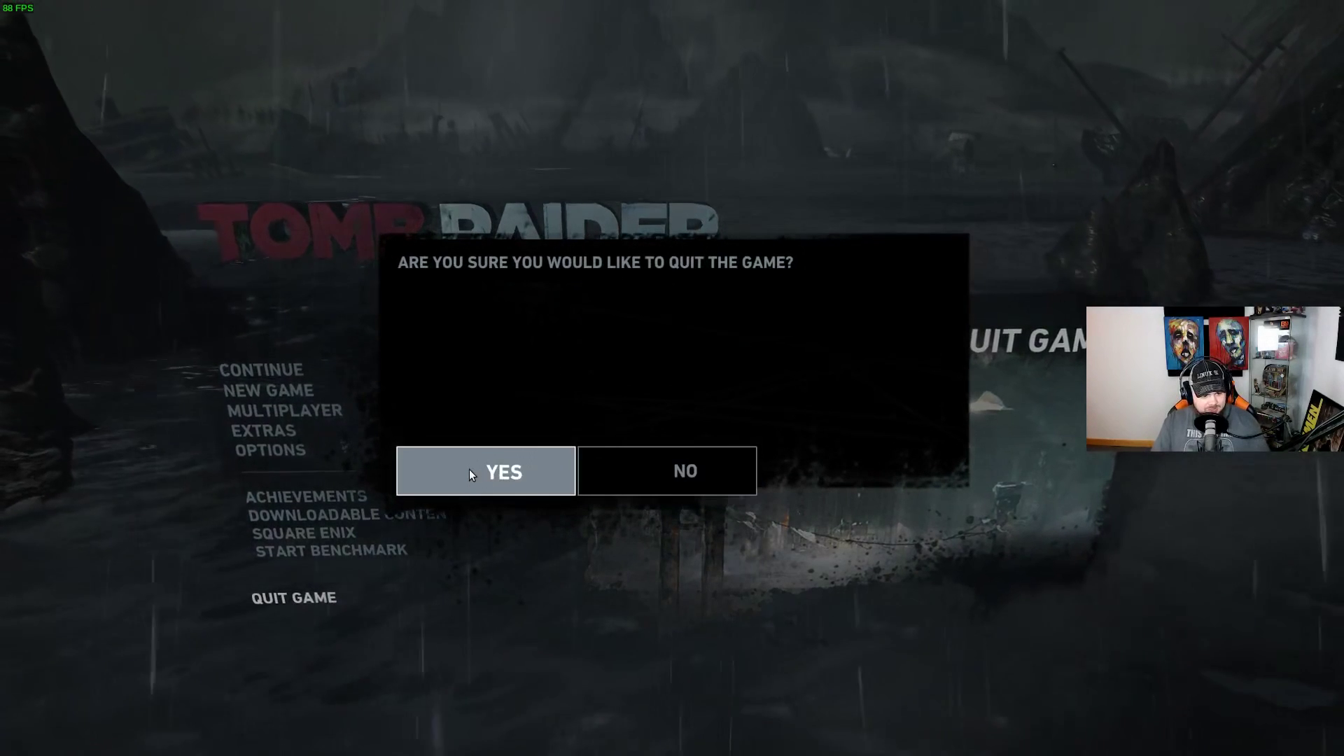
Confirm quitting Tomb Raider, then close the Fedora benchmark video and the Downloads window
click(469, 473)
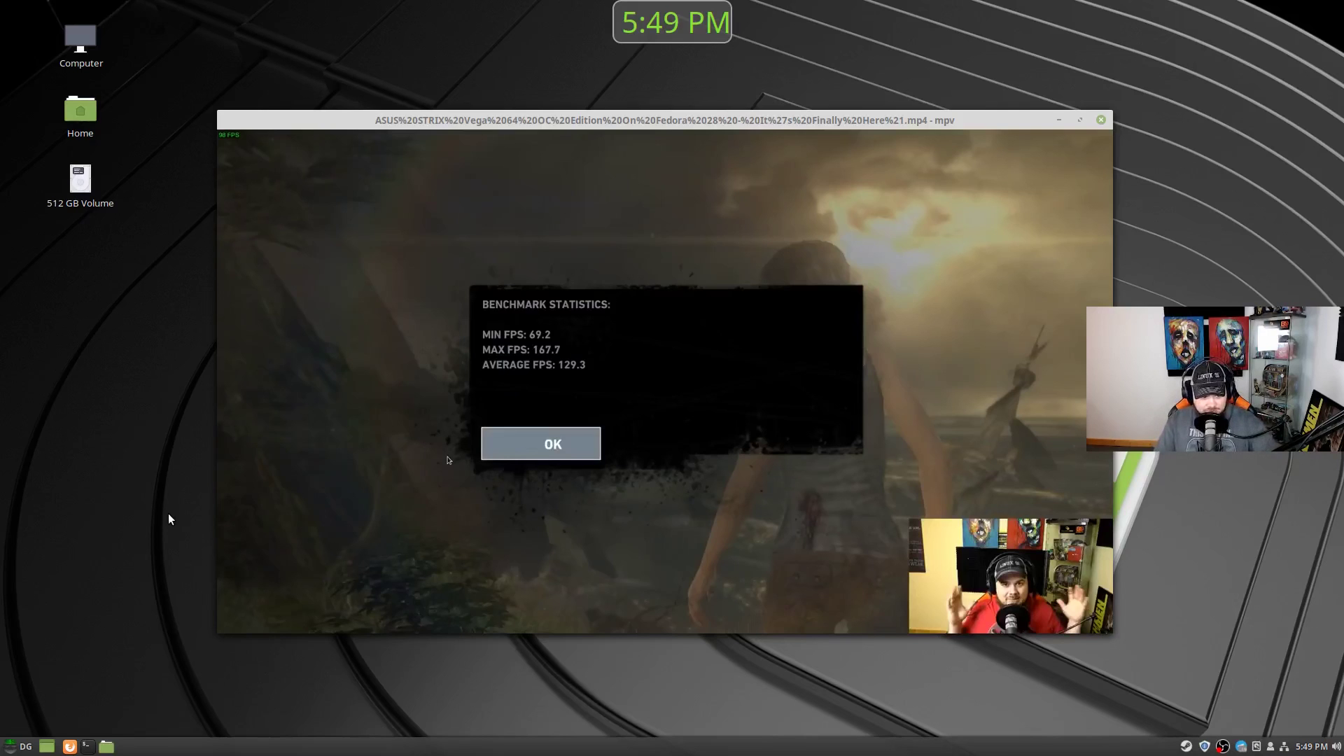
click(1105, 120)
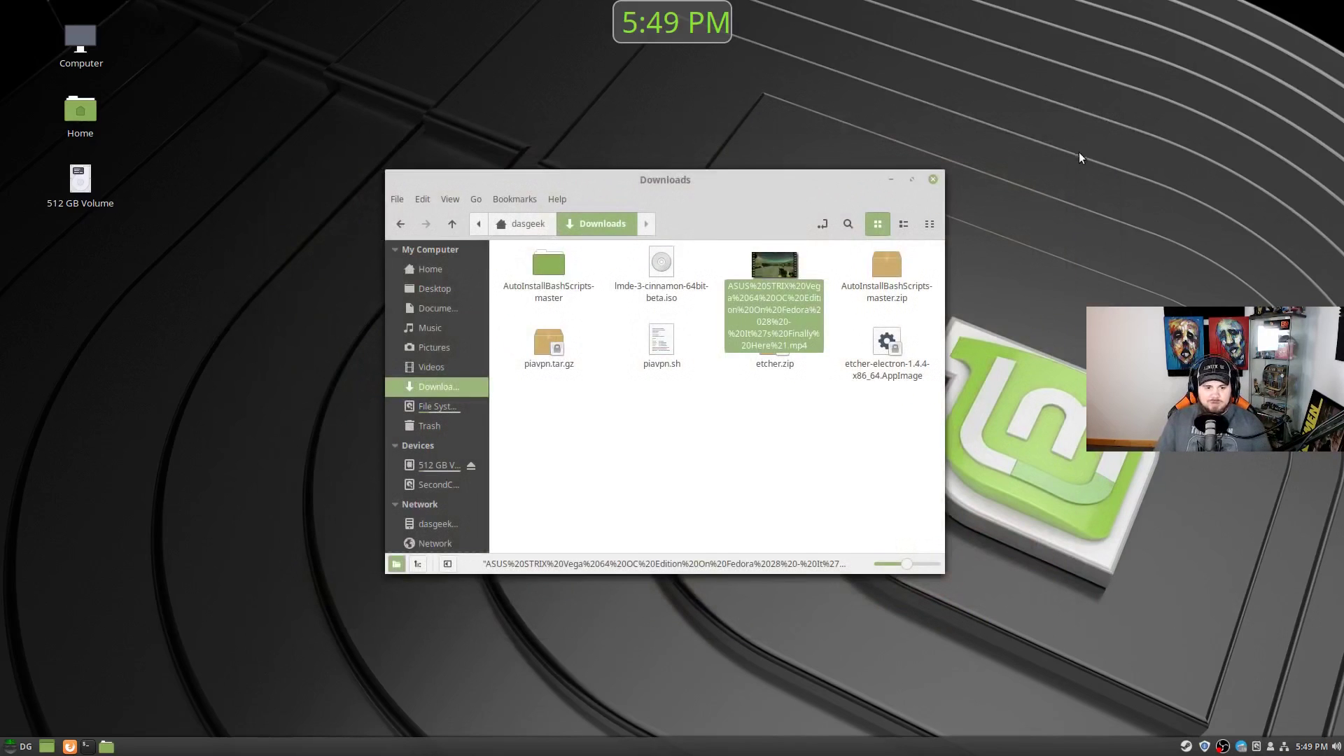
click(933, 180)
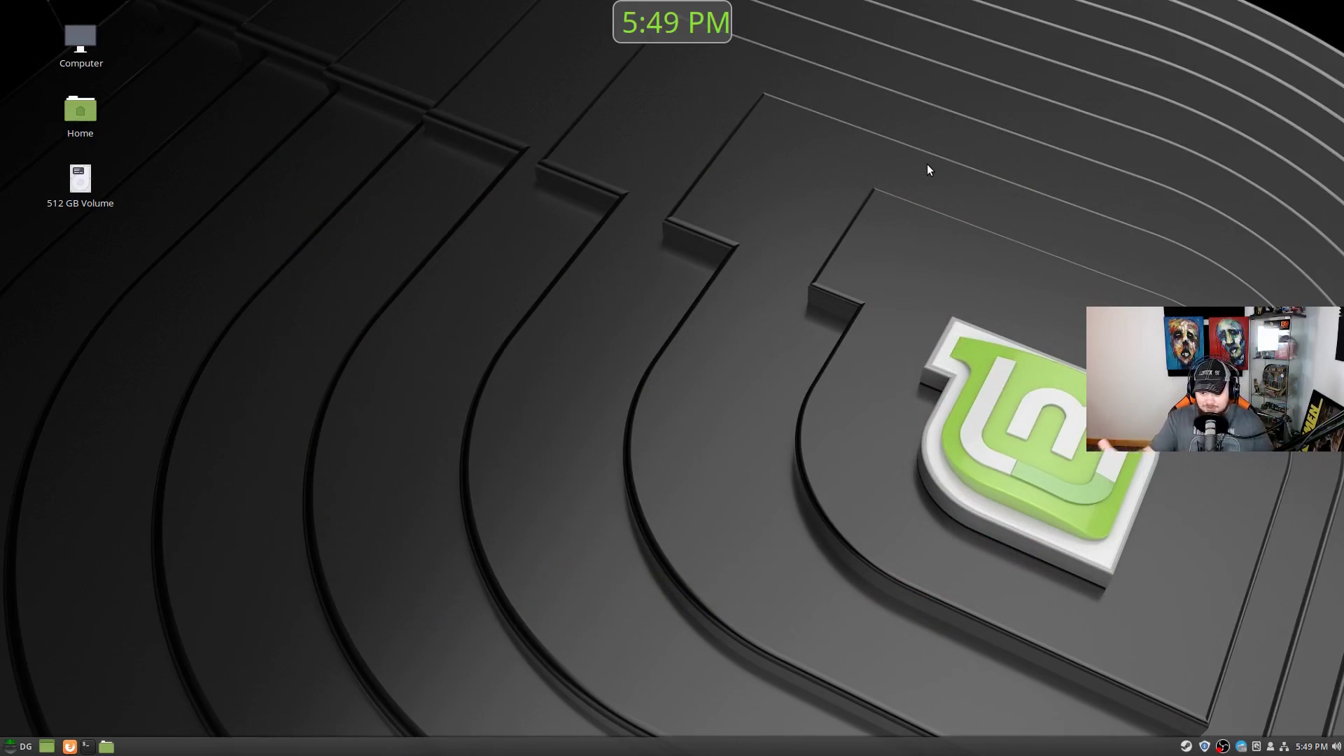